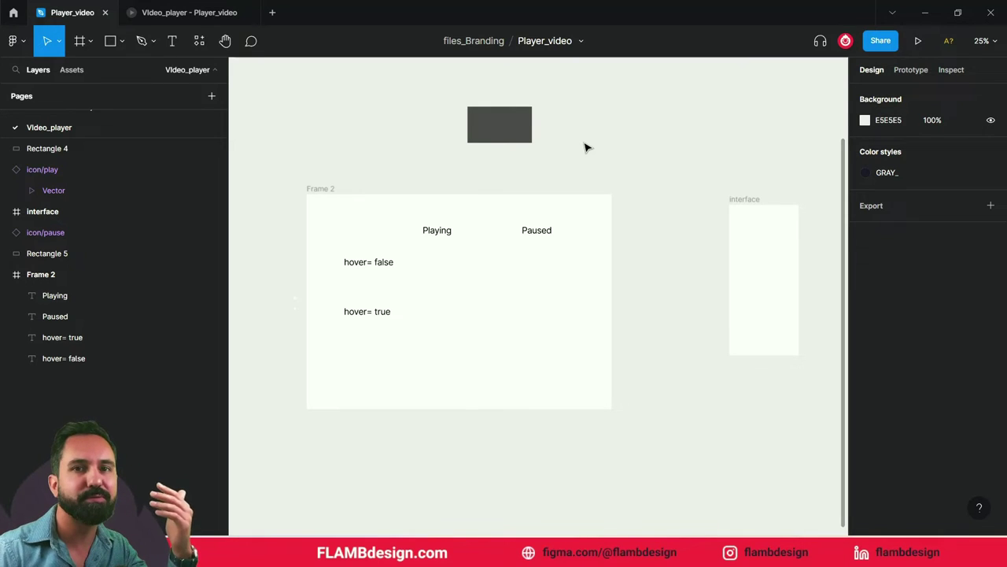
# Step: Select the dark 400×225 placeholder rectangle and shift it slightly up and right
pyautogui.click(748, 205)
pyautogui.click(327, 190)
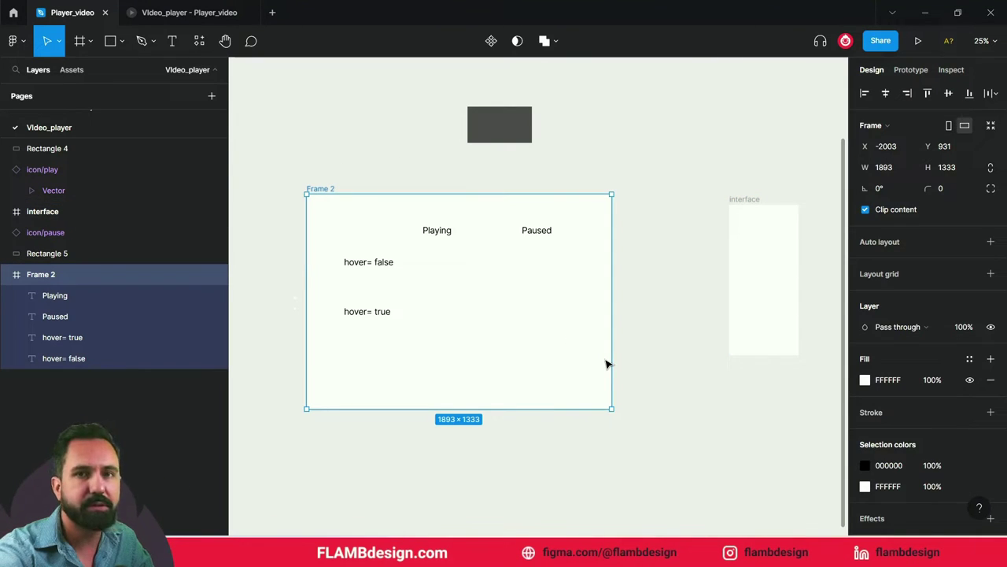
pyautogui.click(519, 129)
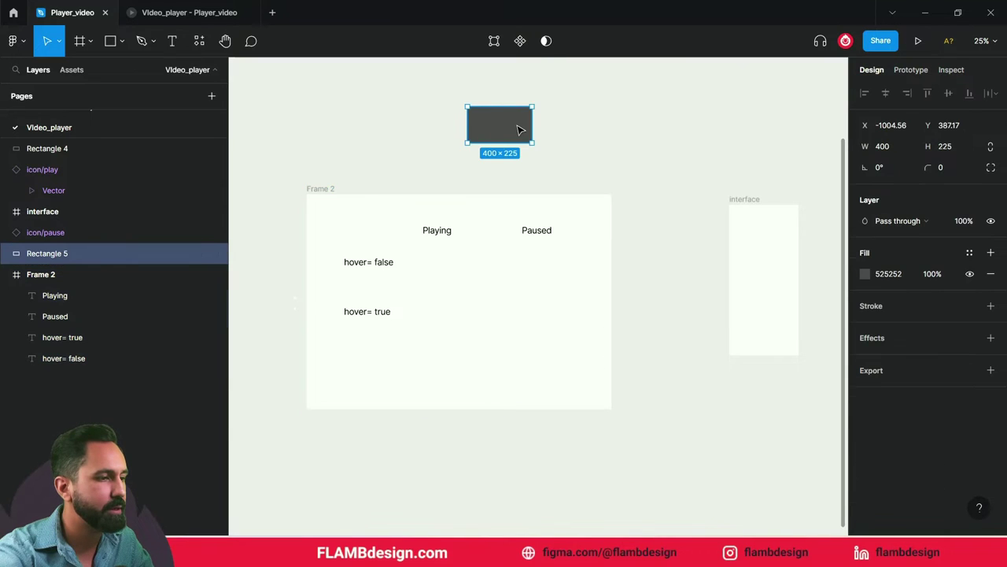
pyautogui.scroll(3, 517, 126)
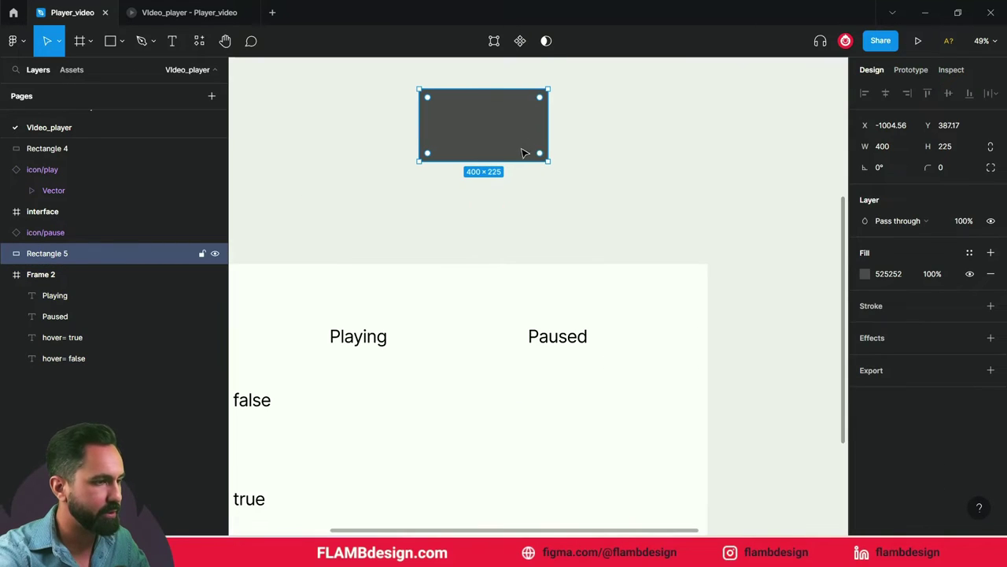
pyautogui.scroll(1, 575, 197)
pyautogui.moveTo(477, 151); pyautogui.dragTo(534, 139)
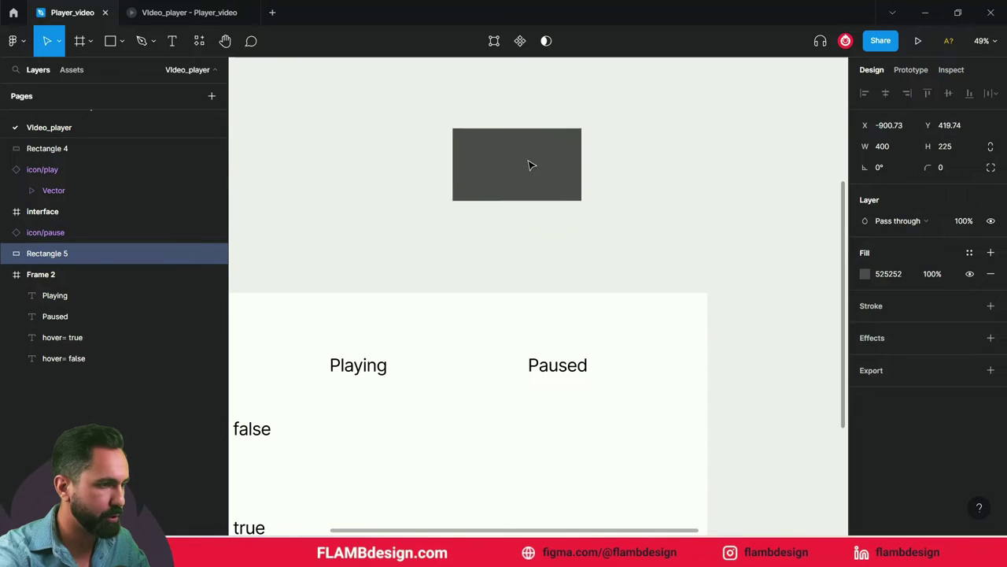
# Step: Move the rectangle into Frame 2 below Playing, level with hover= false
pyautogui.hscroll(-3, 551, 130)
pyautogui.scroll(-1, 582, 122)
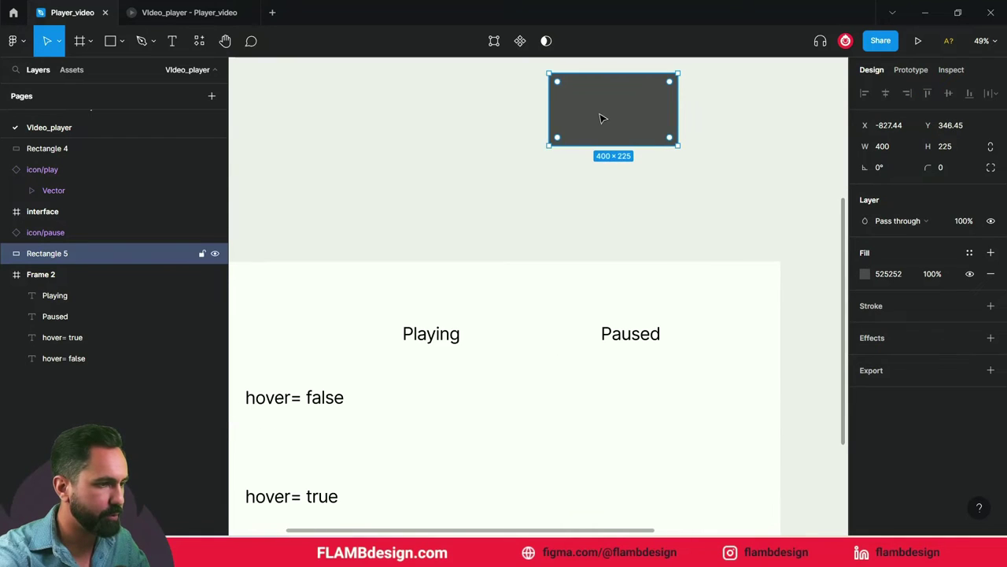
pyautogui.moveTo(602, 118); pyautogui.dragTo(439, 412)
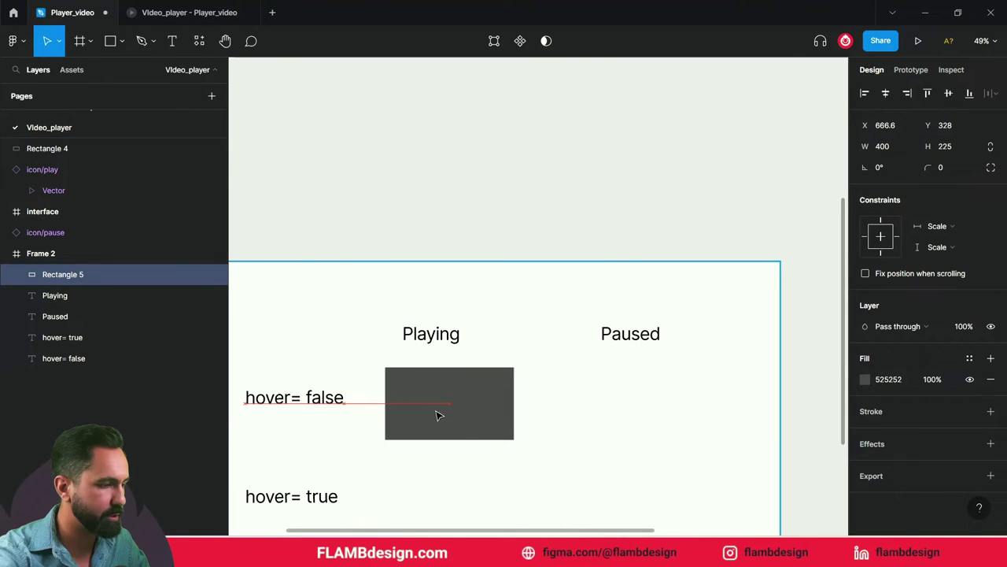
pyautogui.moveTo(473, 233)
pyautogui.mouseDown()
pyautogui.moveTo(528, 131)
pyautogui.moveTo(522, 113)
pyautogui.mouseUp()
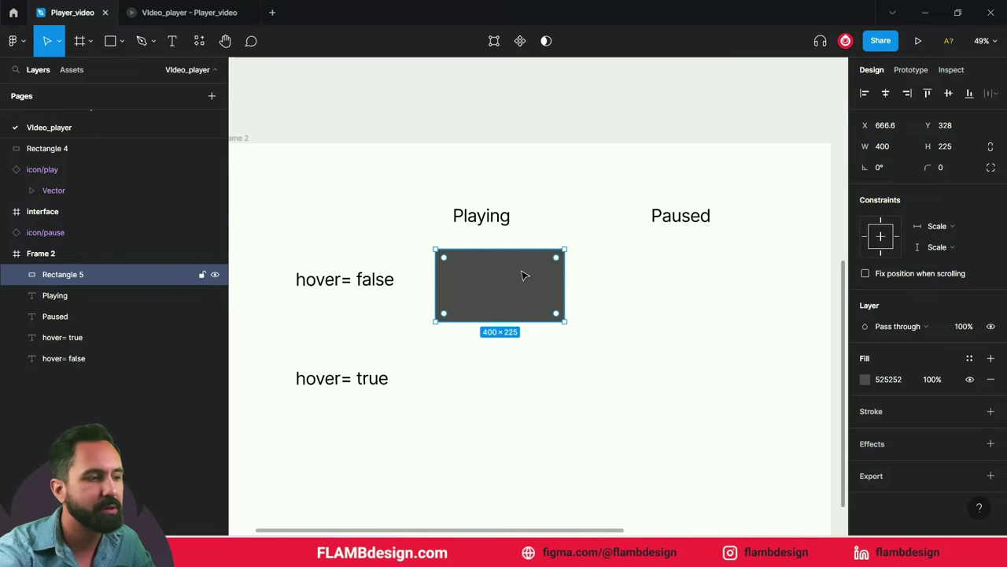
pyautogui.moveTo(525, 270); pyautogui.dragTo(504, 279)
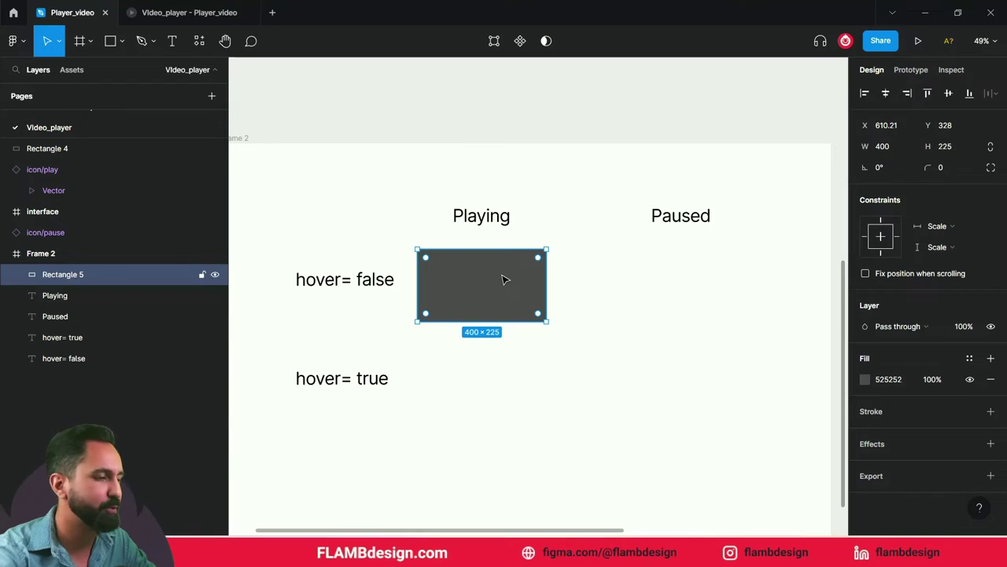
pyautogui.click(527, 159)
pyautogui.click(524, 283)
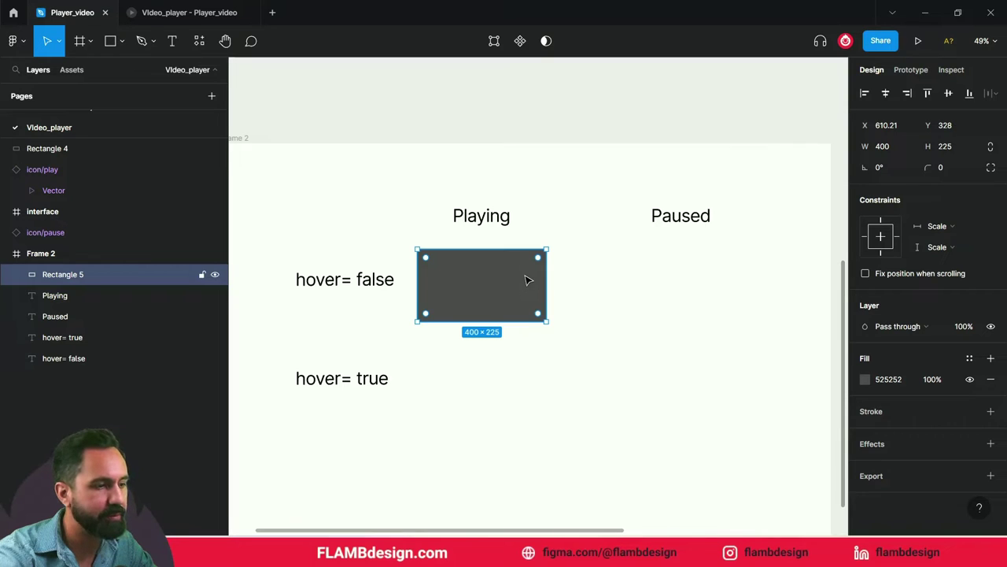
pyautogui.click(865, 379)
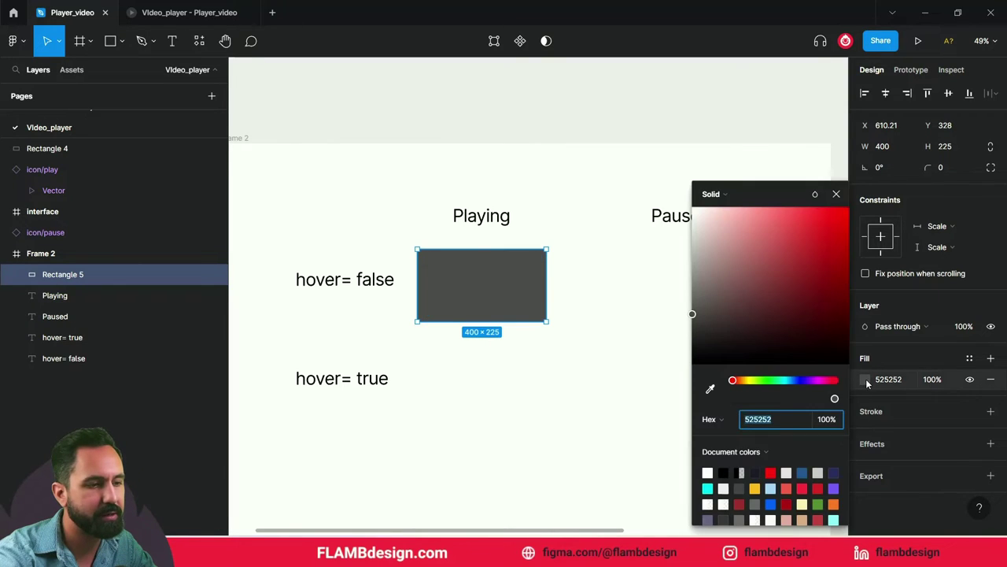
# Step: Import the video clip file onto the canvas
pyautogui.click(727, 196)
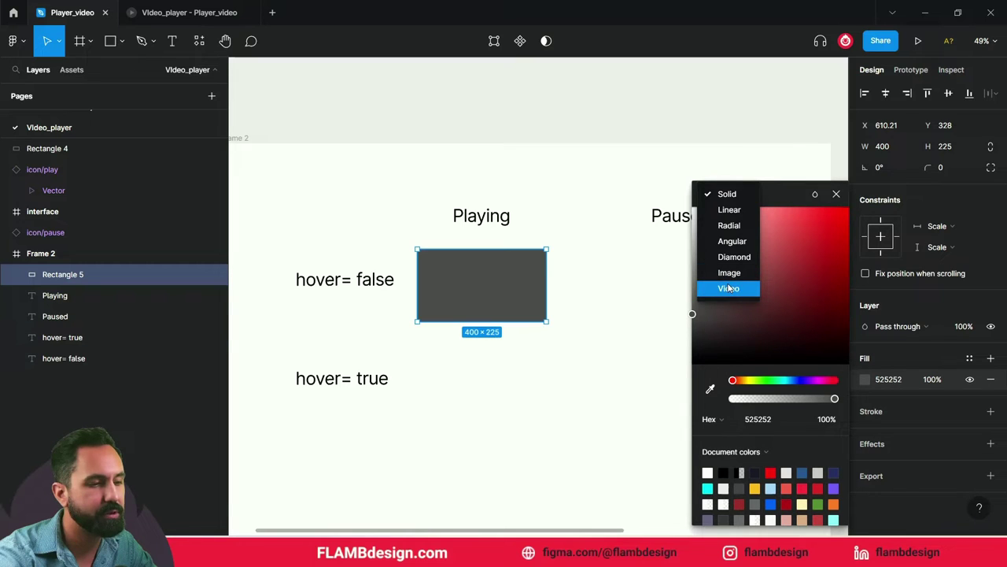
pyautogui.click(616, 149)
pyautogui.click(586, 115)
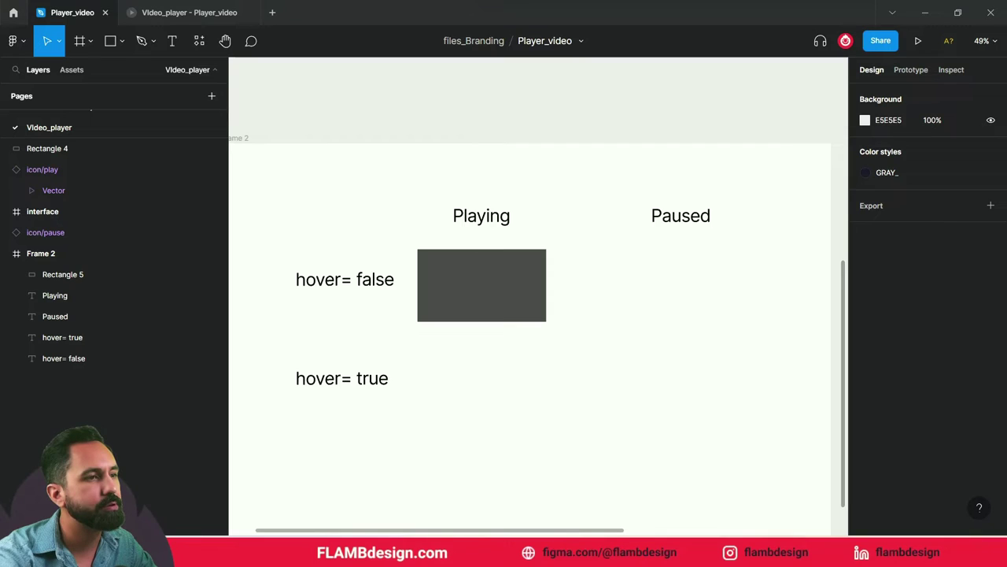
pyautogui.moveTo(554, 45)
pyautogui.mouseDown()
pyautogui.moveTo(542, 105)
pyautogui.moveTo(571, 93)
pyautogui.mouseUp()
pyautogui.scroll(3, 558, 136)
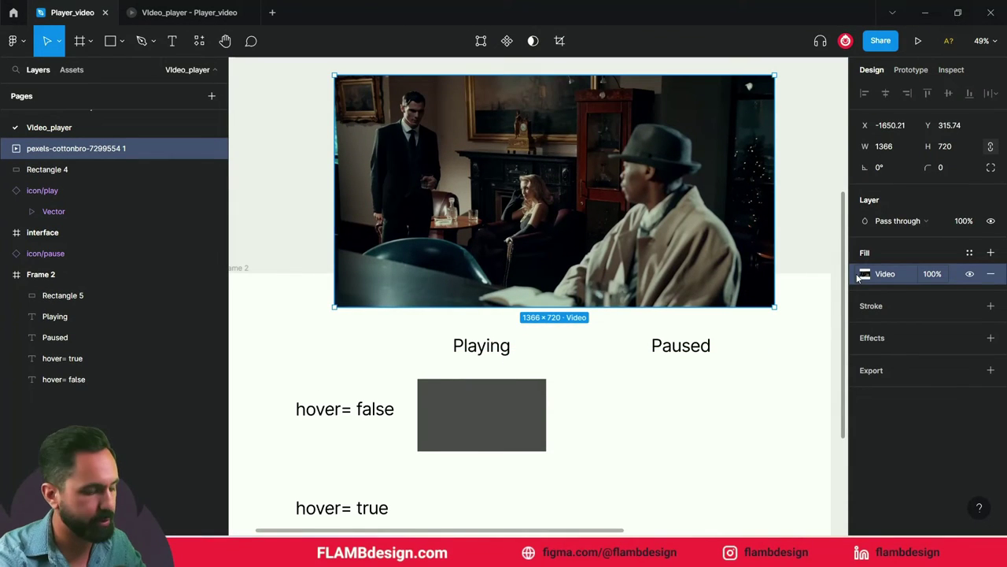
# Step: Paste the video as the placeholder's fill, drop the 525252 fill, and delete the imported video layer
pyautogui.click(539, 393)
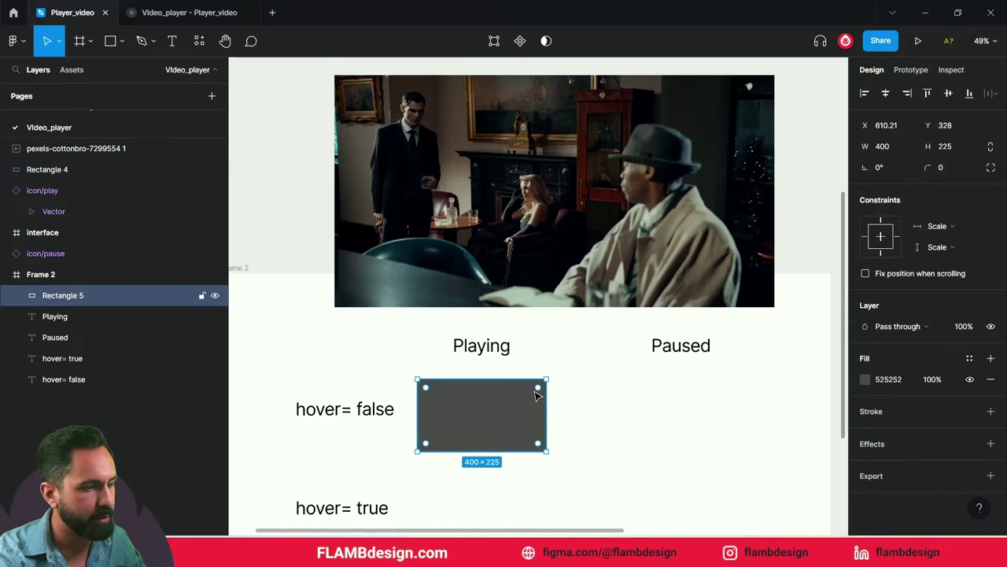
pyautogui.click(859, 386)
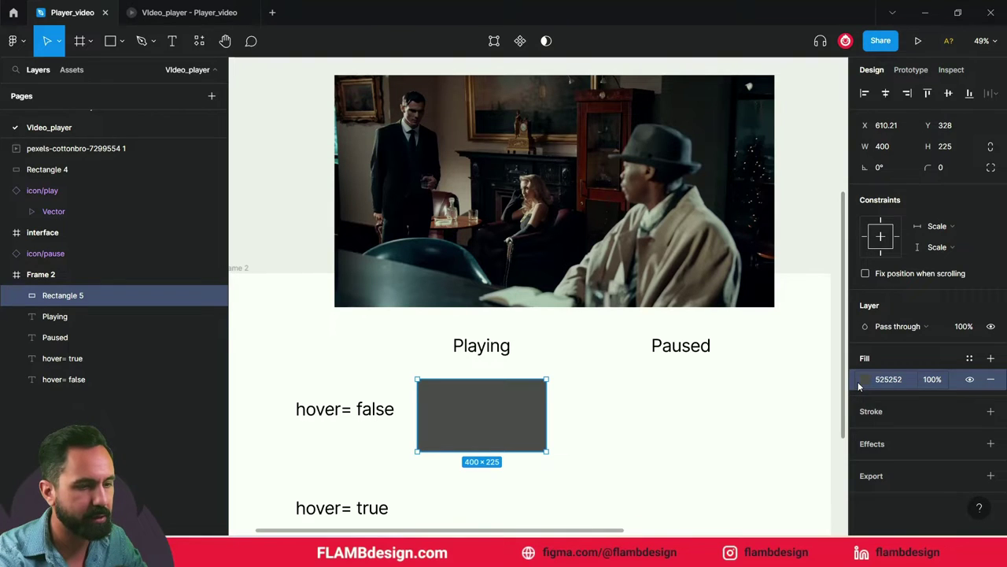
pyautogui.hotkey('ctrl', 'v')
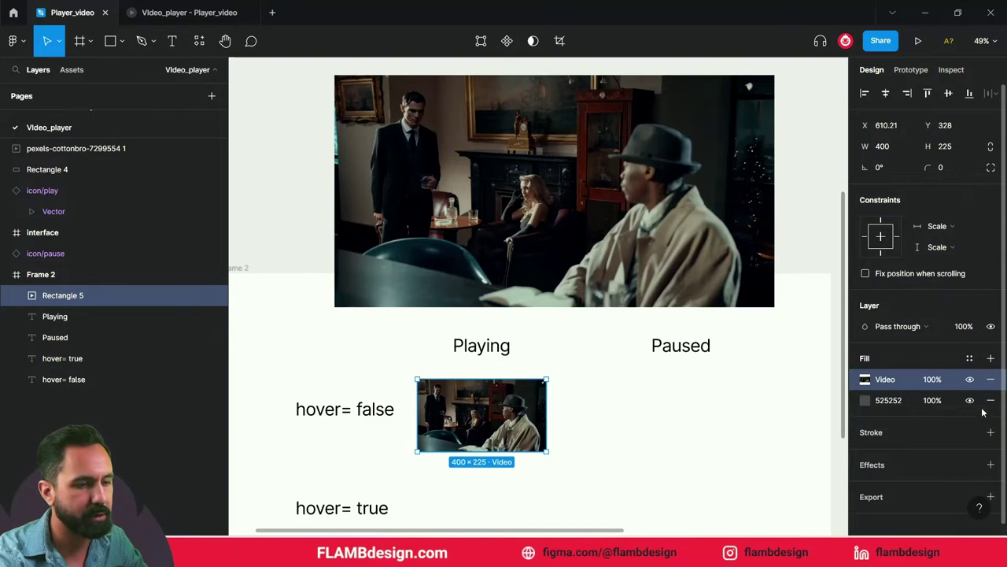
pyautogui.click(990, 400)
pyautogui.click(648, 222)
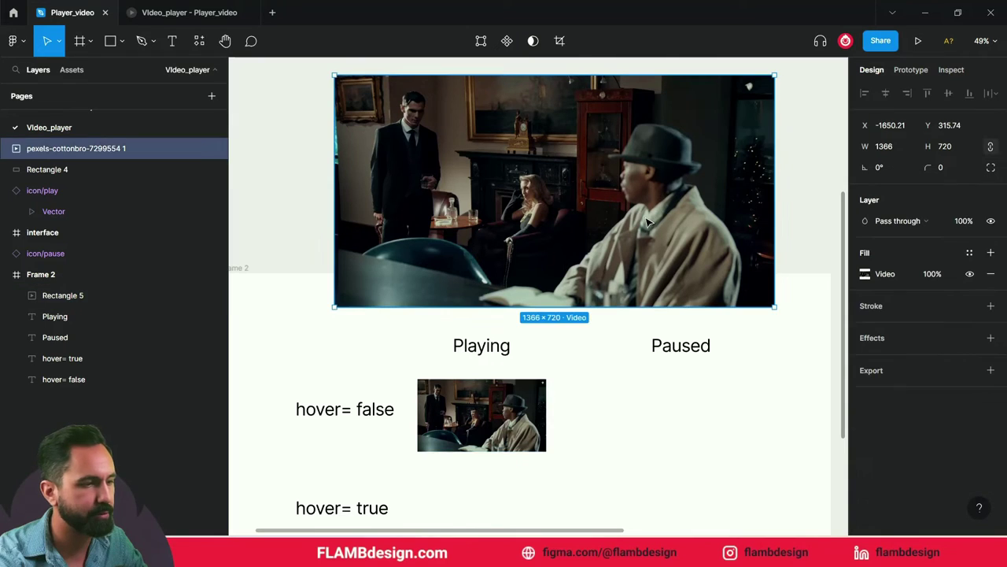
pyautogui.press('Delete')
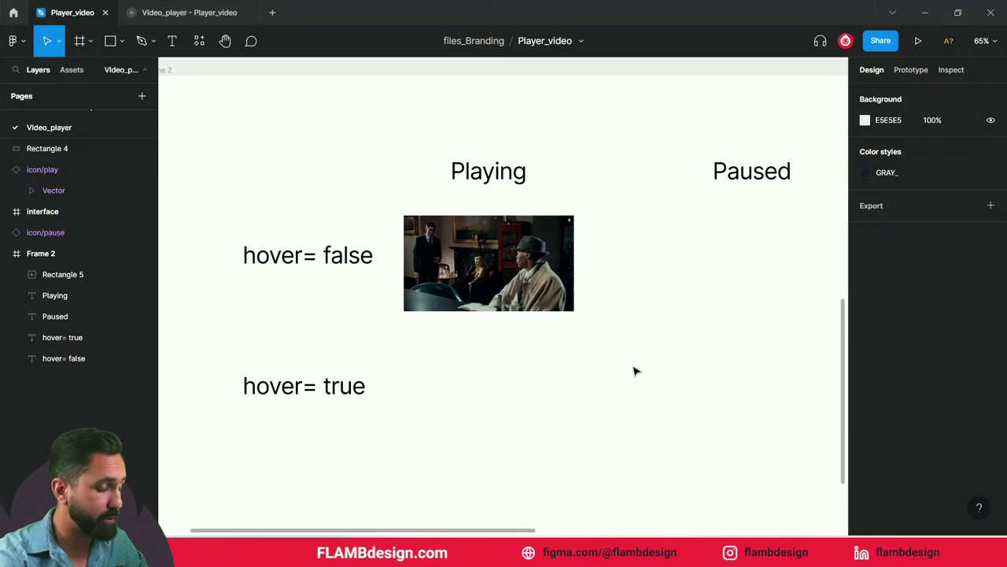
# Step: Draw a 401.11×50.81 grey bar along the video's bottom edge
pyautogui.moveTo(501, 351)
pyautogui.mouseDown()
pyautogui.moveTo(609, 330)
pyautogui.moveTo(634, 291)
pyautogui.moveTo(592, 317)
pyautogui.mouseUp()
pyautogui.scroll(5, 573, 252)
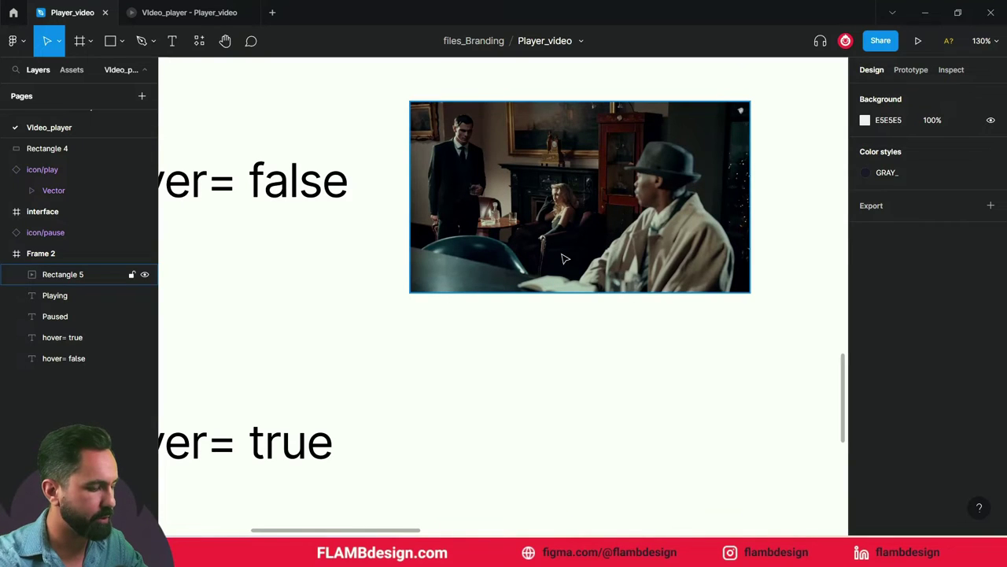
pyautogui.press('r')
pyautogui.moveTo(409, 262); pyautogui.dragTo(747, 295)
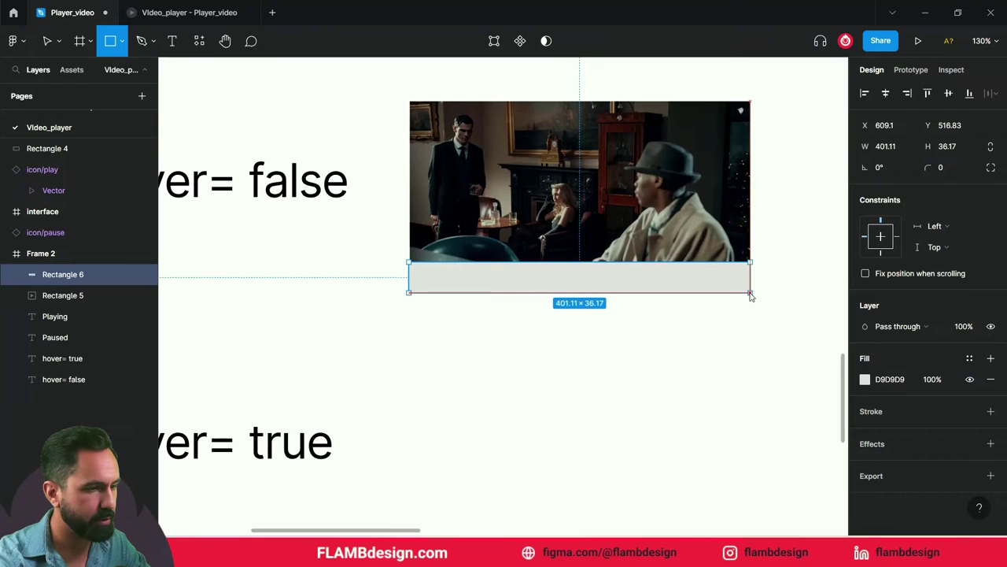
pyautogui.moveTo(748, 295); pyautogui.dragTo(750, 293)
pyautogui.moveTo(595, 260); pyautogui.dragTo(596, 249)
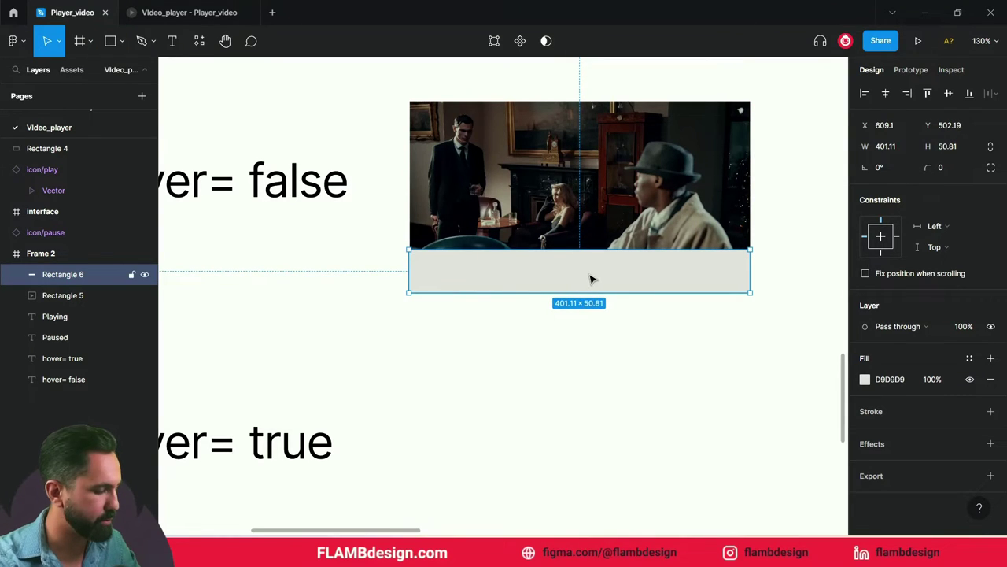
pyautogui.scroll(-2, 591, 276)
pyautogui.scroll(-3, 592, 278)
pyautogui.scroll(2, 591, 277)
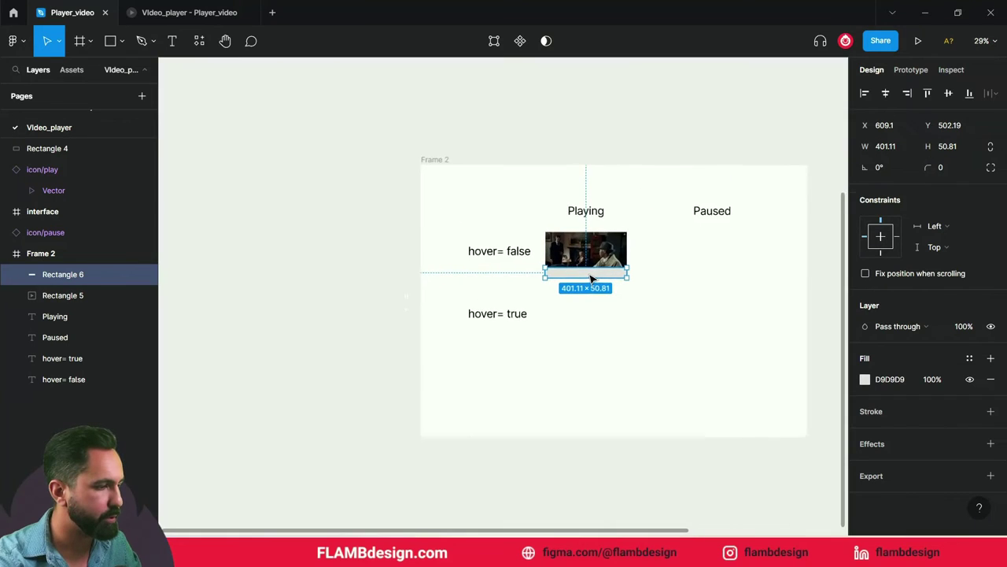
pyautogui.scroll(3, 571, 288)
# Step: Paste a copy of the icon/pause instance into Frame 2
pyautogui.click(234, 315)
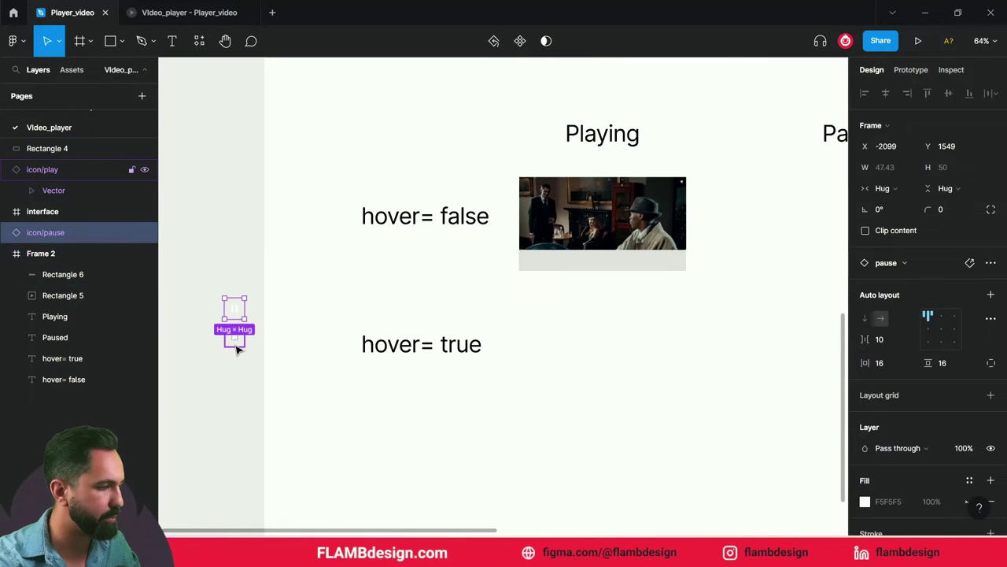
pyautogui.click(236, 342)
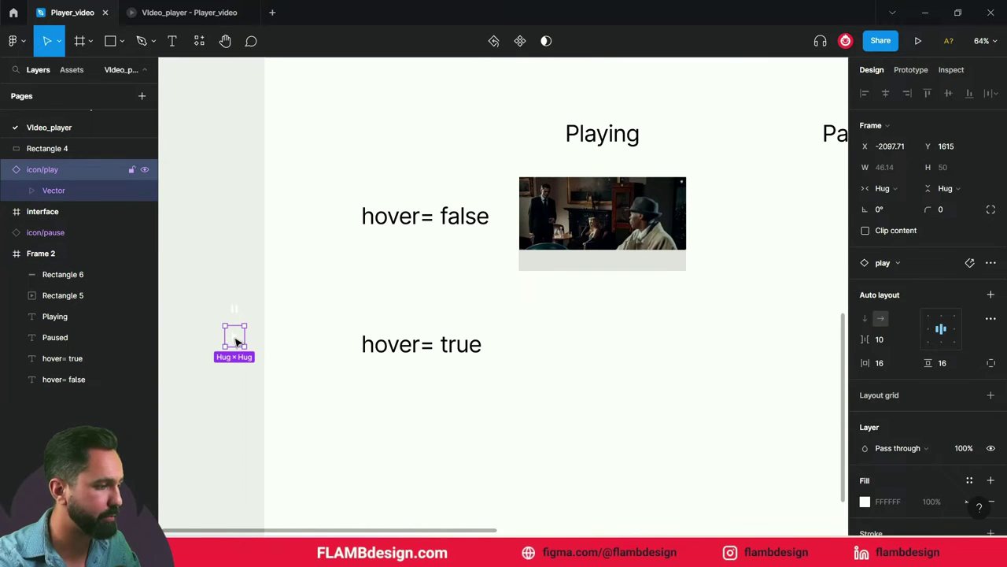
pyautogui.click(234, 308)
pyautogui.press('Tab')
pyautogui.hotkey('shift', '2')
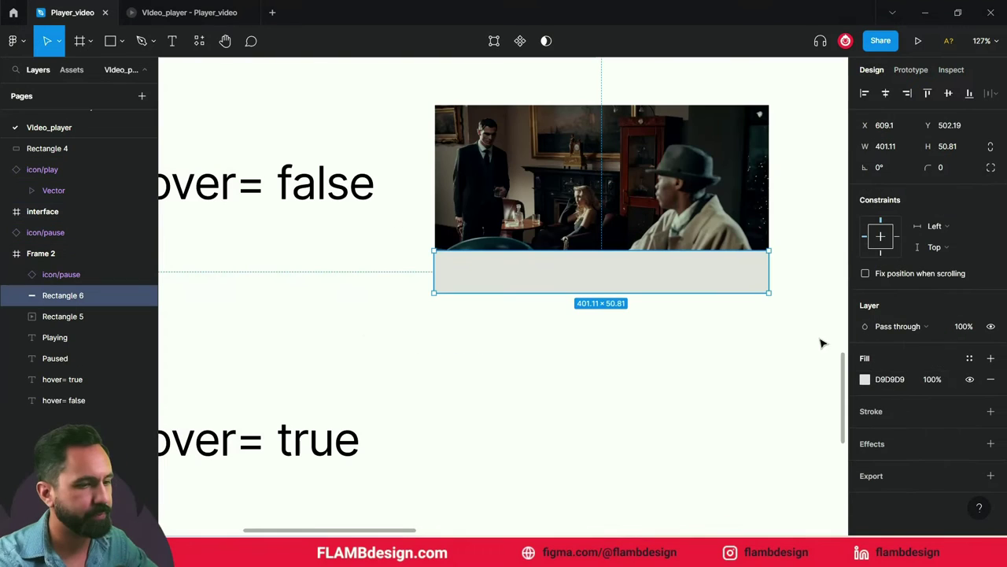
pyautogui.click(865, 379)
# Step: Darken the bar's fill to 5A5A5A with a Multiply blend over the video
pyautogui.moveTo(692, 288); pyautogui.dragTo(682, 307)
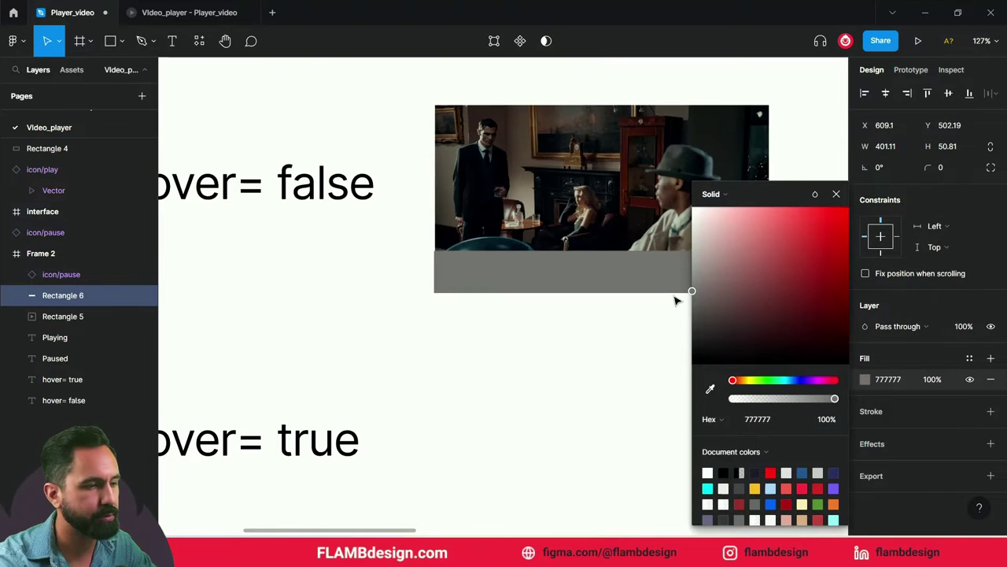
pyautogui.click(815, 193)
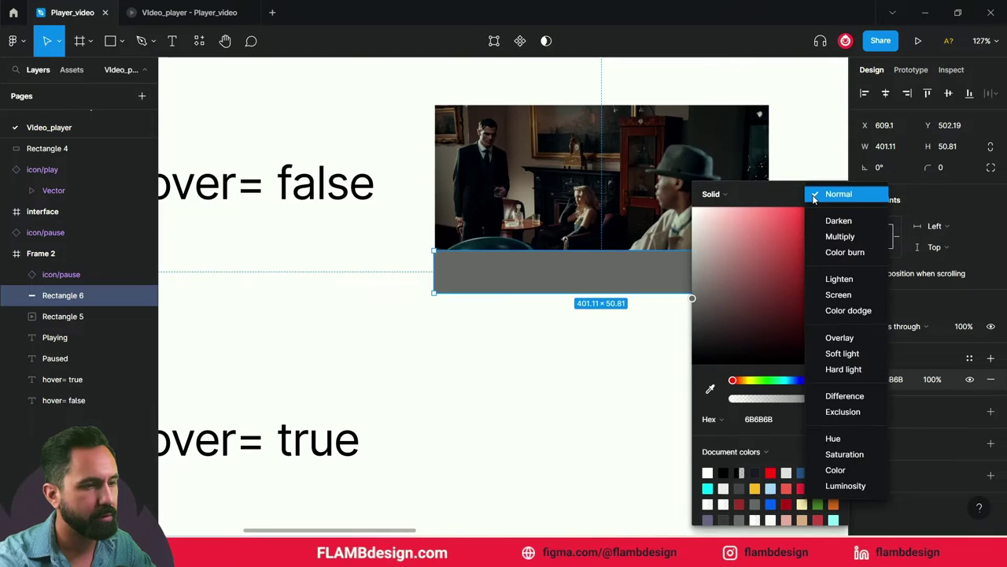
pyautogui.click(832, 234)
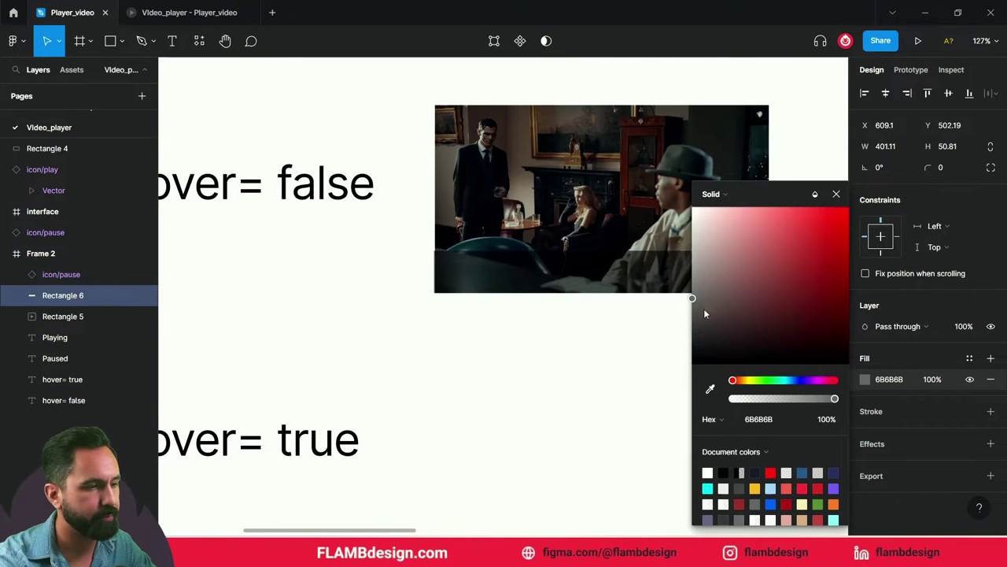
pyautogui.moveTo(704, 314); pyautogui.dragTo(681, 318)
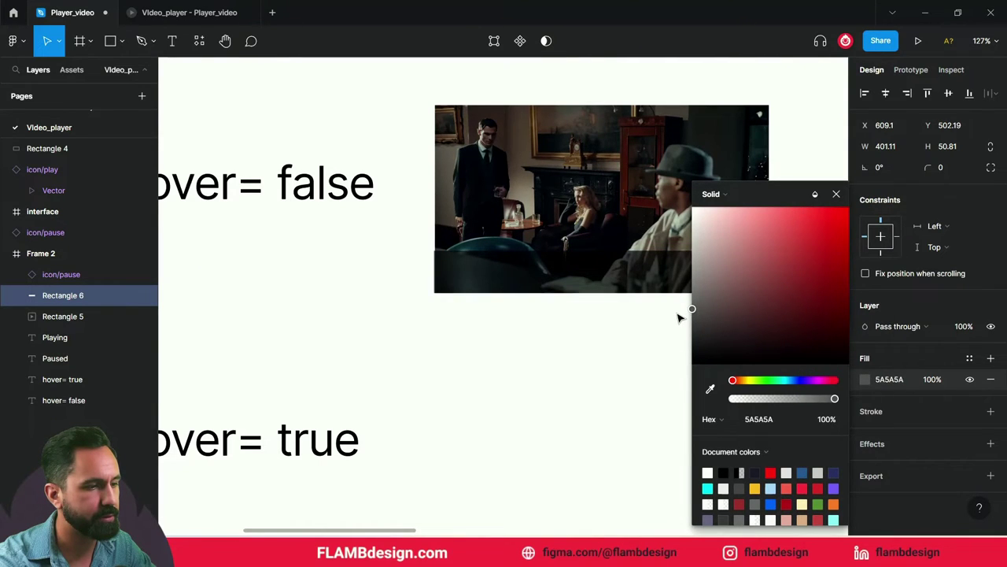
# Step: Place the pause icon at the left end of the control bar
pyautogui.click(407, 307)
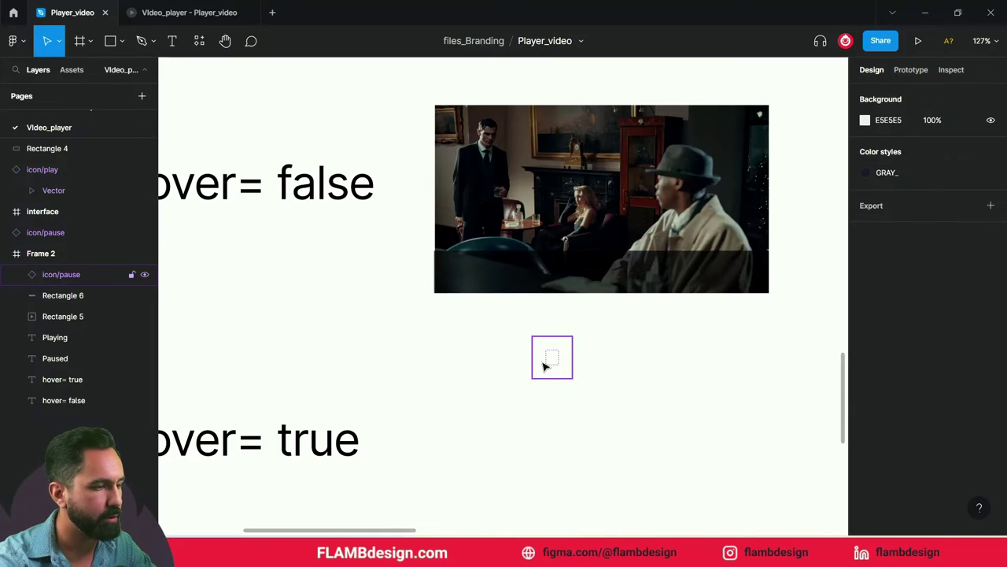
pyautogui.moveTo(545, 366); pyautogui.dragTo(464, 273)
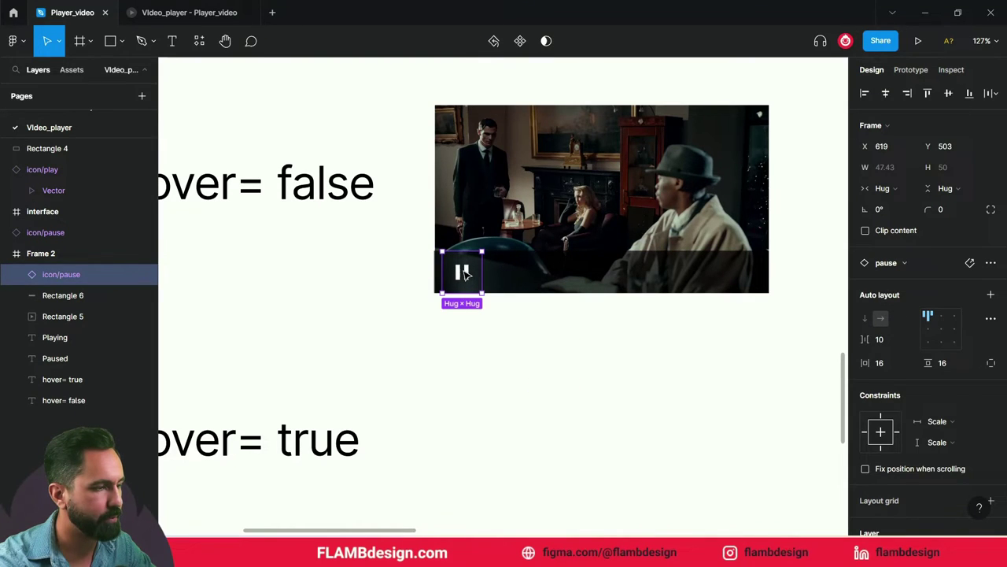
pyautogui.keyDown('shift'); pyautogui.click(620, 273); pyautogui.keyUp('shift')
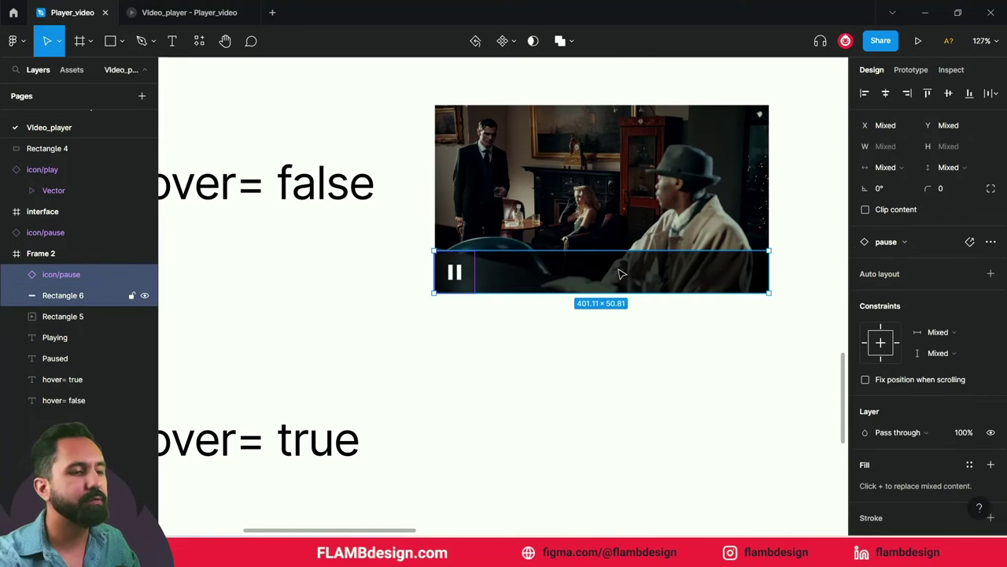
# Step: Group the pause icon and control bar and name the group 'bar'
pyautogui.hotkey('ctrl', 'g')
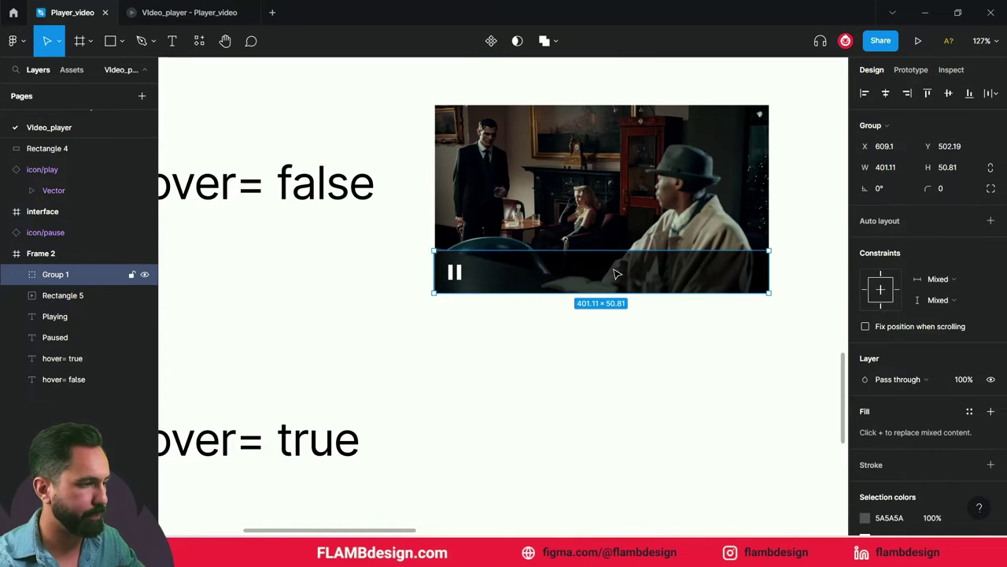
pyautogui.doubleClick(63, 274)
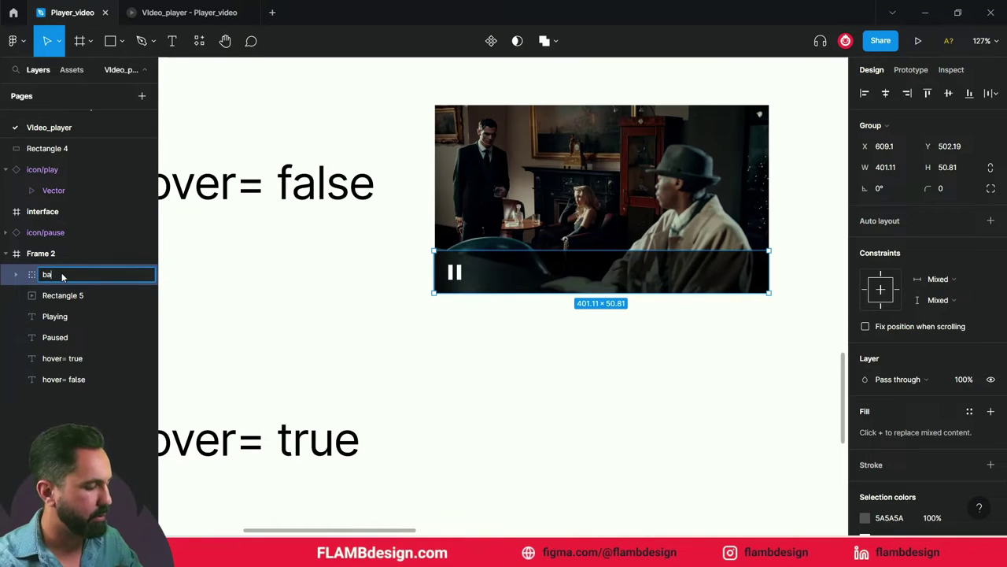
pyautogui.write('r')
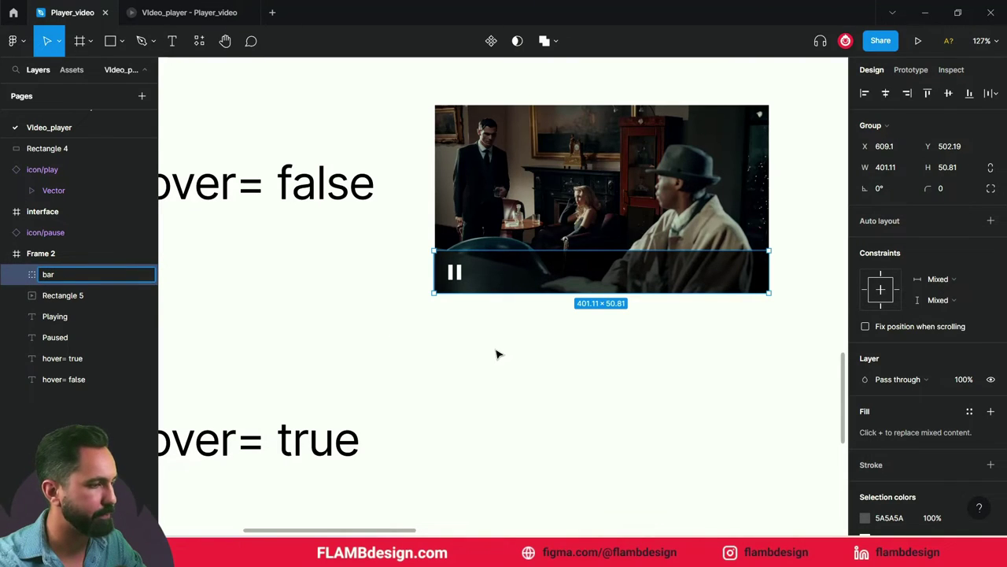
pyautogui.click(496, 354)
pyautogui.click(551, 273)
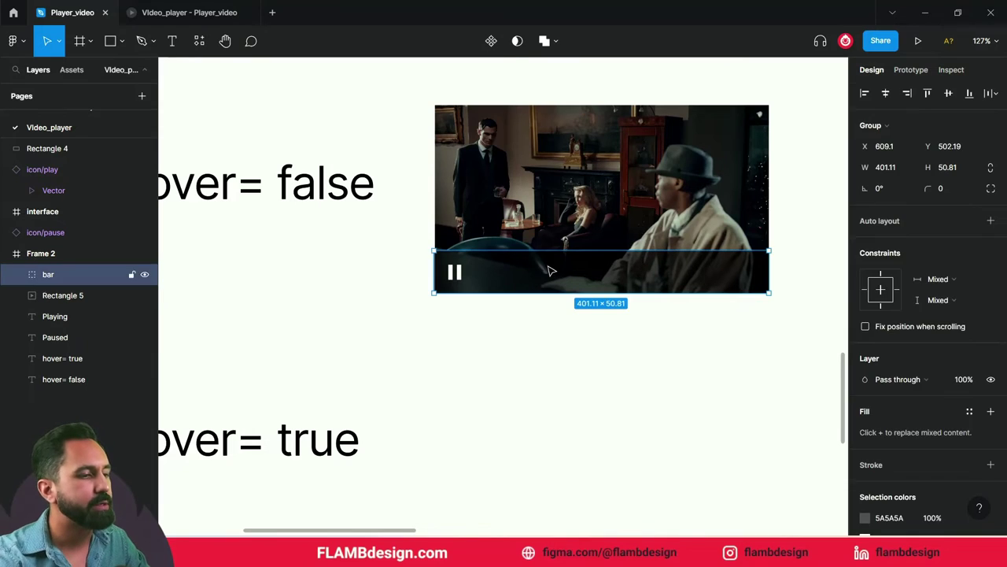
# Step: Rename Rectangle 5 to 'video' and select it together with bar
pyautogui.click(564, 213)
pyautogui.doubleClick(55, 300)
pyautogui.write('video')
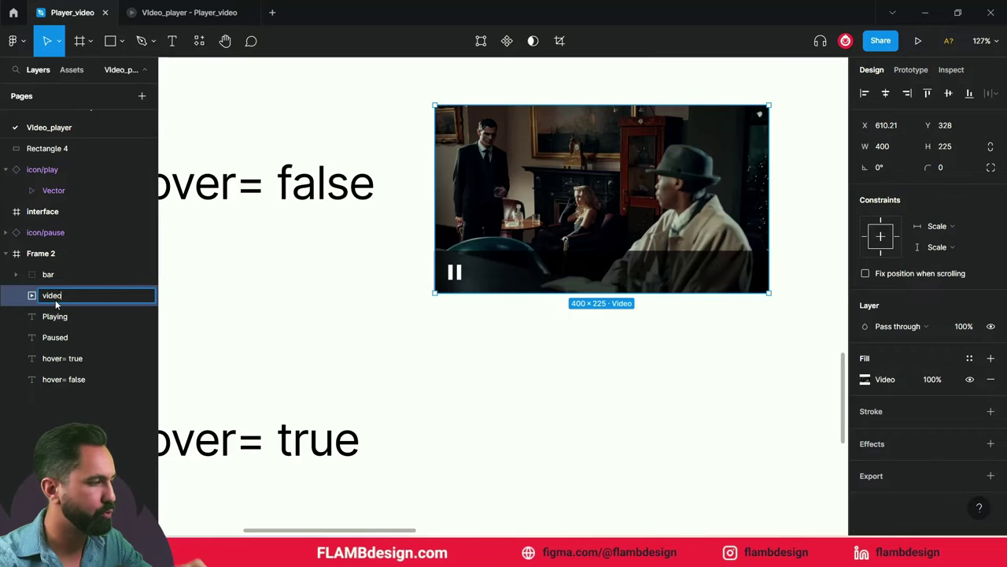
pyautogui.press('Return')
pyautogui.hotkey('shift', 'Tab')
pyautogui.scroll(-3, 354, 347)
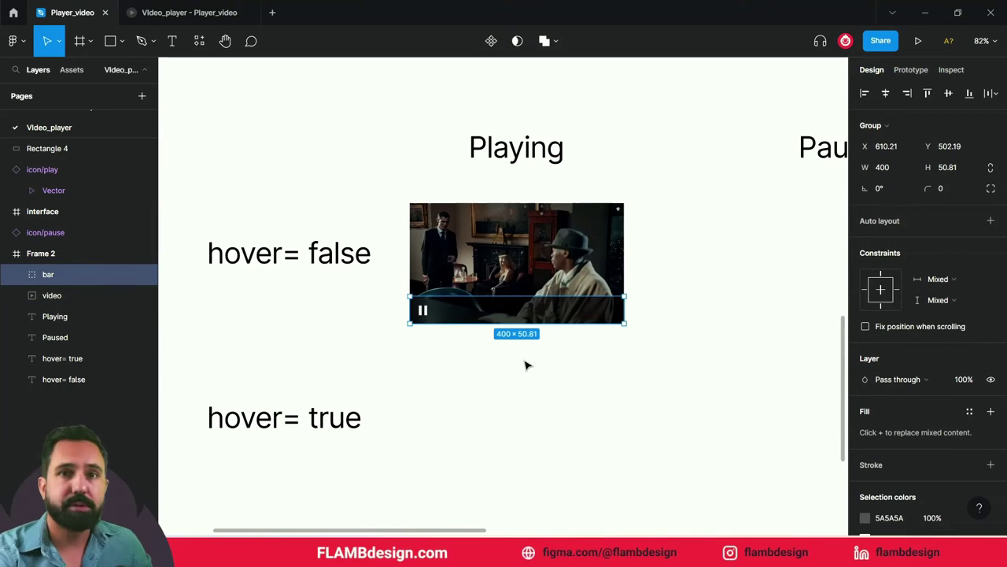
pyautogui.press('Escape')
pyautogui.click(580, 312)
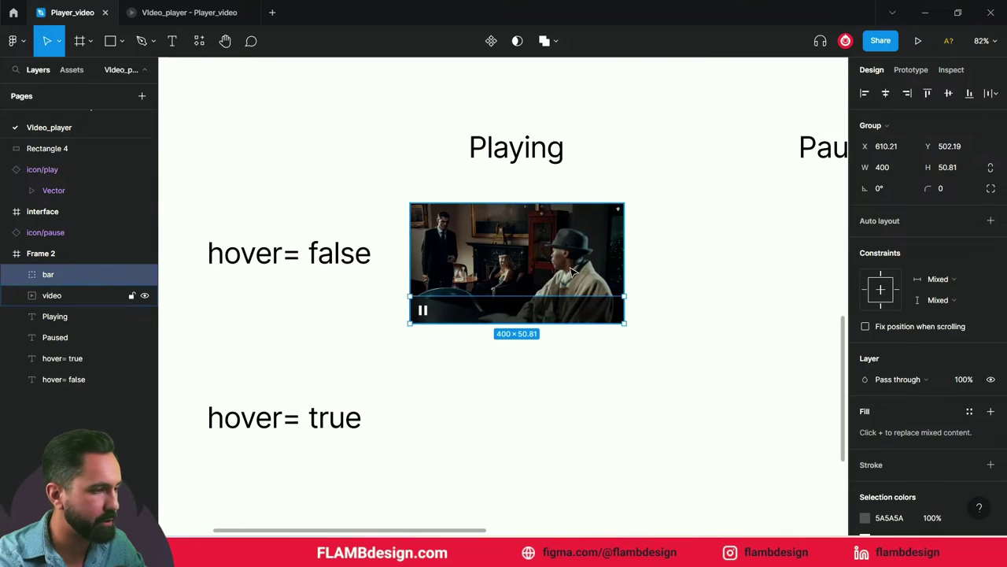
pyautogui.keyDown('shift'); pyautogui.click(573, 270); pyautogui.keyUp('shift')
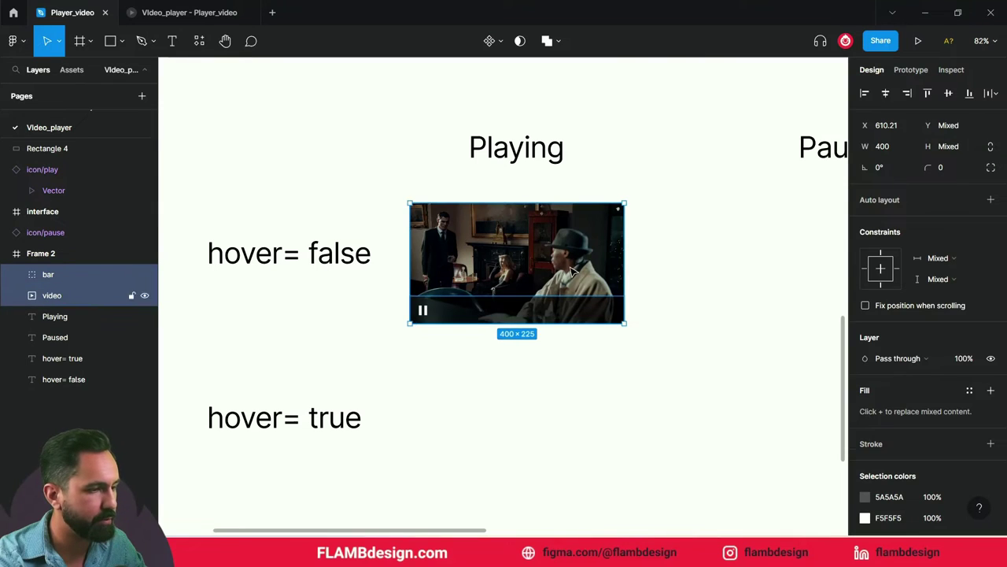
# Step: Make bar and video into a component and rename it 'card_video'
pyautogui.click(490, 41)
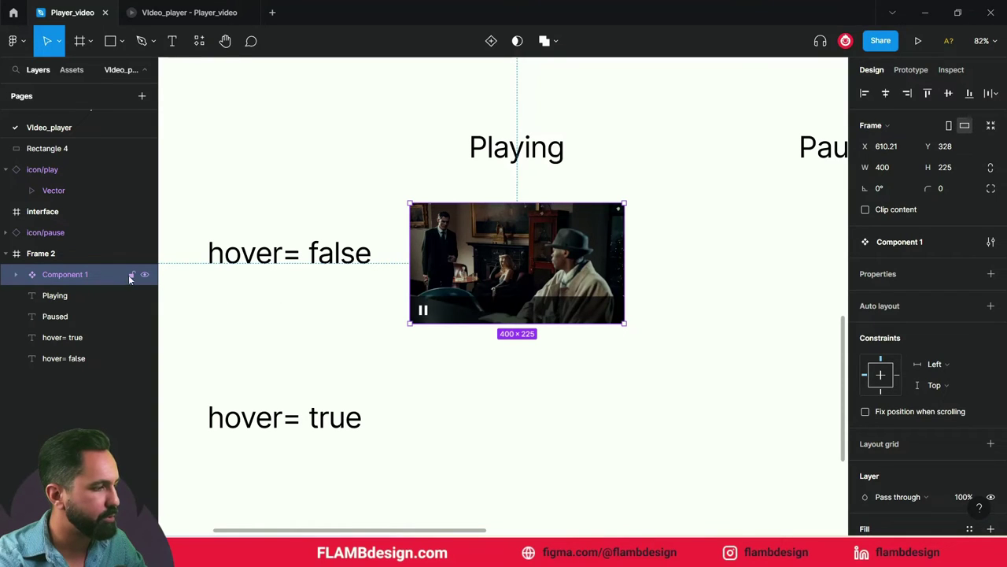
pyautogui.doubleClick(76, 276)
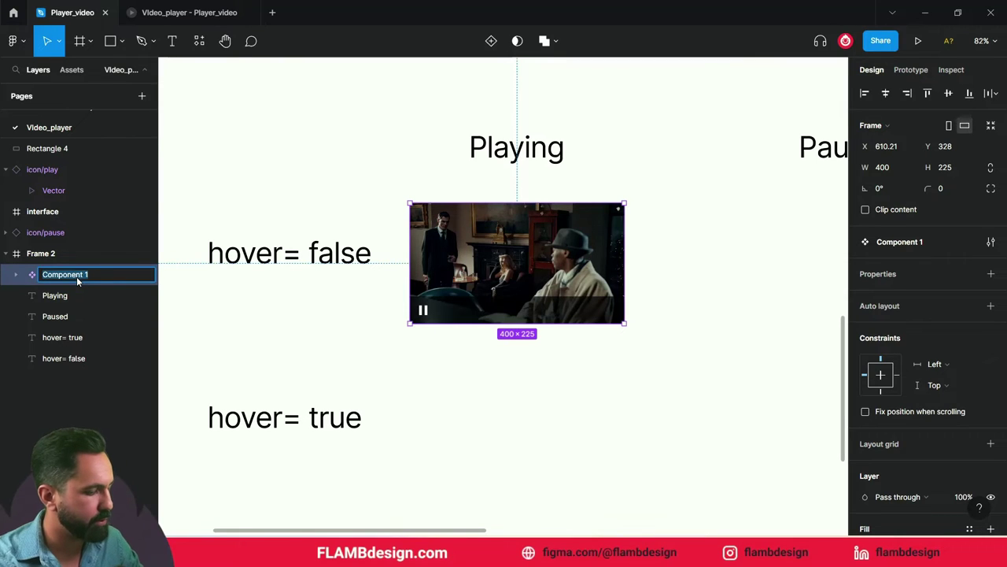
pyautogui.write('card_video')
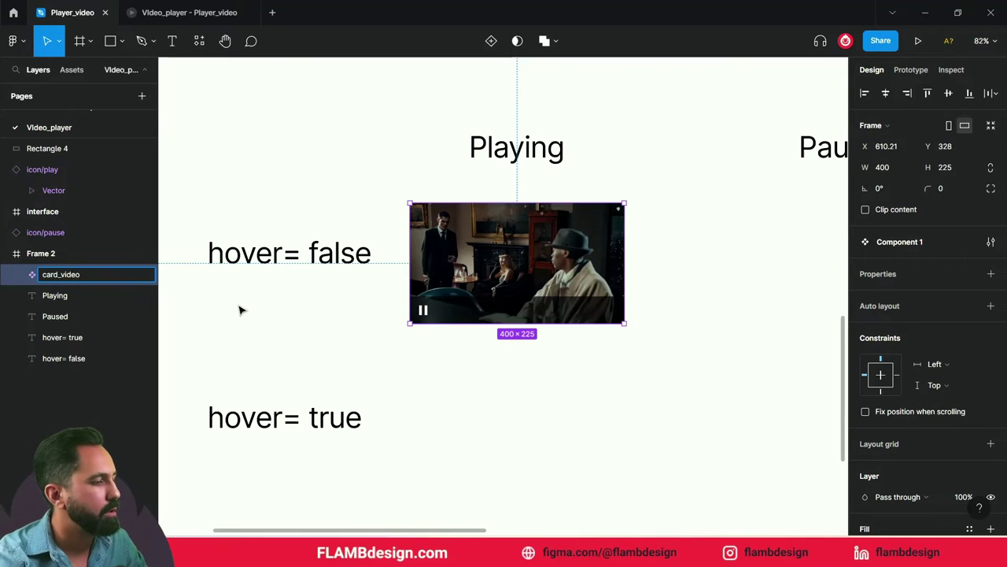
pyautogui.click(299, 327)
pyautogui.click(497, 268)
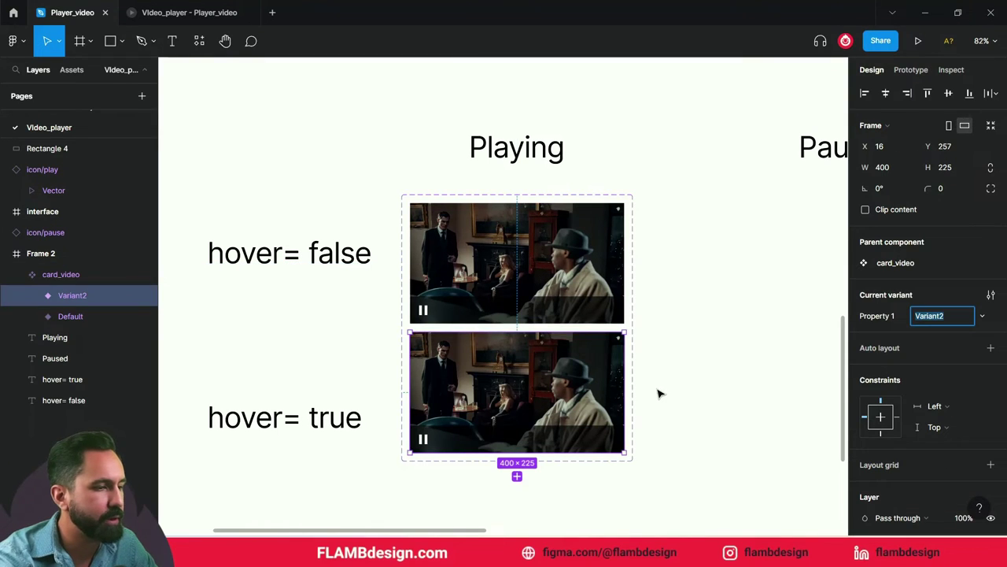
# Step: Widen the card_video variant set so it spans both columns
pyautogui.click(635, 332)
pyautogui.moveTo(634, 332)
pyautogui.mouseDown()
pyautogui.moveTo(740, 317)
pyautogui.moveTo(821, 326)
pyautogui.mouseUp()
pyautogui.scroll(-3, 574, 477)
pyautogui.scroll(2, 581, 399)
pyautogui.hscroll(-1, 580, 398)
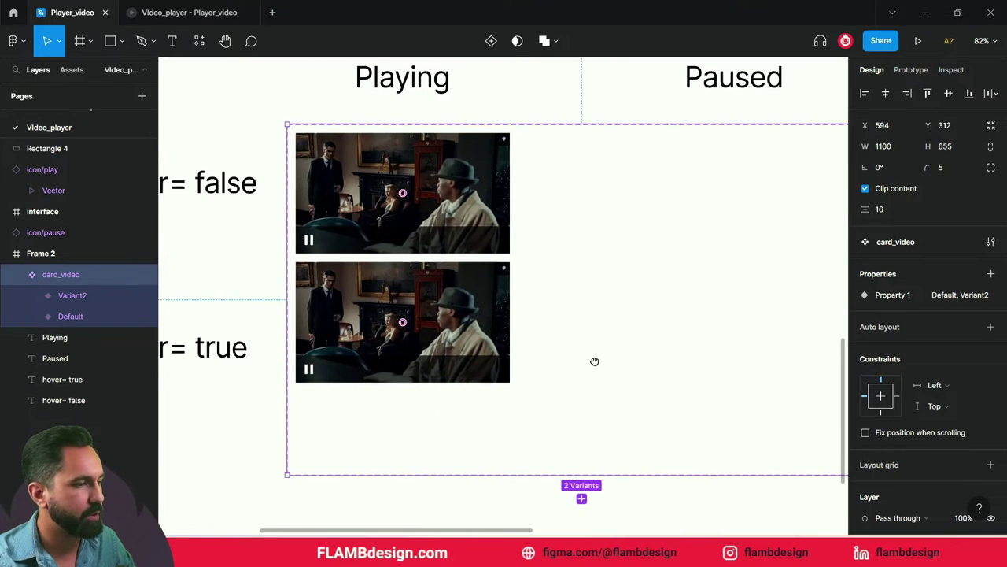
# Step: Move Variant2 down into the hover= true row
pyautogui.click(421, 305)
pyautogui.hotkey('shift', 'Down')
pyautogui.hotkey('shift', 'Down')
pyautogui.hotkey('shift', 'Down')
pyautogui.hscroll(-3, 445, 307)
pyautogui.scroll(1, 446, 308)
pyautogui.hscroll(2, 430, 320)
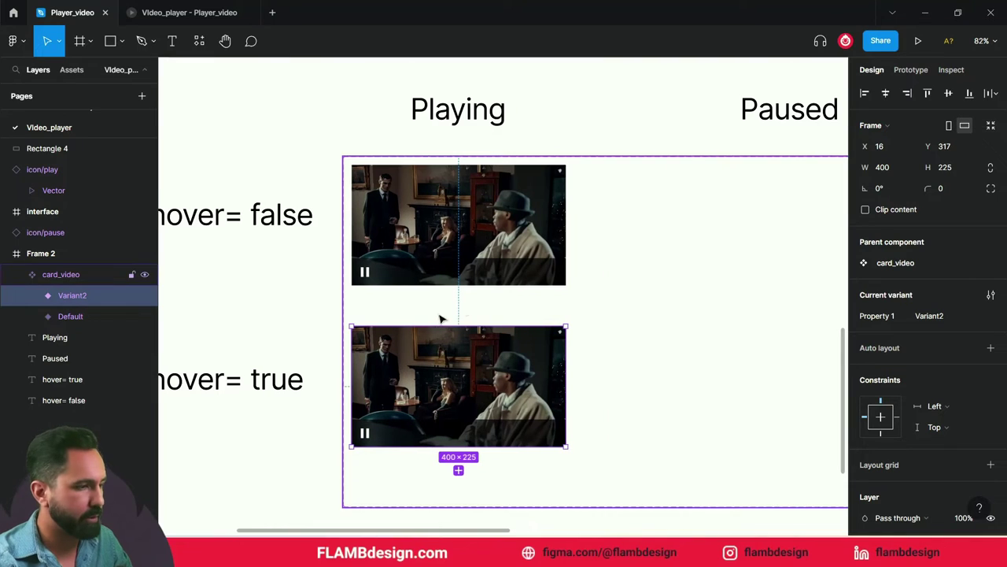
pyautogui.hscroll(2, 503, 284)
pyautogui.hscroll(-3, 535, 268)
pyautogui.scroll(-1, 536, 267)
pyautogui.hscroll(2, 517, 262)
pyautogui.moveTo(517, 262); pyautogui.dragTo(576, 262)
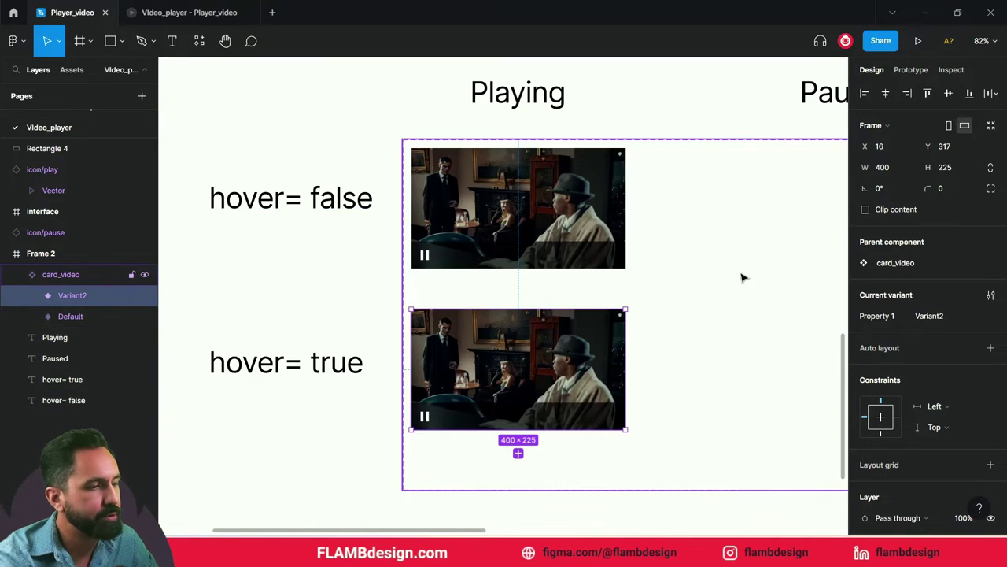
pyautogui.click(625, 516)
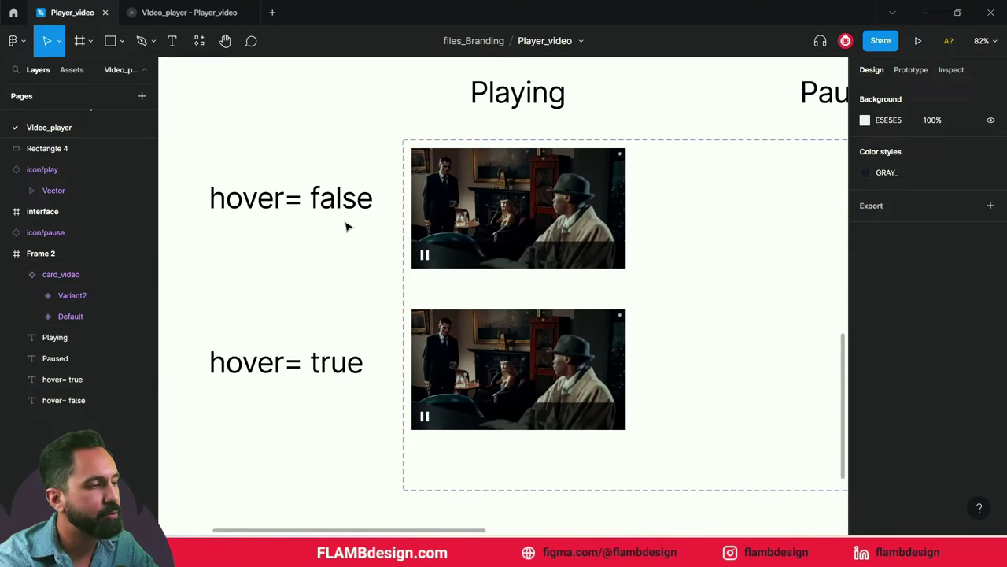
pyautogui.click(464, 257)
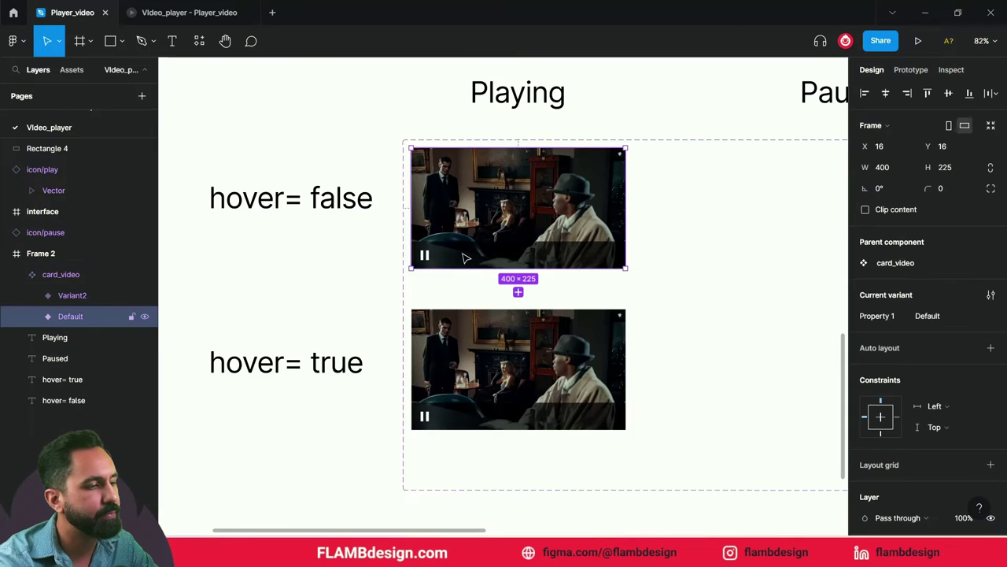
# Step: Hide the bar group inside the Default variant, keeping Variant2's pause bar visible
pyautogui.doubleClick(465, 258)
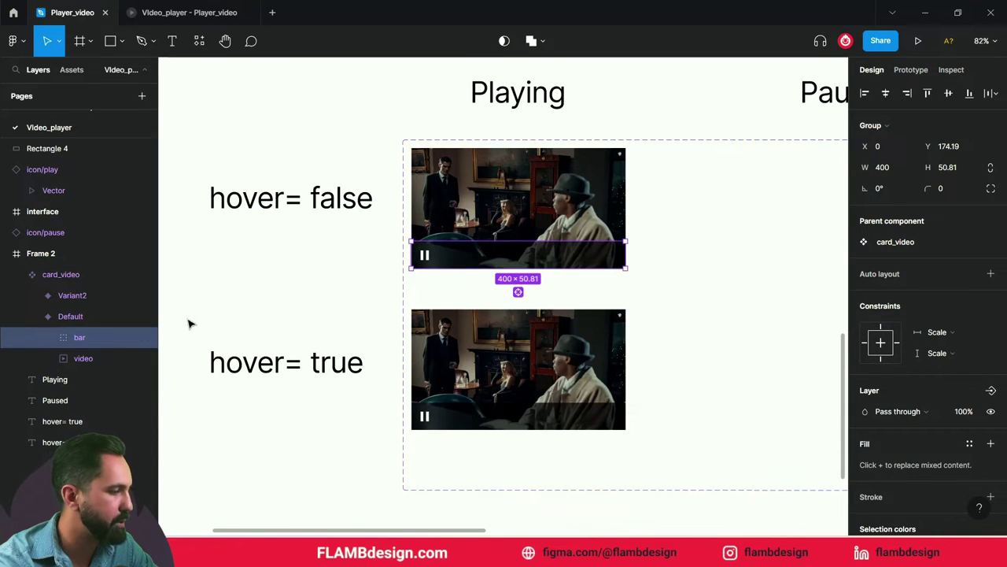
pyautogui.click(144, 338)
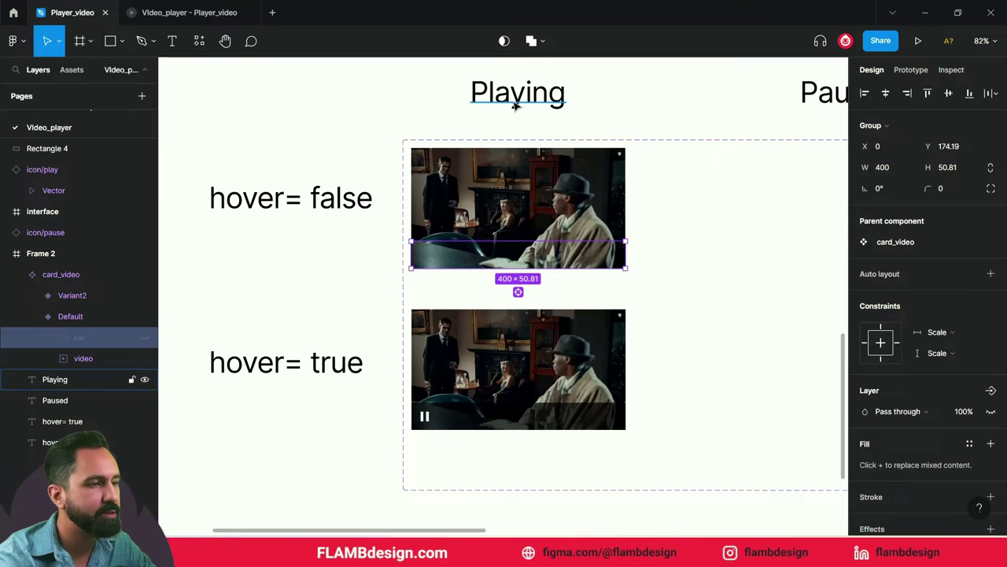
pyautogui.click(423, 105)
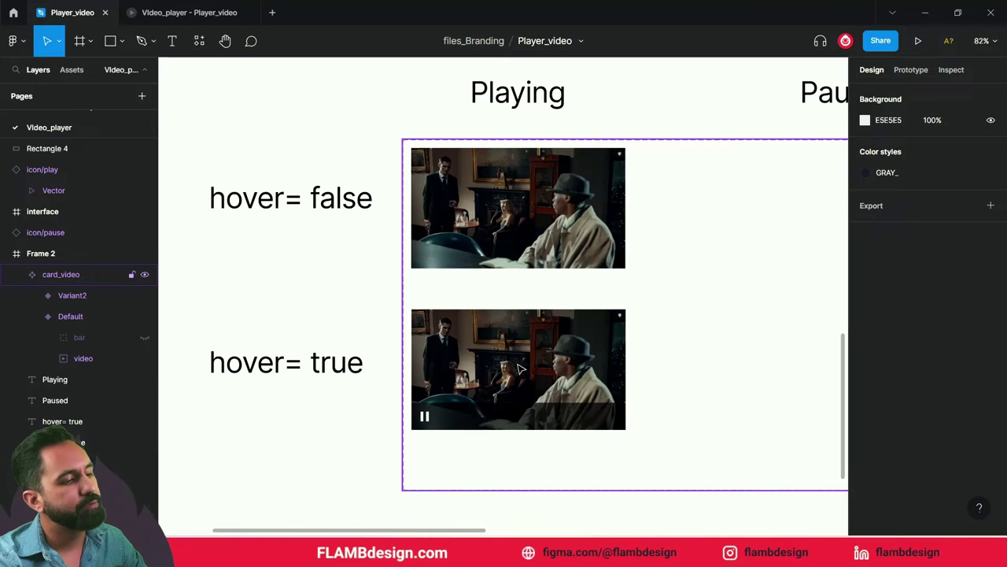
pyautogui.moveTo(673, 222)
pyautogui.mouseDown()
pyautogui.moveTo(498, 247)
pyautogui.moveTo(533, 228)
pyautogui.mouseUp()
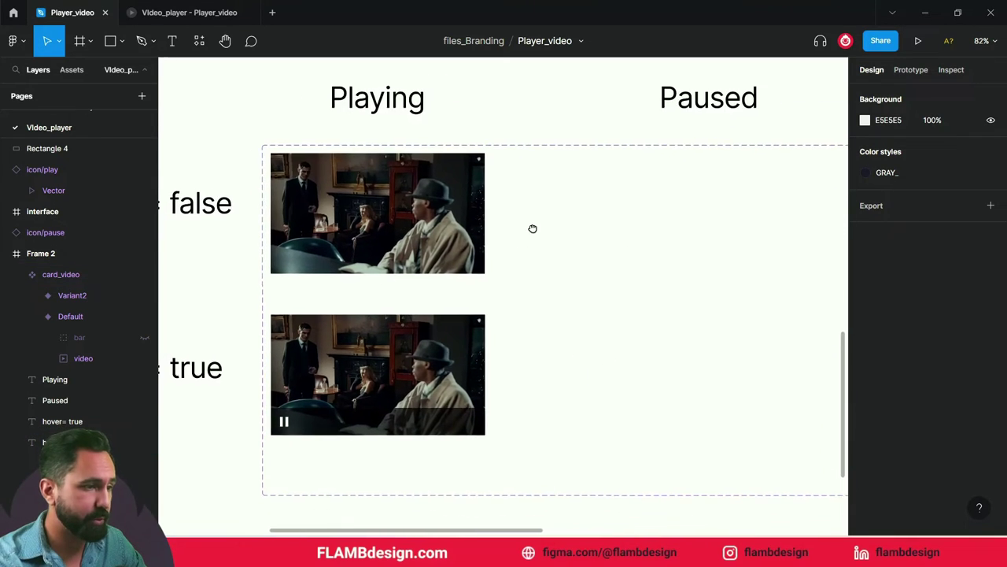
pyautogui.click(445, 348)
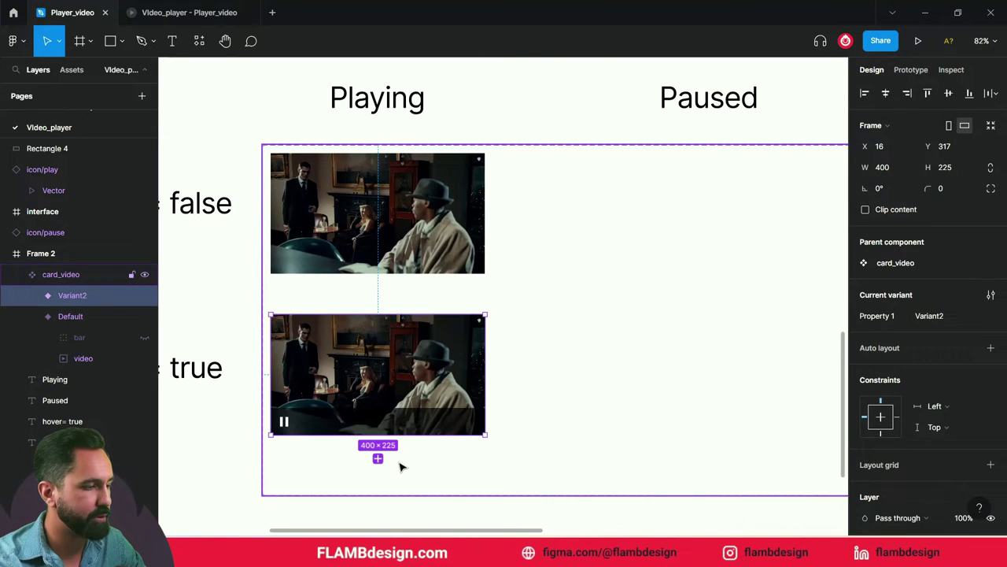
pyautogui.click(429, 260)
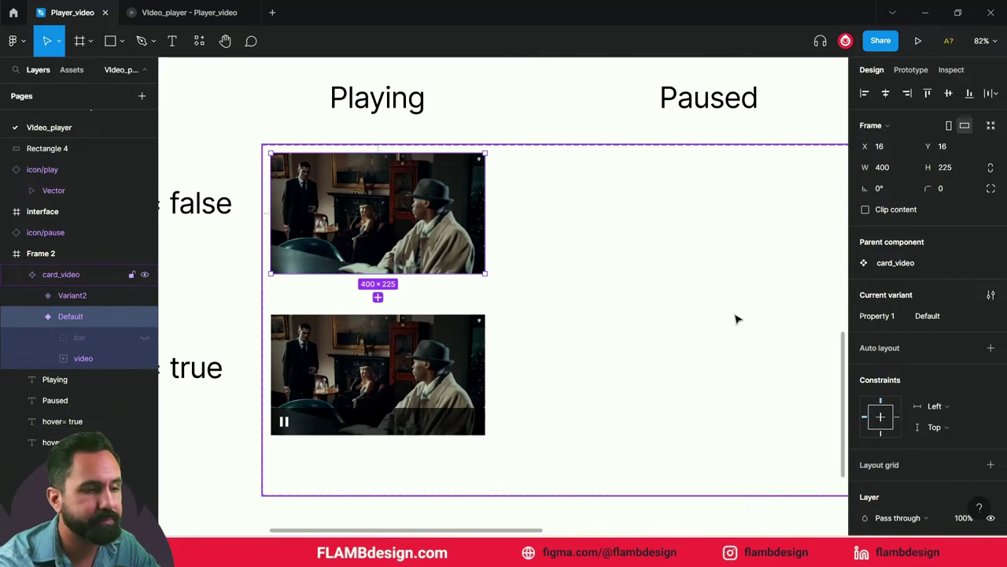
# Step: Rename the variant property to 'Hover' and set the top card's value to false
pyautogui.doubleClick(885, 318)
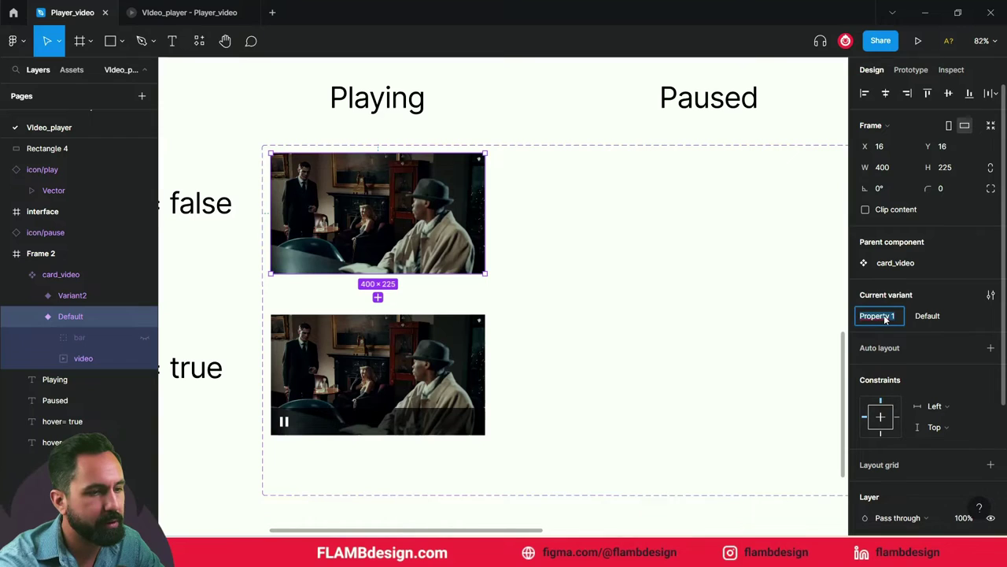
pyautogui.write('HOver')
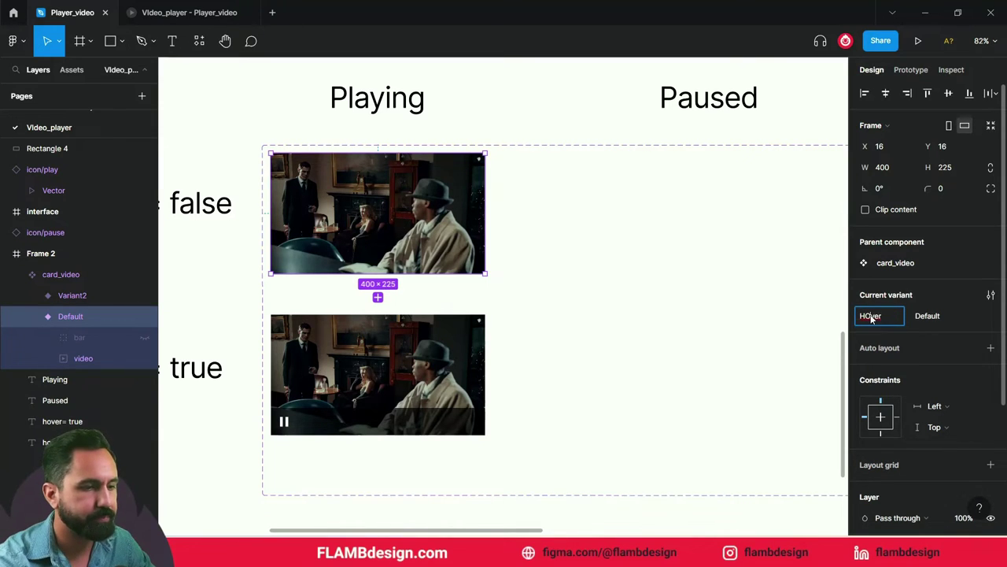
pyautogui.press('BackSpace')
pyautogui.write('o')
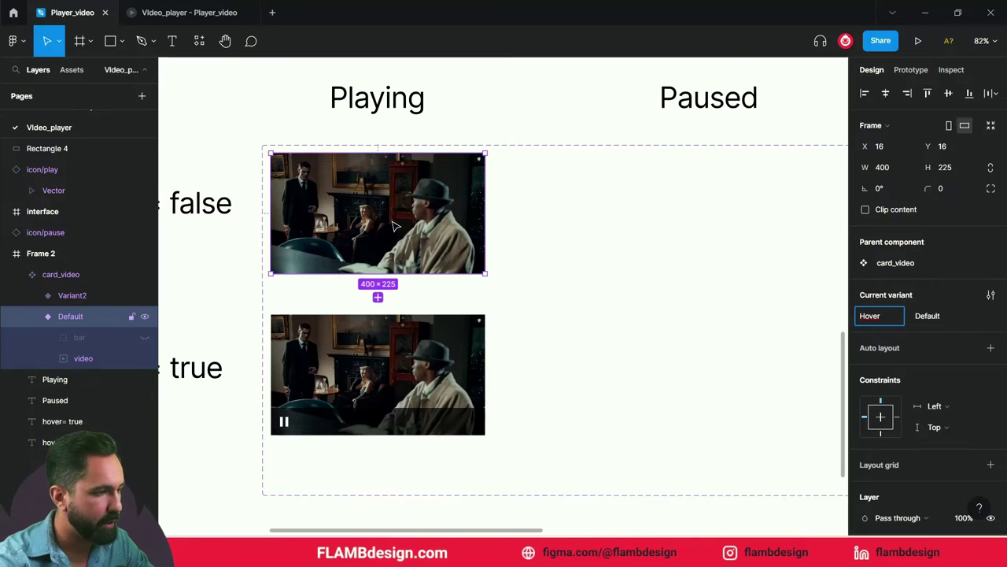
pyautogui.click(939, 315)
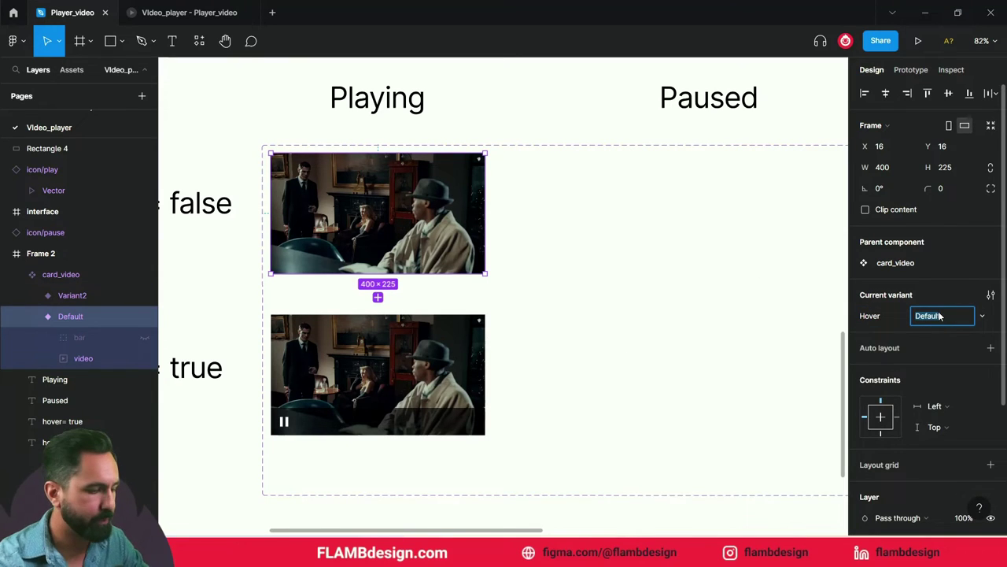
pyautogui.write('false')
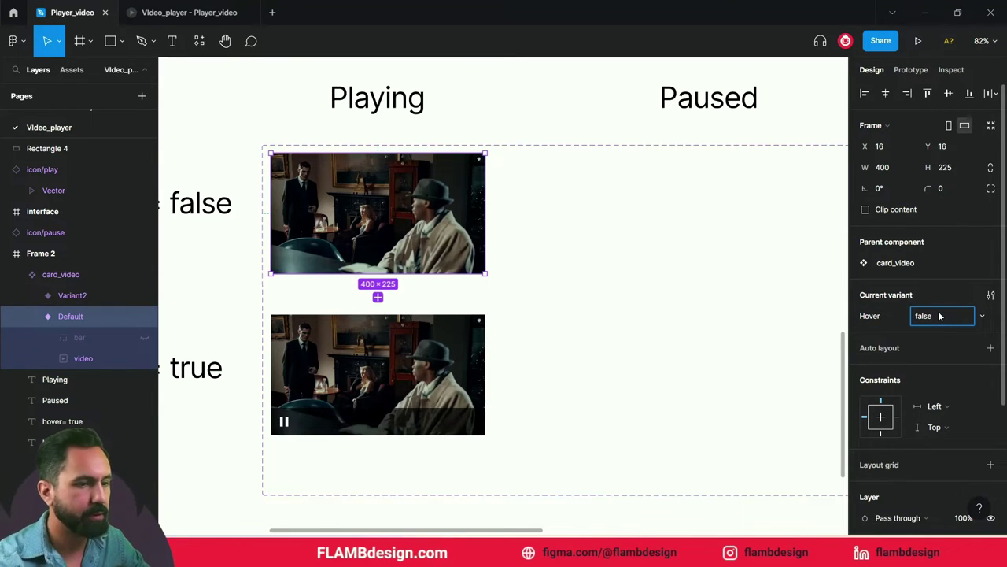
pyautogui.press('Return')
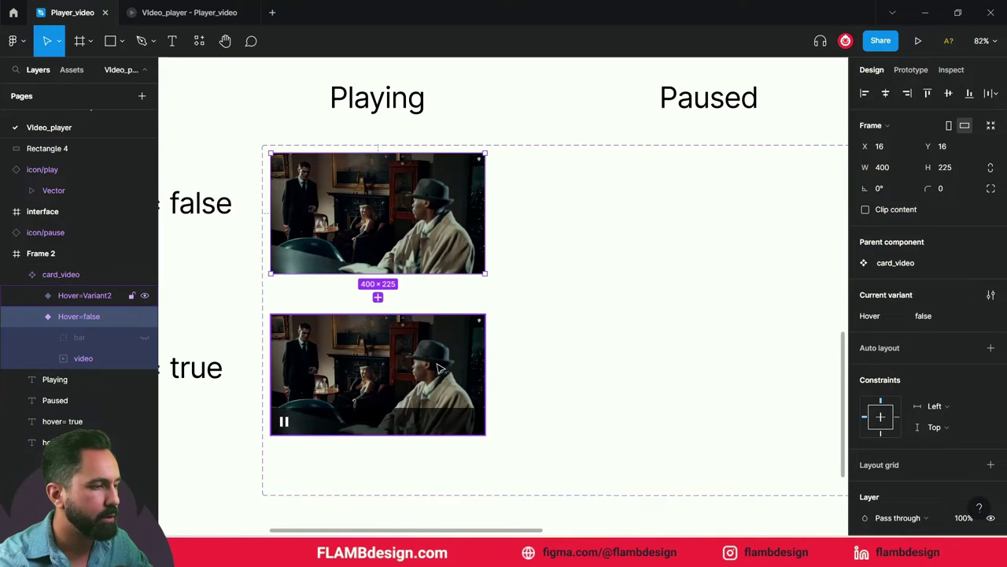
# Step: Set the lower card's Hover value to true
pyautogui.click(439, 368)
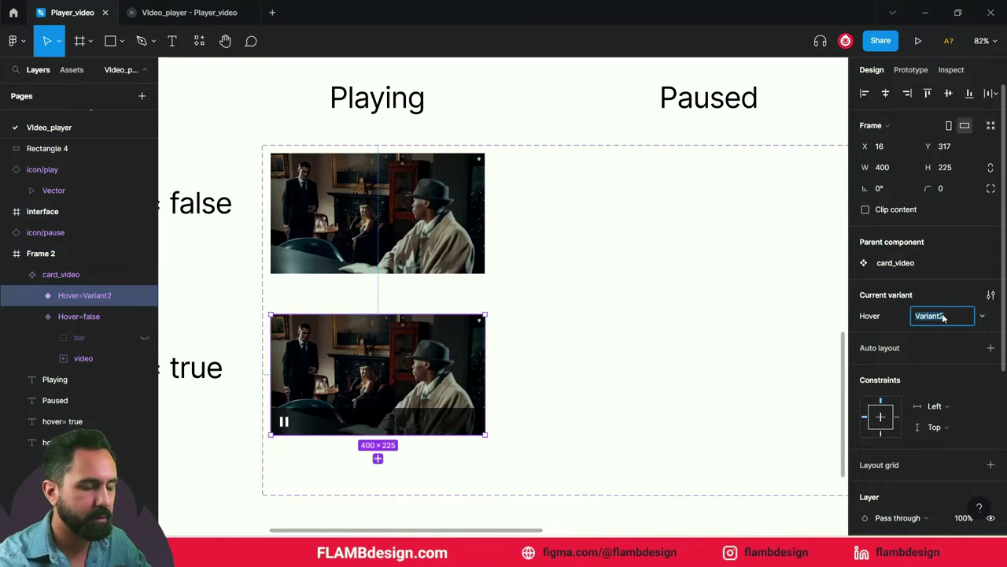
pyautogui.write('true')
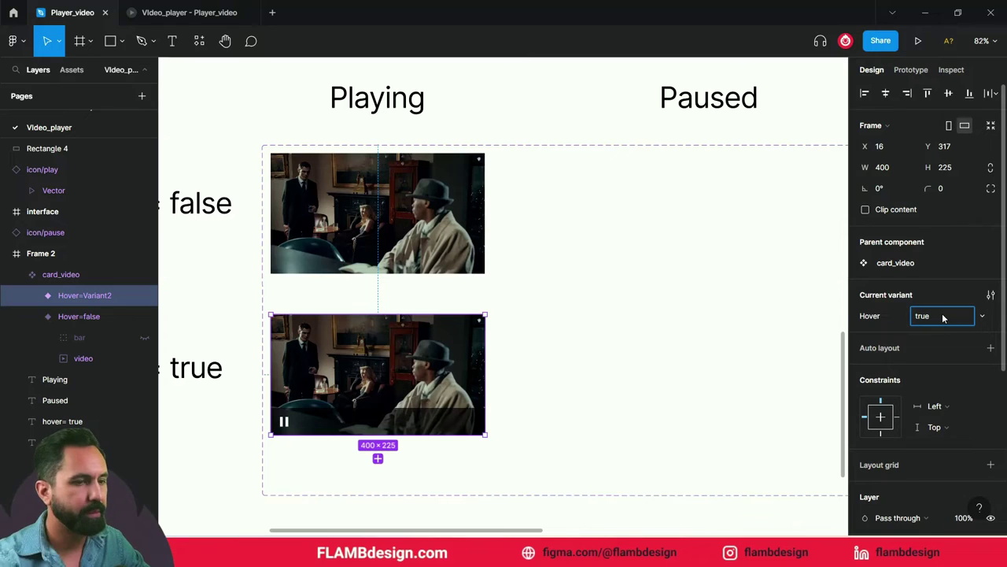
pyautogui.click(700, 366)
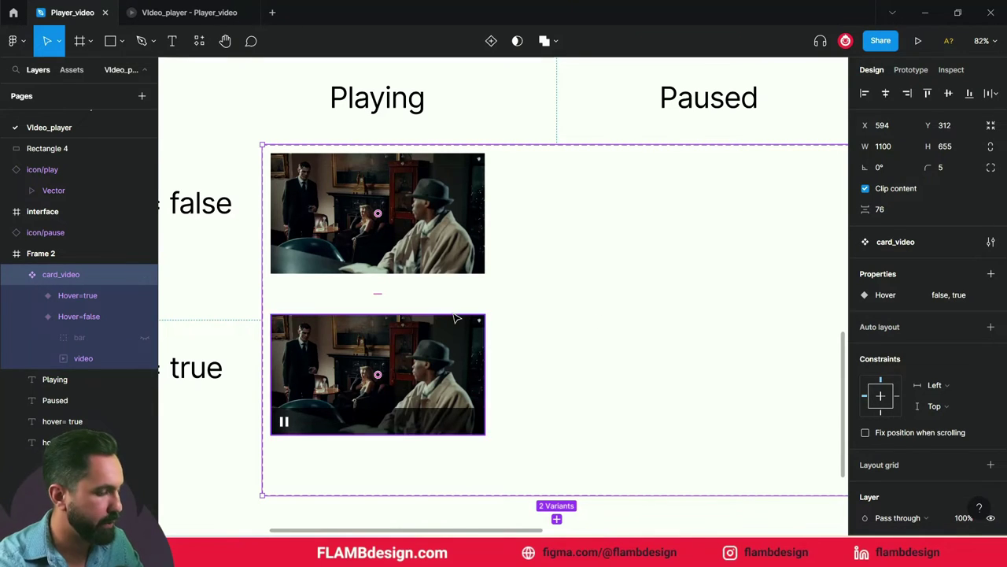
# Step: Extend Frame 2 downward to a height of 1950
pyautogui.scroll(-1, 450, 315)
pyautogui.scroll(-5, 455, 316)
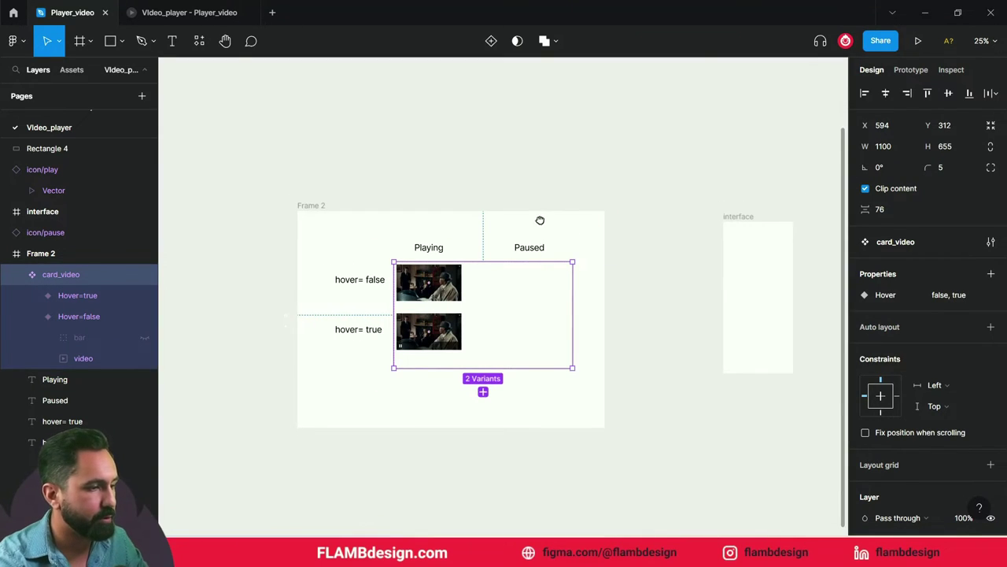
pyautogui.scroll(-1, 533, 200)
pyautogui.click(303, 162)
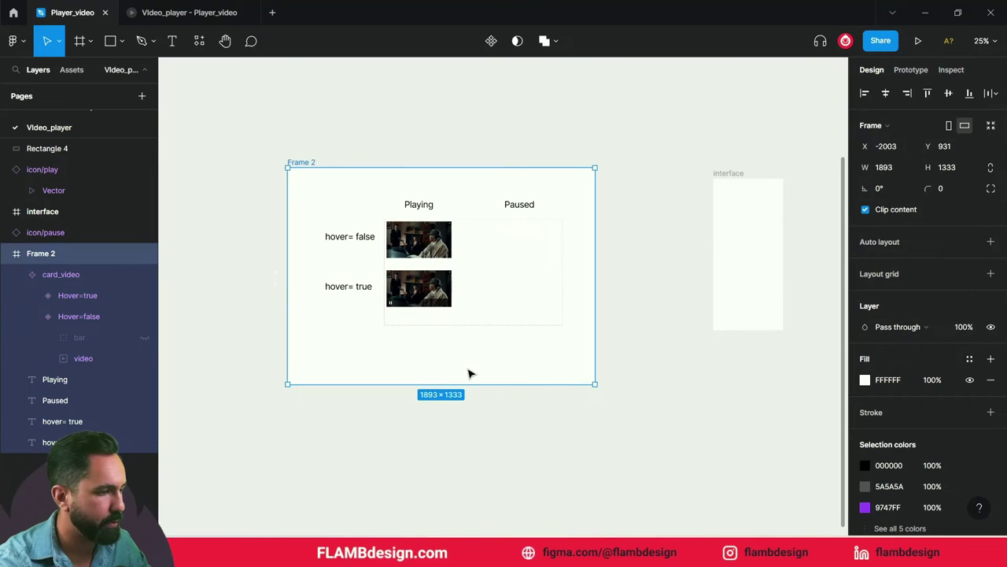
pyautogui.moveTo(477, 385); pyautogui.dragTo(486, 483)
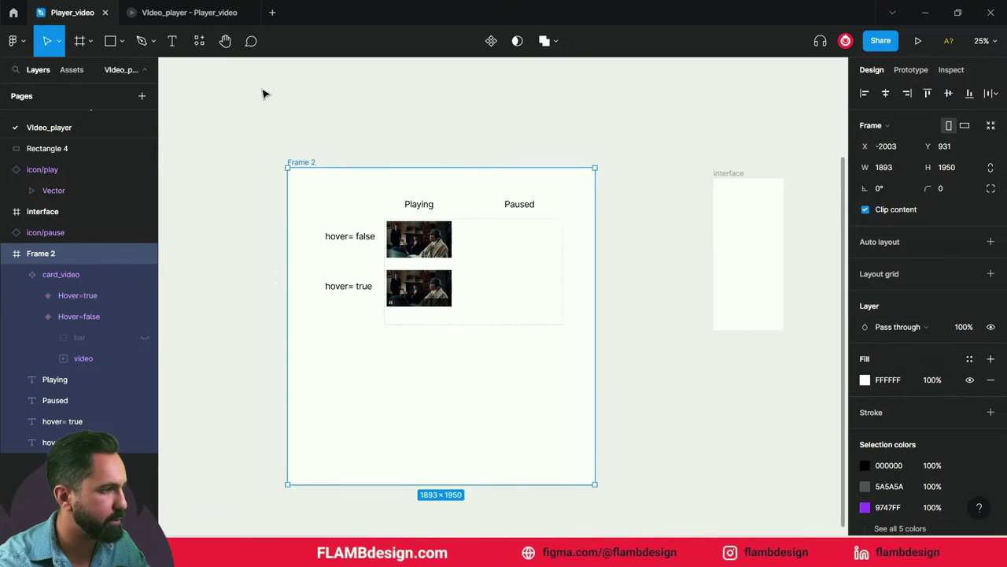
# Step: Search components for 'card' and place a card_video instance below the variant grid
pyautogui.click(395, 230)
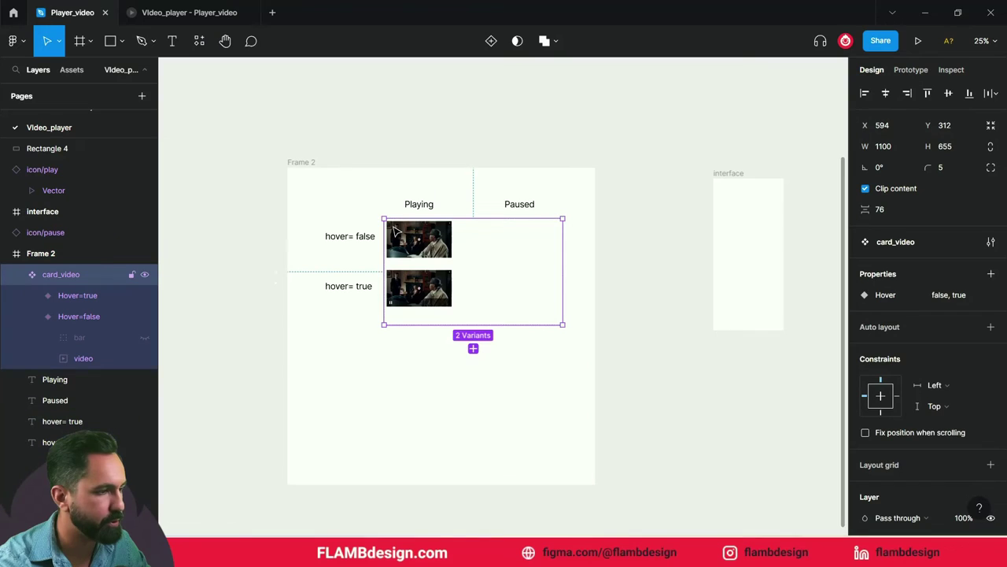
pyautogui.click(271, 128)
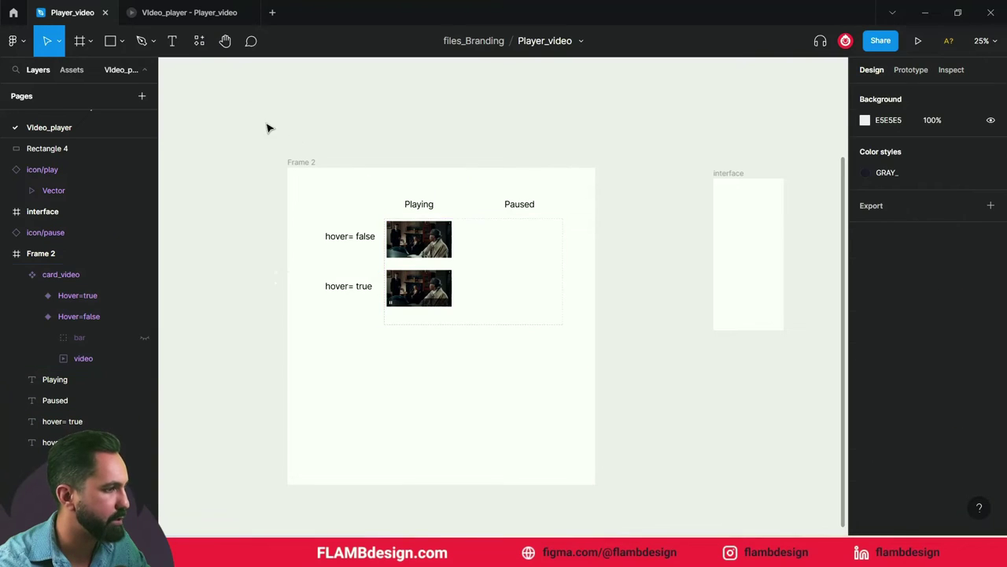
pyautogui.click(199, 41)
pyautogui.write('card')
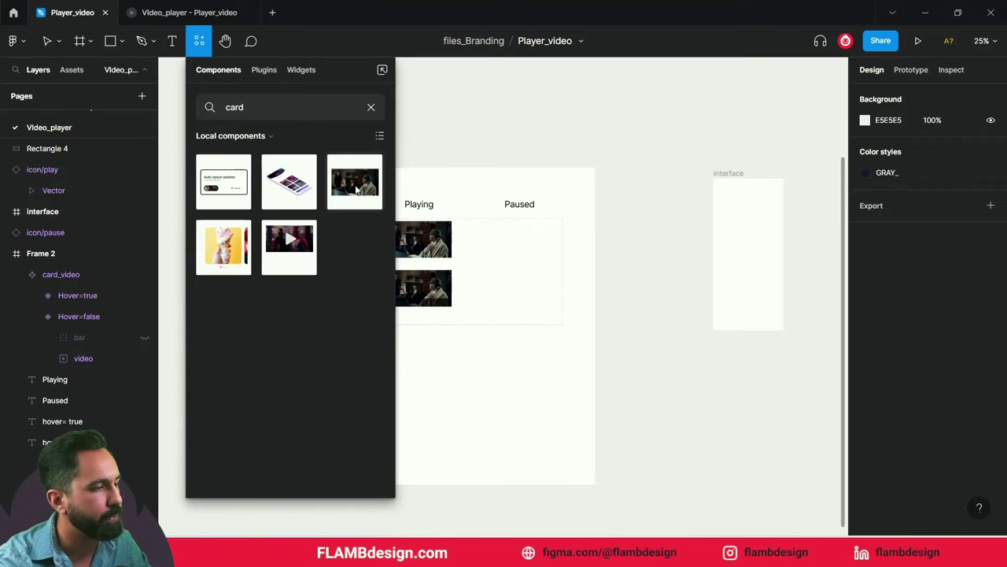
pyautogui.moveTo(356, 189); pyautogui.dragTo(502, 424)
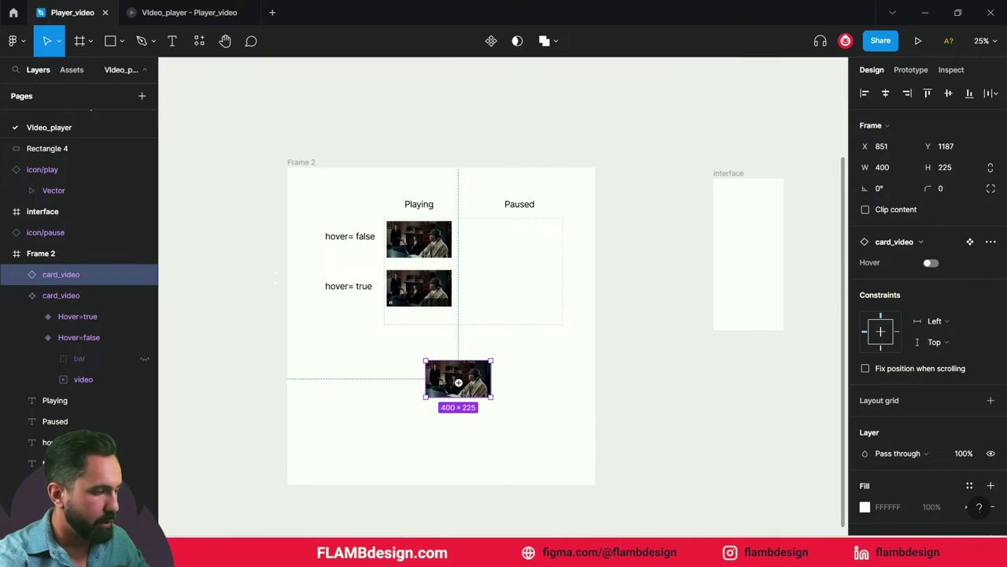
# Step: Toggle the card_video instance's Hover property on and off to test, leaving Hover on
pyautogui.scroll(5, 460, 385)
pyautogui.moveTo(609, 353); pyautogui.dragTo(616, 228)
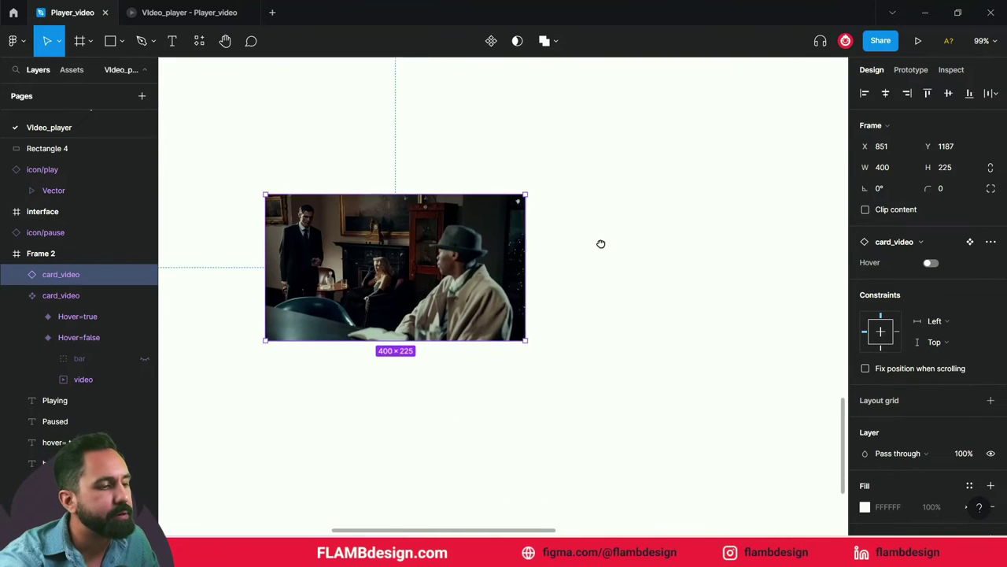
pyautogui.moveTo(905, 241)
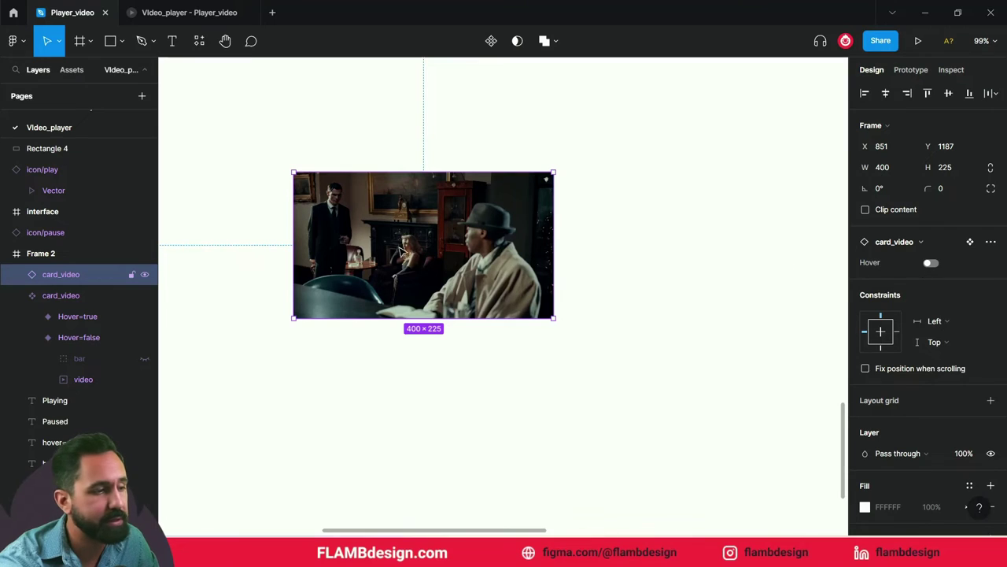
pyautogui.click(930, 263)
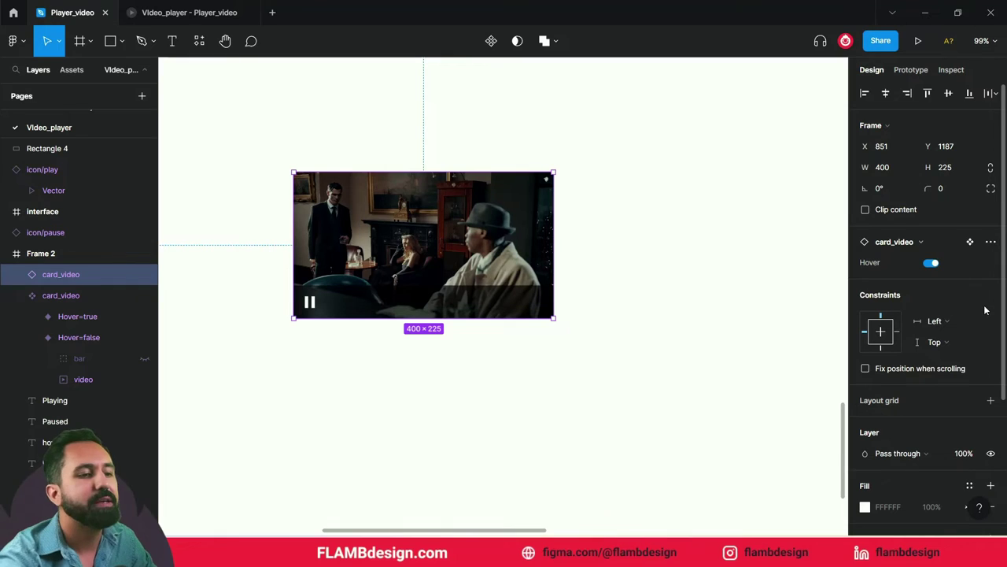
pyautogui.click(932, 263)
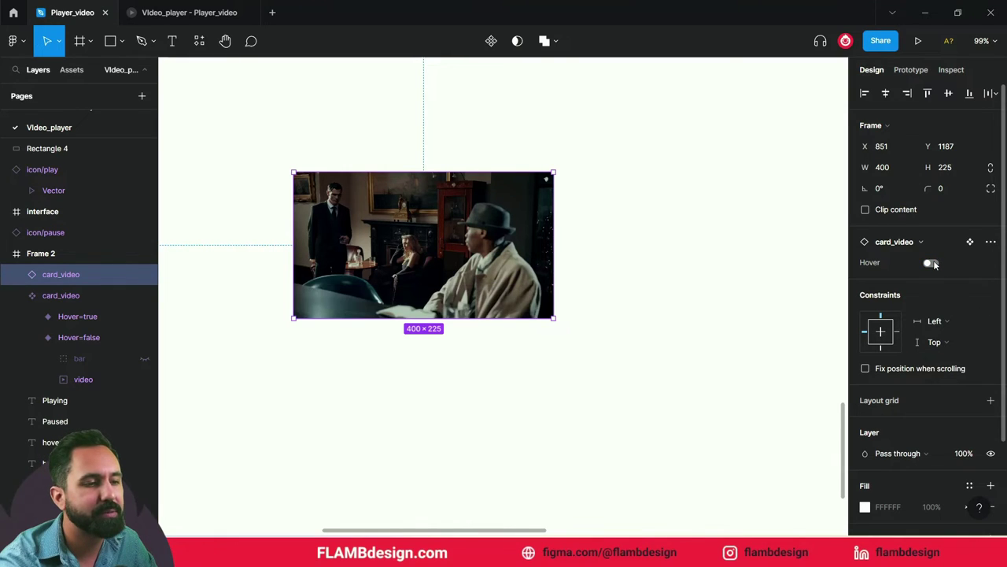
pyautogui.click(932, 263)
pyautogui.click(932, 263)
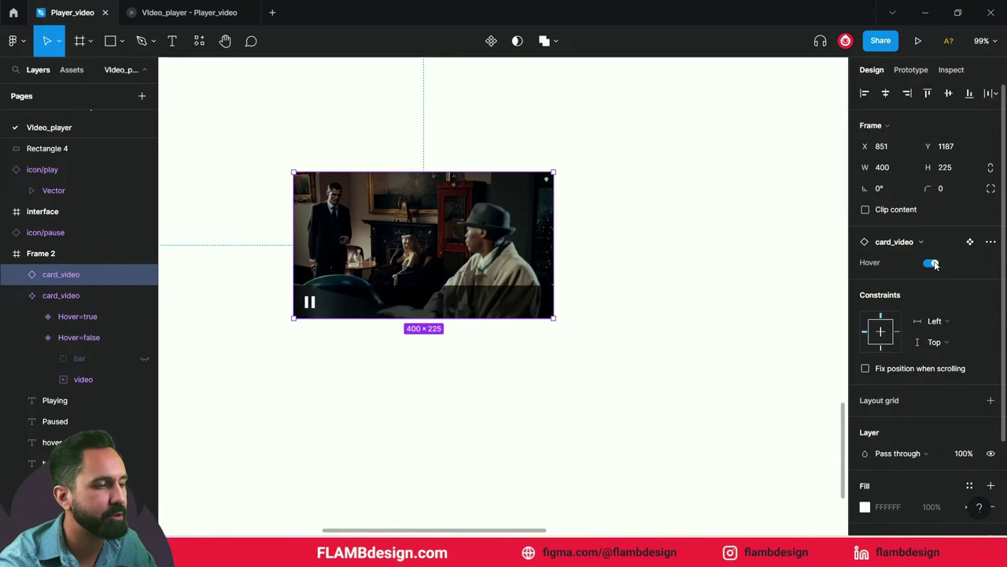
pyautogui.scroll(-3, 661, 299)
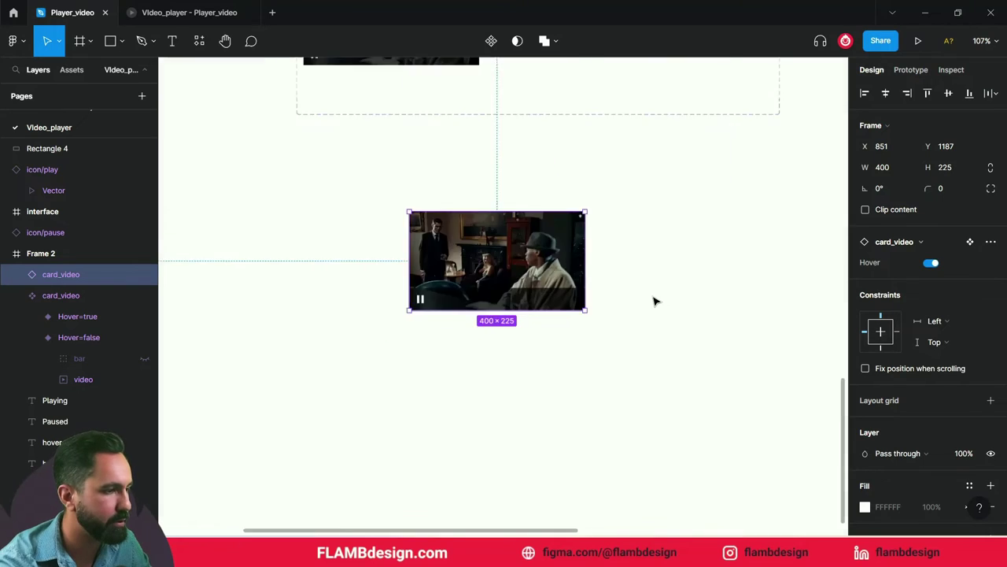
pyautogui.scroll(-3, 662, 300)
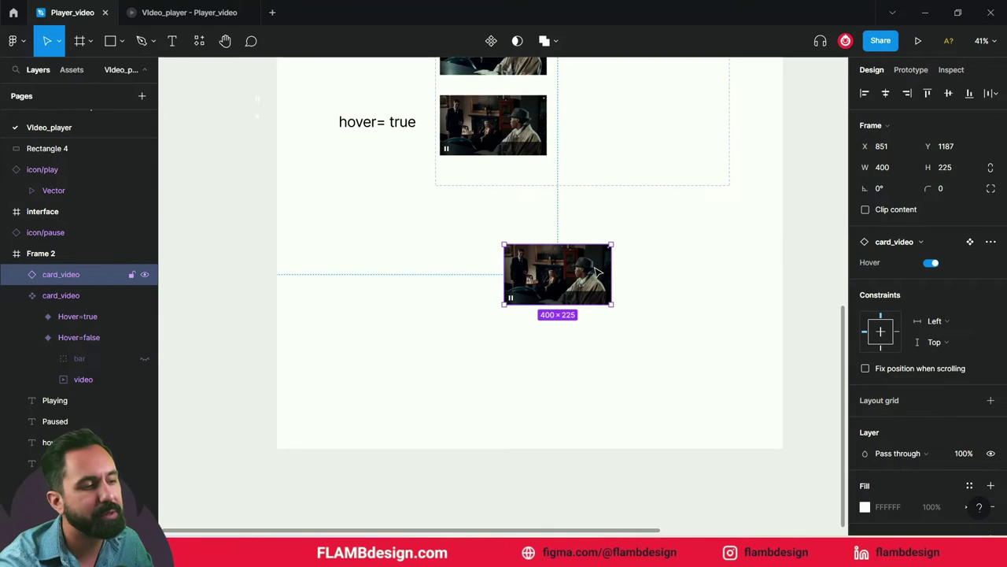
pyautogui.scroll(1, 597, 272)
pyautogui.scroll(3, 597, 271)
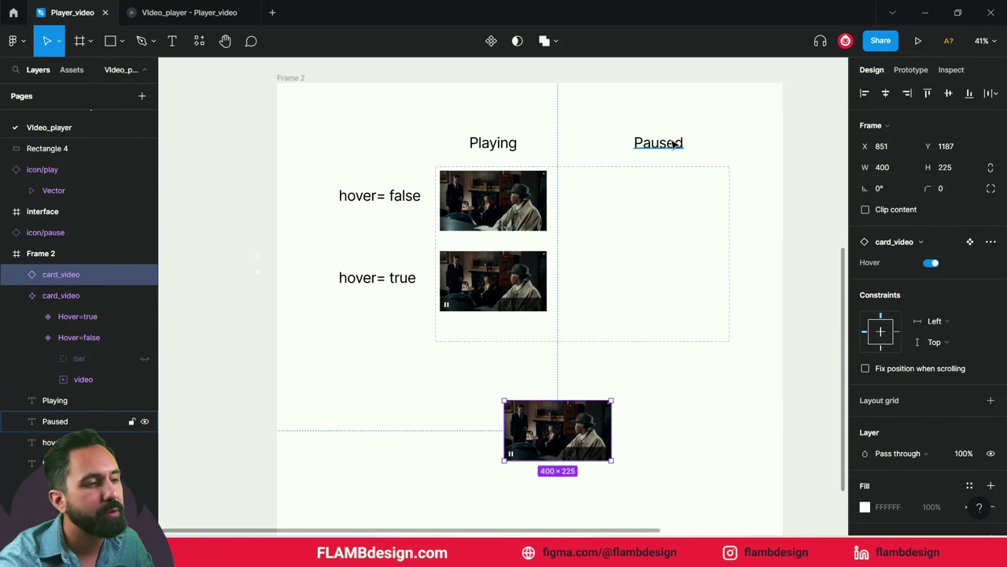
pyautogui.scroll(-1, 539, 437)
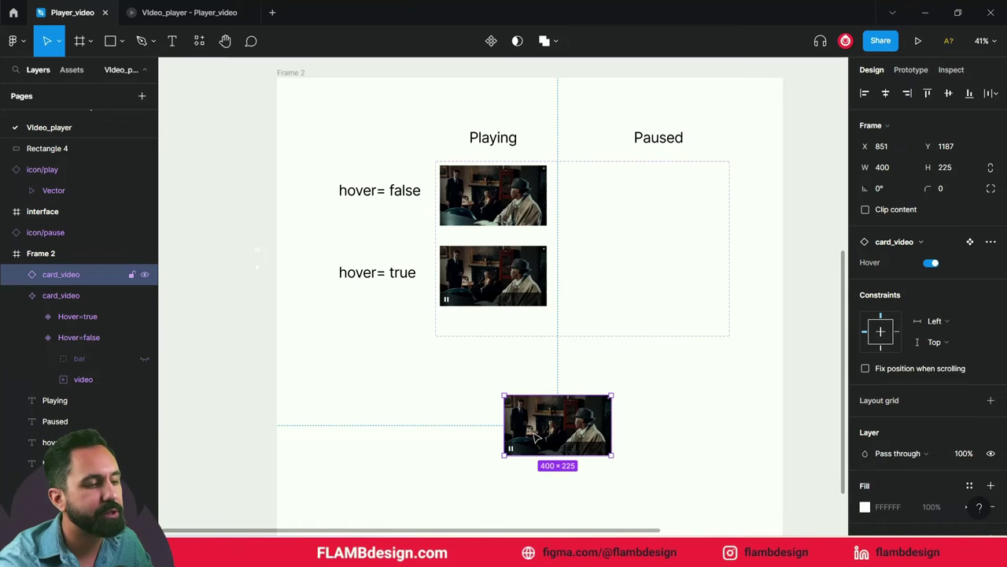
pyautogui.scroll(-1, 546, 435)
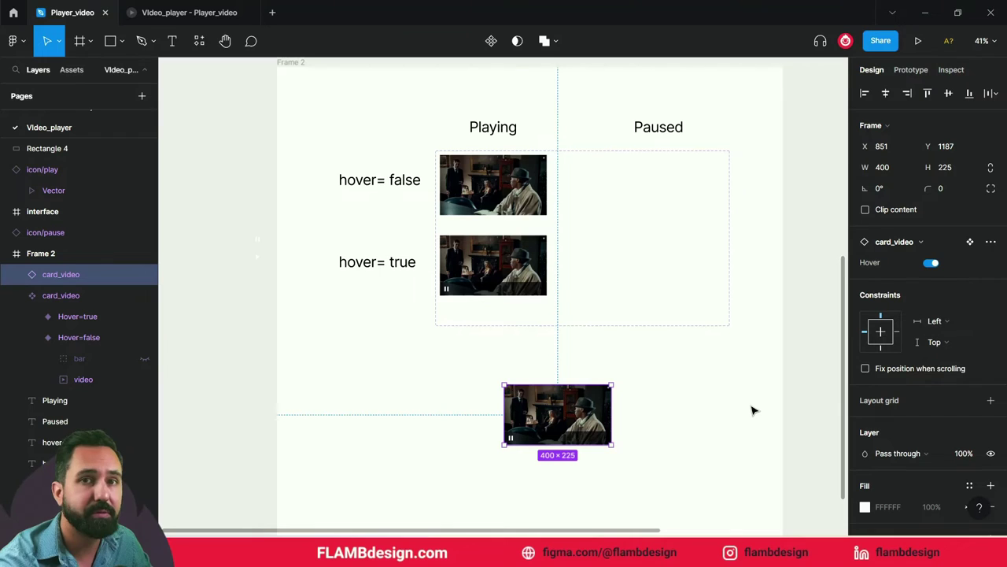
# Step: Add a Hover3 variant from the Hover=true card and place it atop the Paused column
pyautogui.click(679, 415)
pyautogui.click(684, 218)
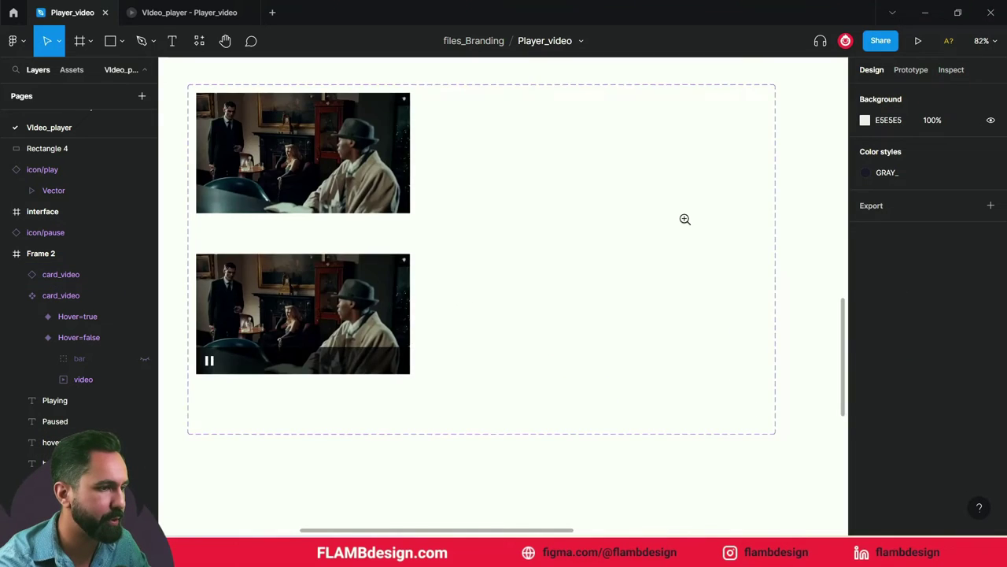
pyautogui.moveTo(684, 218); pyautogui.dragTo(607, 285)
pyautogui.click(389, 363)
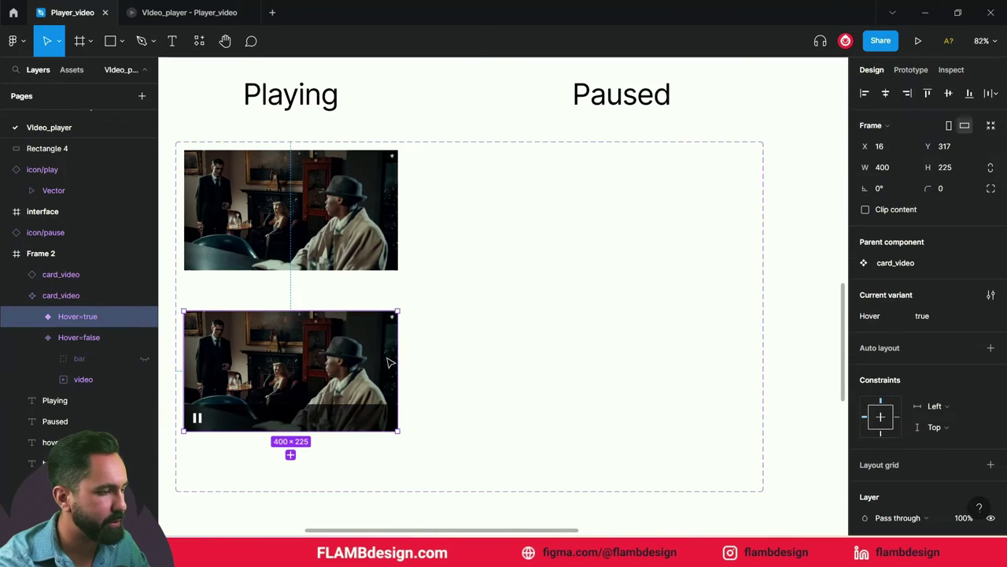
pyautogui.click(290, 454)
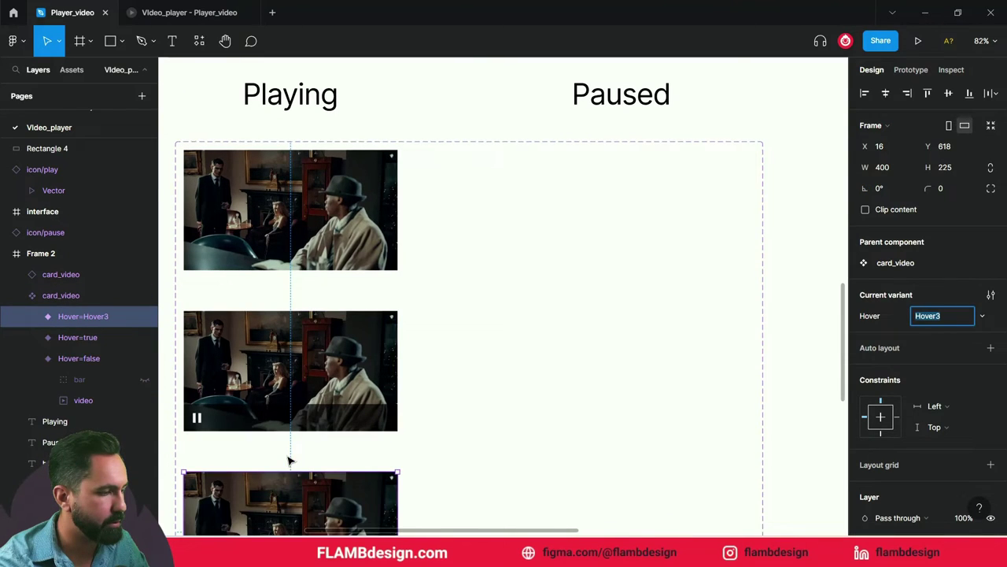
pyautogui.moveTo(288, 464)
pyautogui.mouseDown()
pyautogui.moveTo(543, 328)
pyautogui.moveTo(612, 175)
pyautogui.mouseUp()
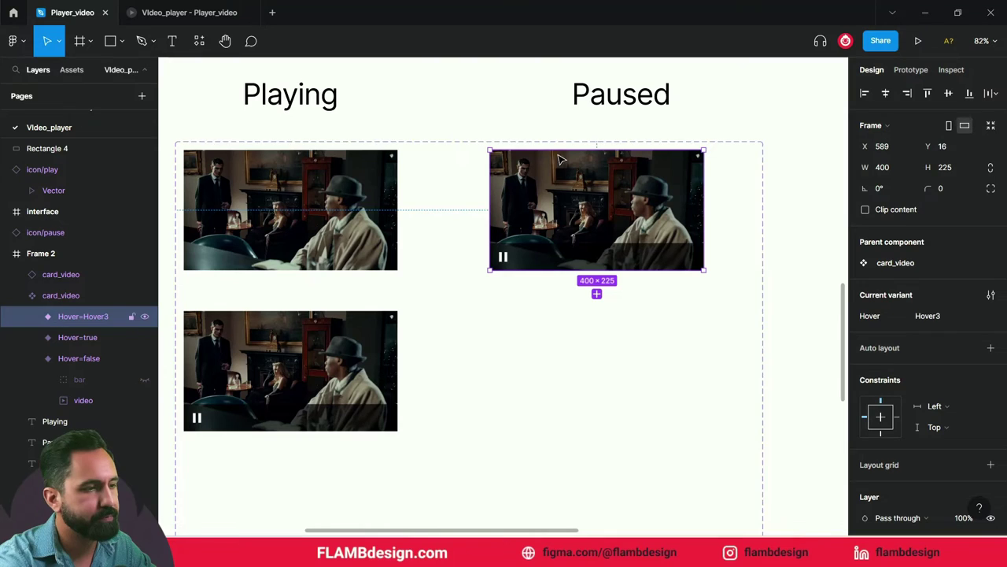
# Step: Select the whole card_video component set and start adding a new property
pyautogui.click(539, 141)
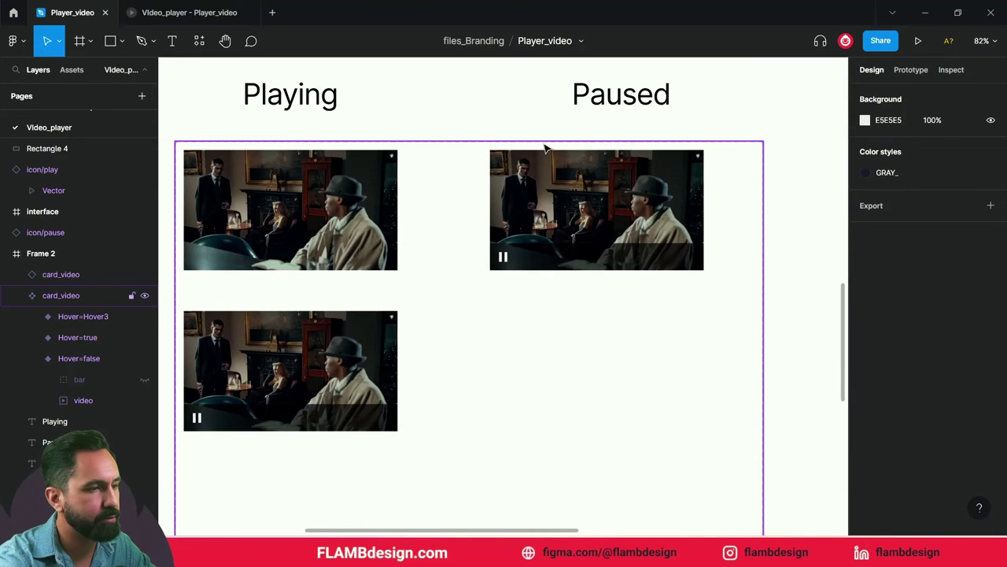
pyautogui.click(542, 142)
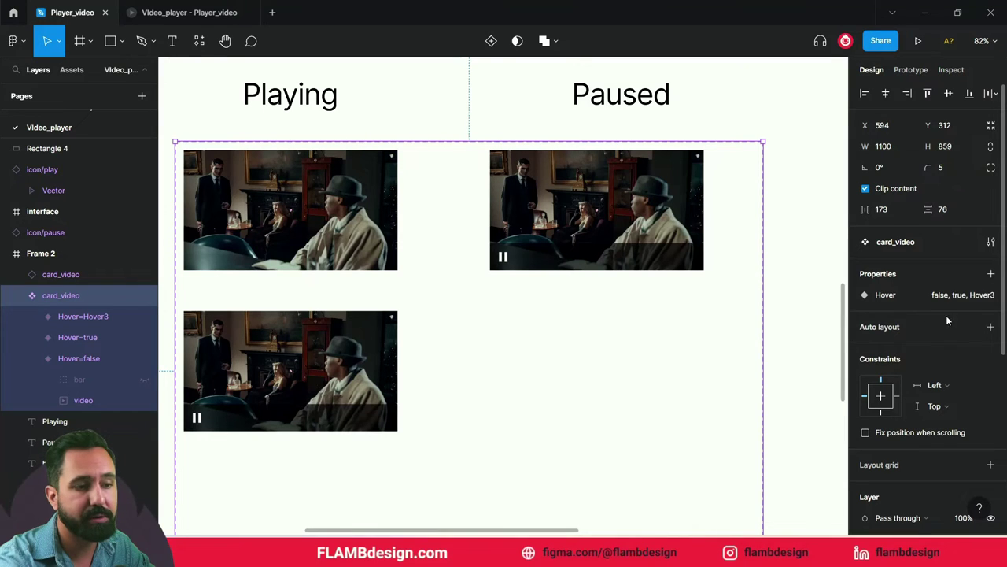
pyautogui.click(991, 275)
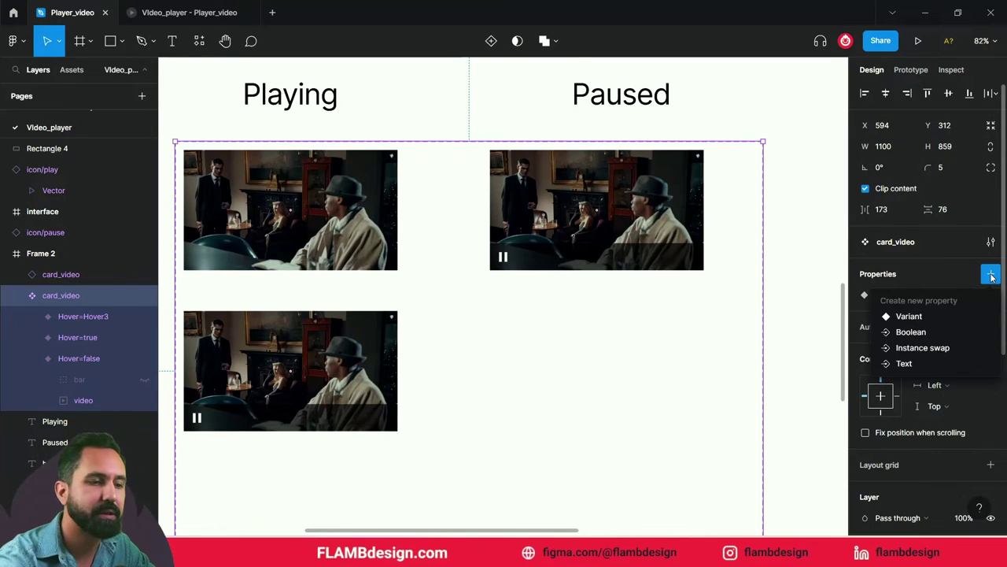
# Step: Create a variant property 'Stance' on card_video with default value 'Paused'
pyautogui.click(909, 317)
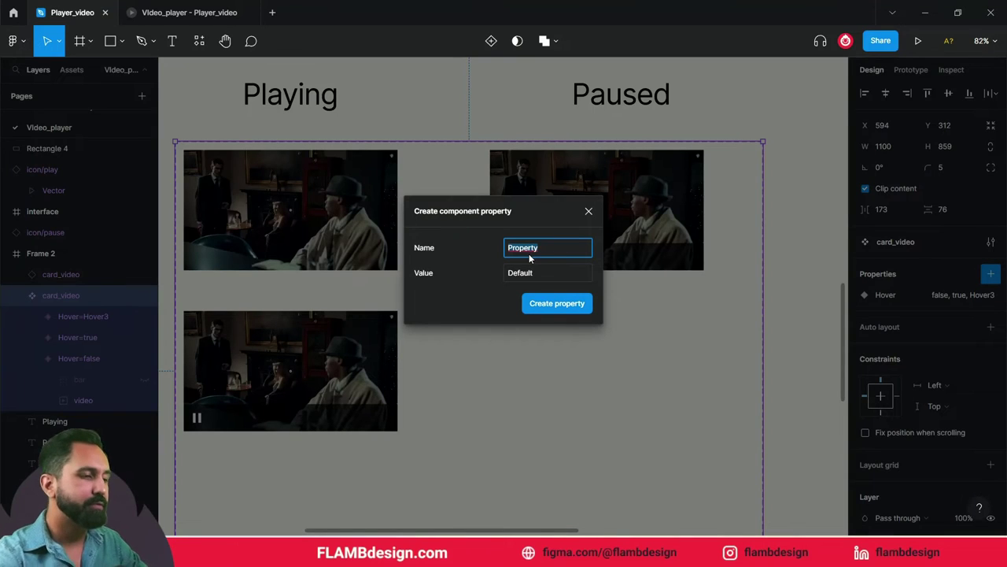
pyautogui.write('Stance')
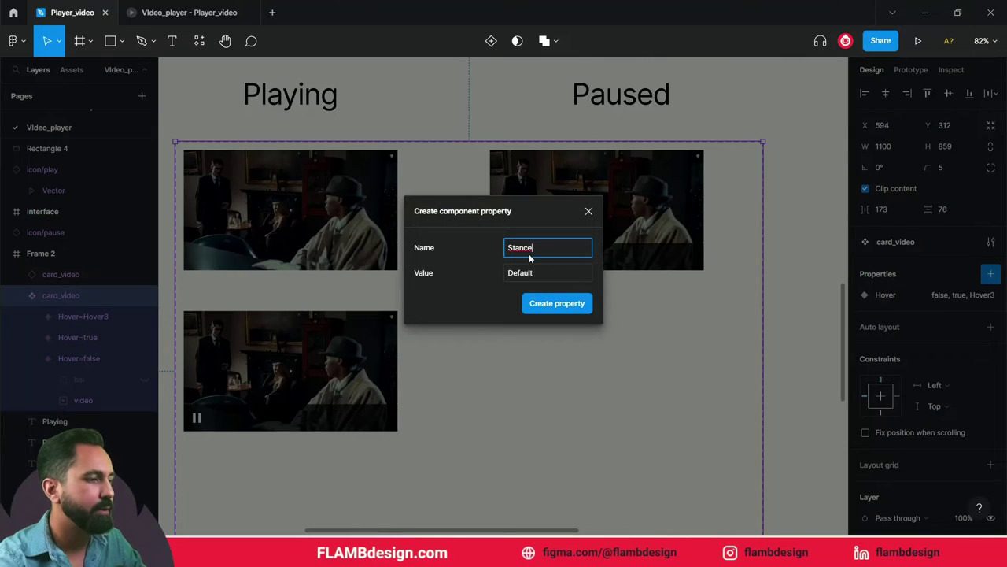
pyautogui.click(538, 273)
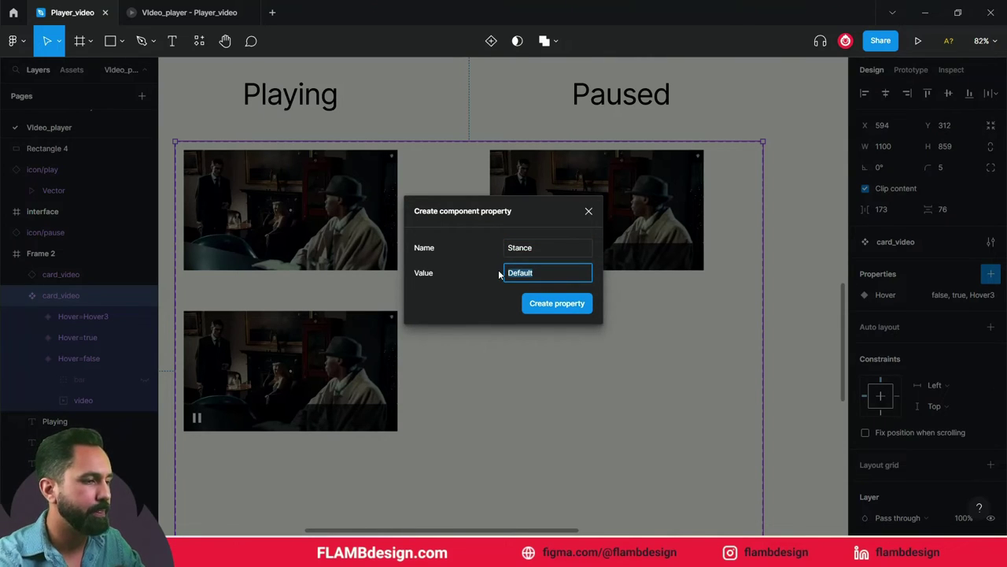
pyautogui.write('Pau')
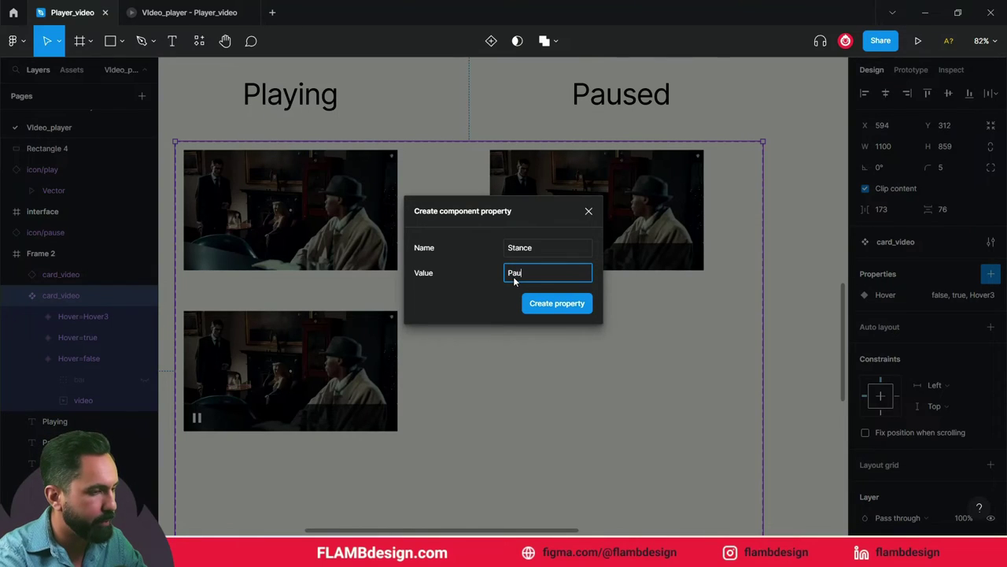
pyautogui.write('sed')
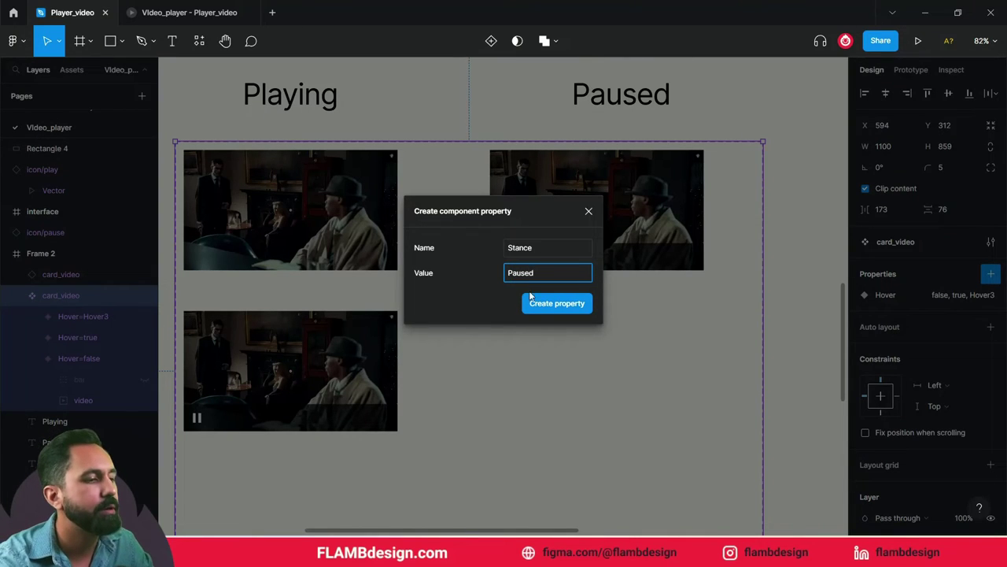
pyautogui.click(567, 309)
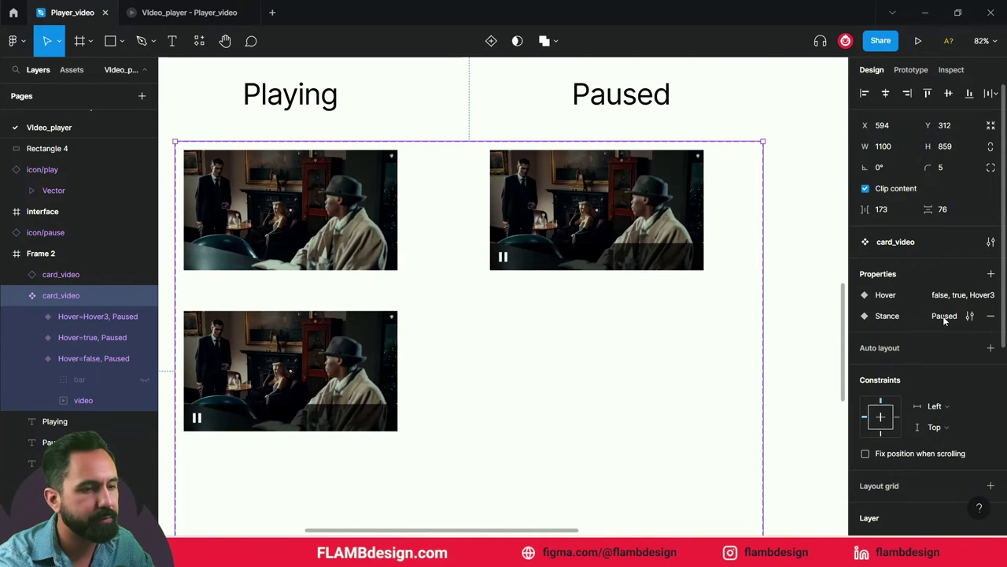
# Step: Set the top-right Paused variant's Hover value to false
pyautogui.click(616, 225)
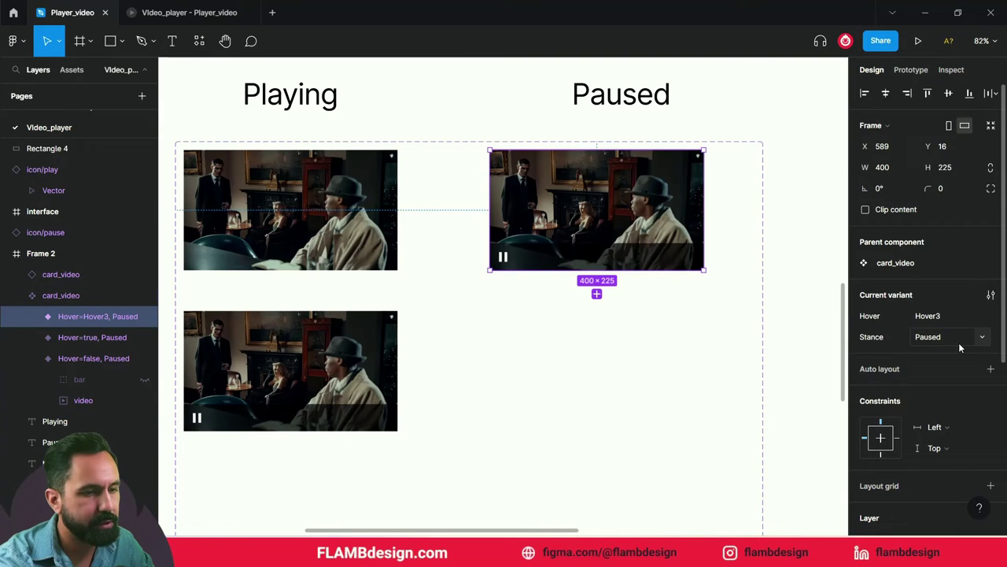
pyautogui.moveTo(982, 316)
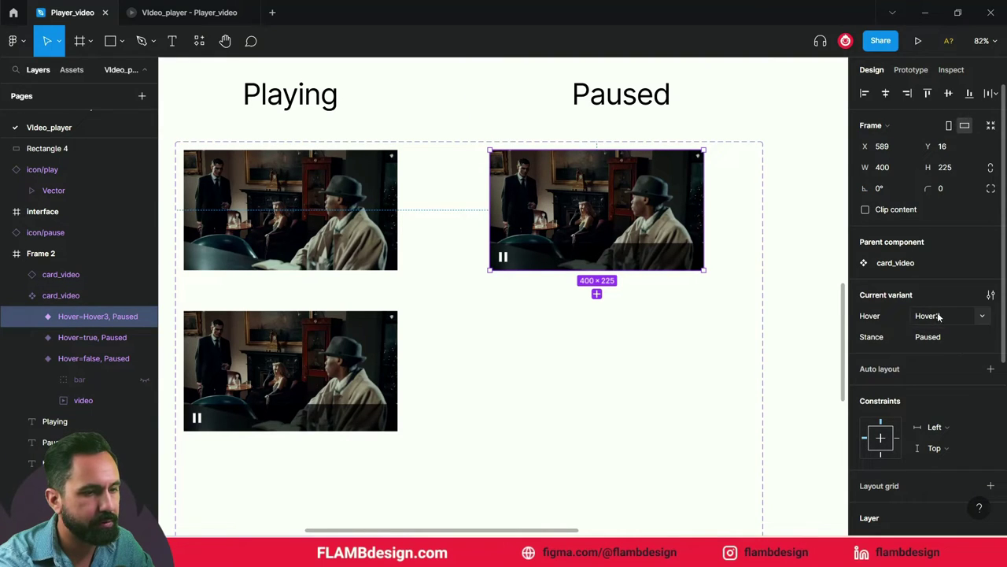
pyautogui.click(984, 317)
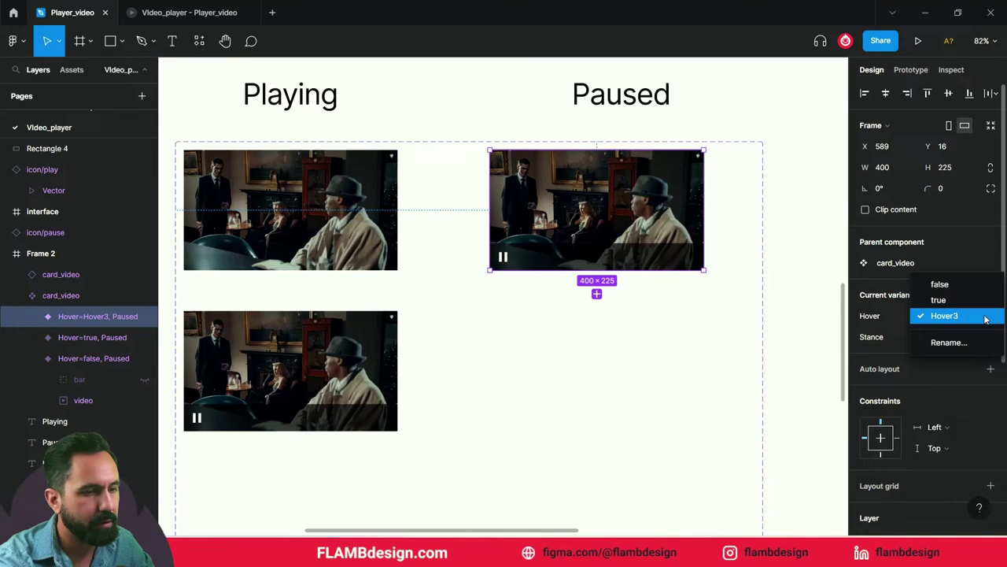
pyautogui.click(948, 285)
pyautogui.moveTo(396, 245); pyautogui.dragTo(595, 250)
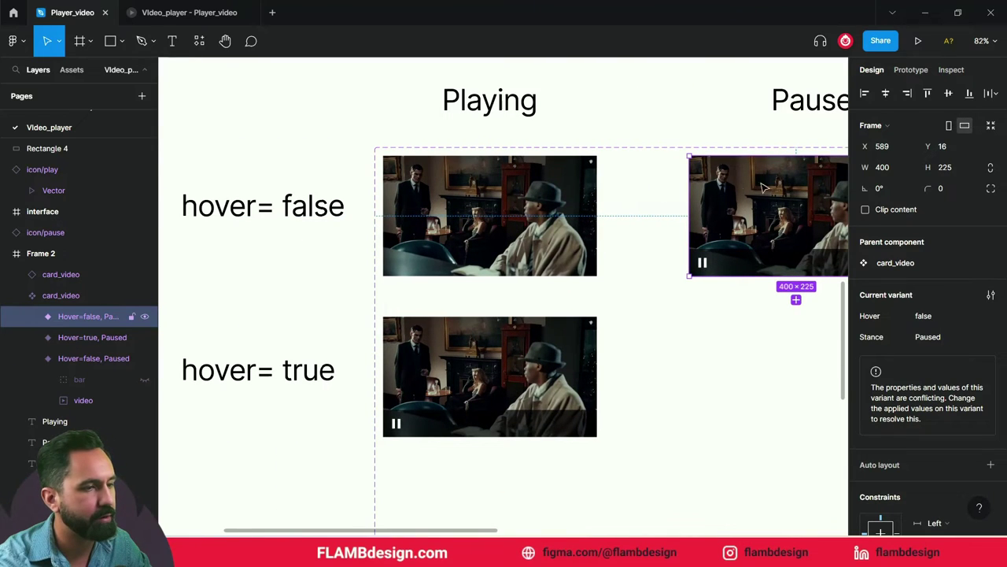
pyautogui.moveTo(783, 181); pyautogui.dragTo(574, 207)
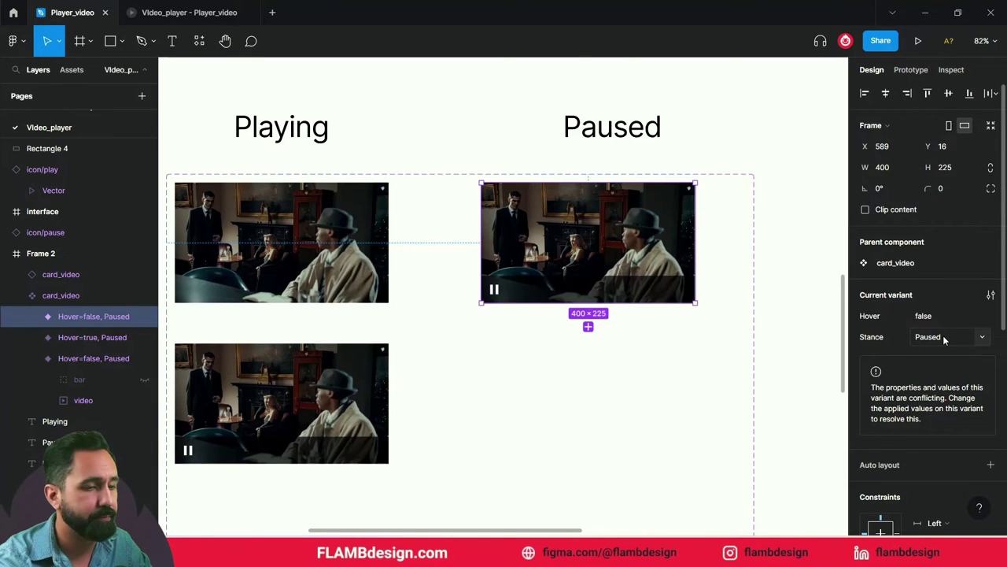
pyautogui.hscroll(-5, 647, 297)
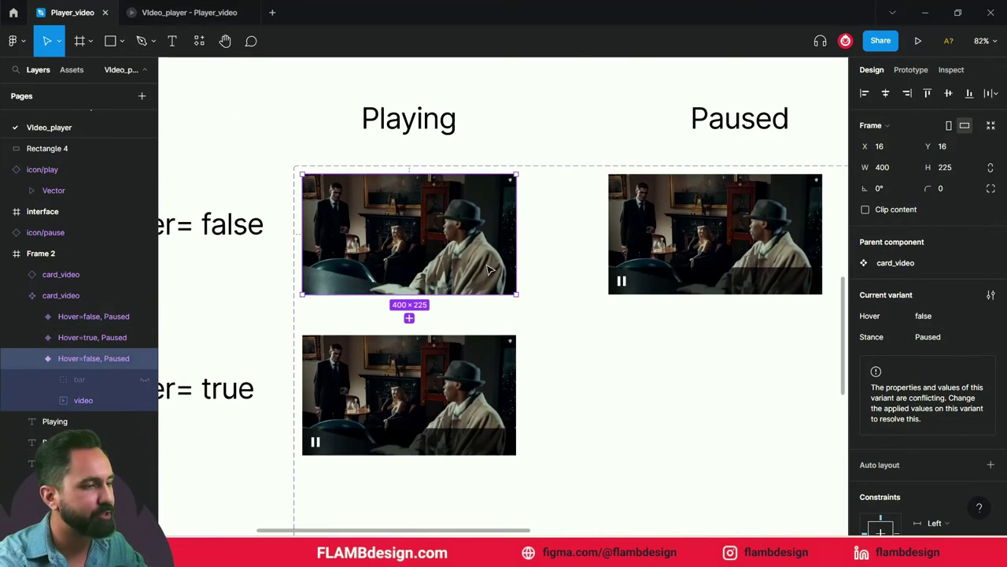
pyautogui.click(729, 271)
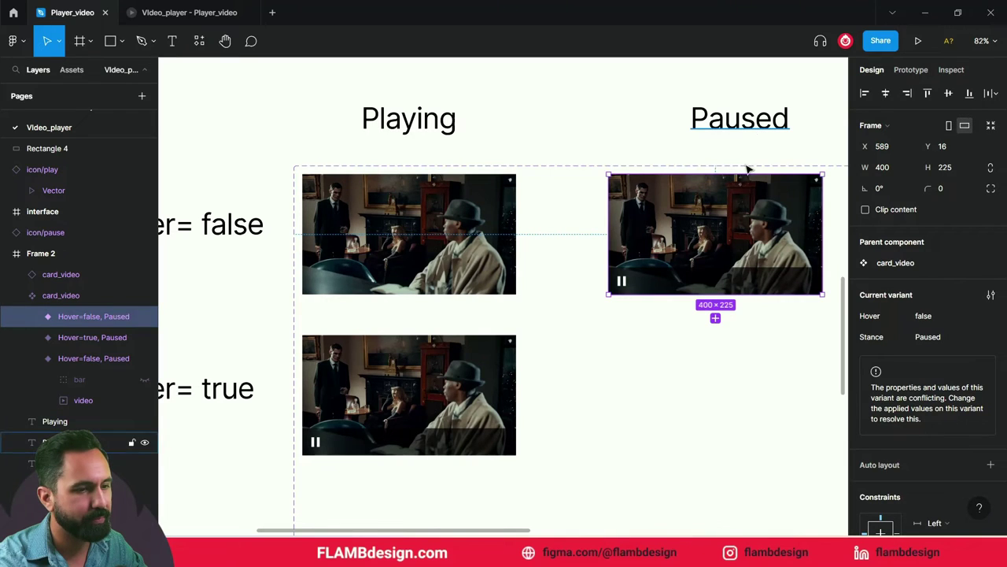
# Step: Give the top-left Playing card a new Stance value, 'Playing'
pyautogui.click(425, 251)
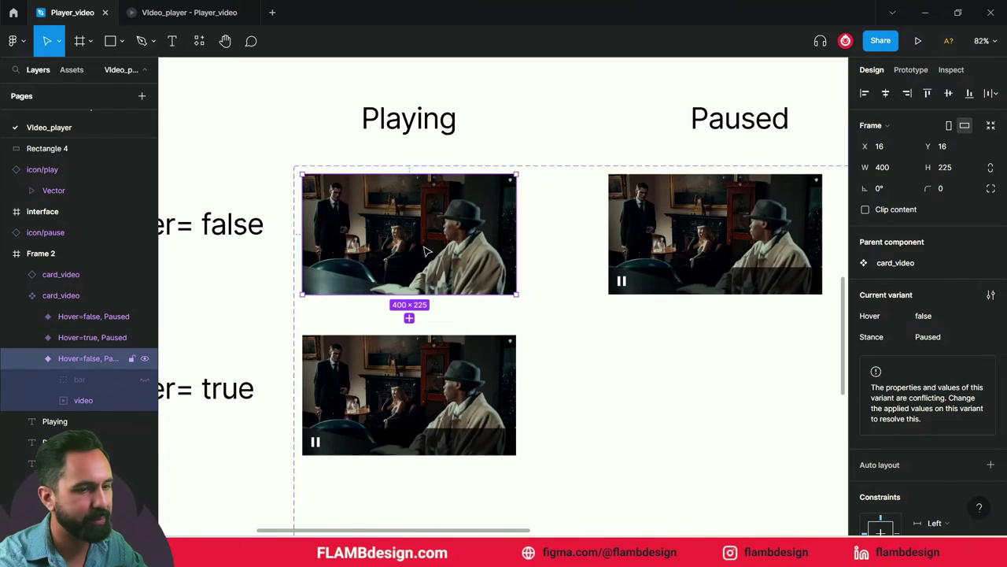
pyautogui.click(968, 337)
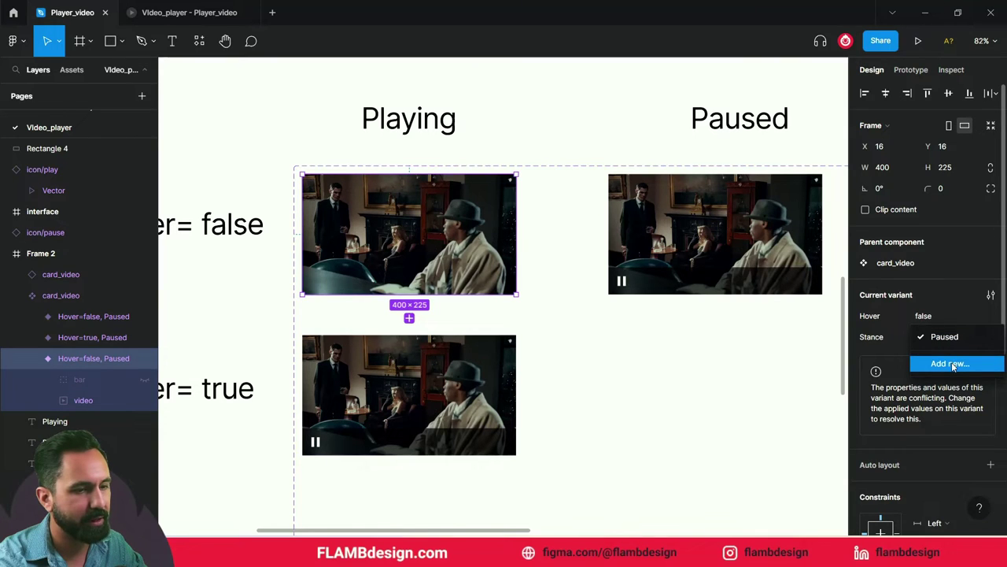
pyautogui.click(951, 364)
pyautogui.write('PLaying')
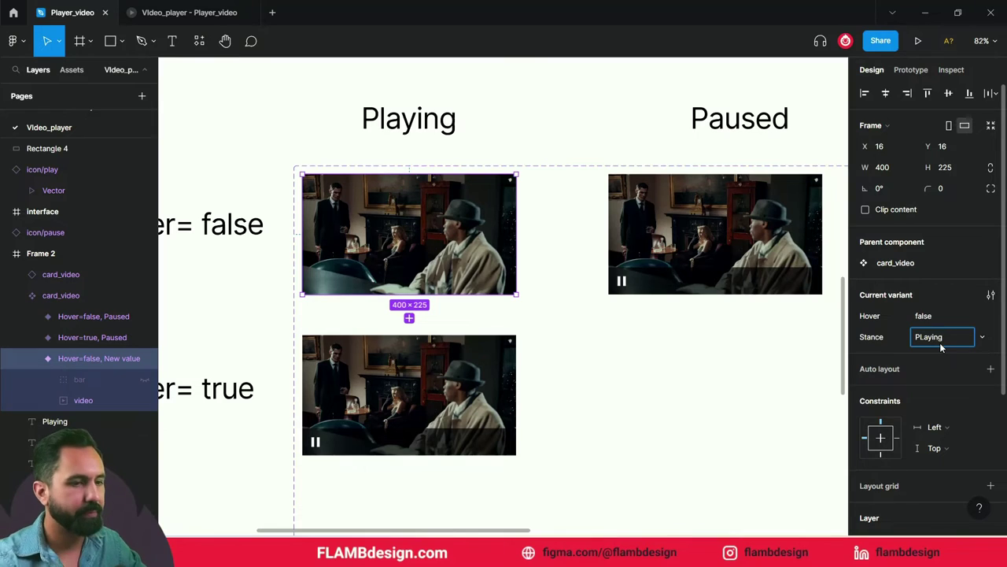
pyautogui.click(923, 339)
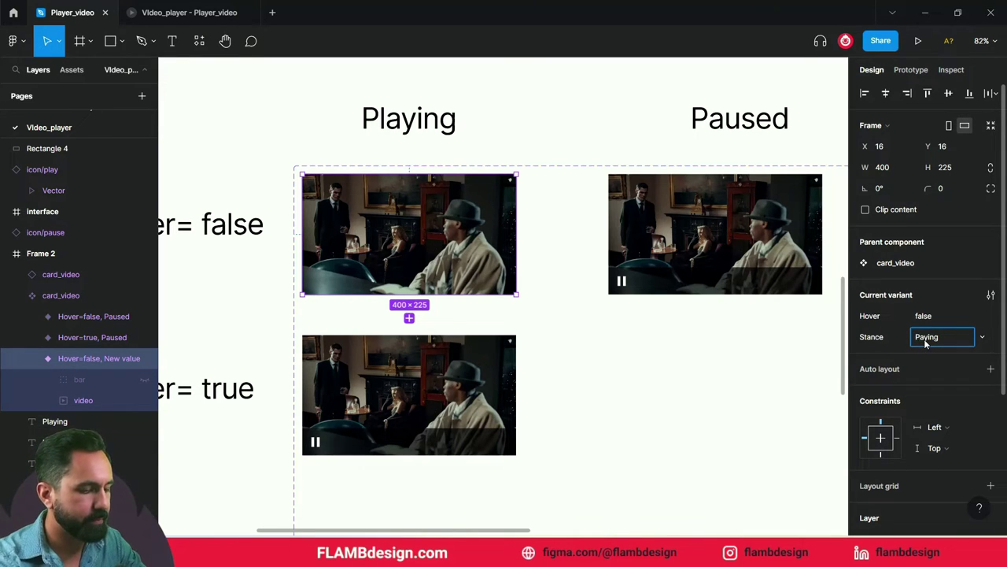
pyautogui.write('l')
pyautogui.press('Return')
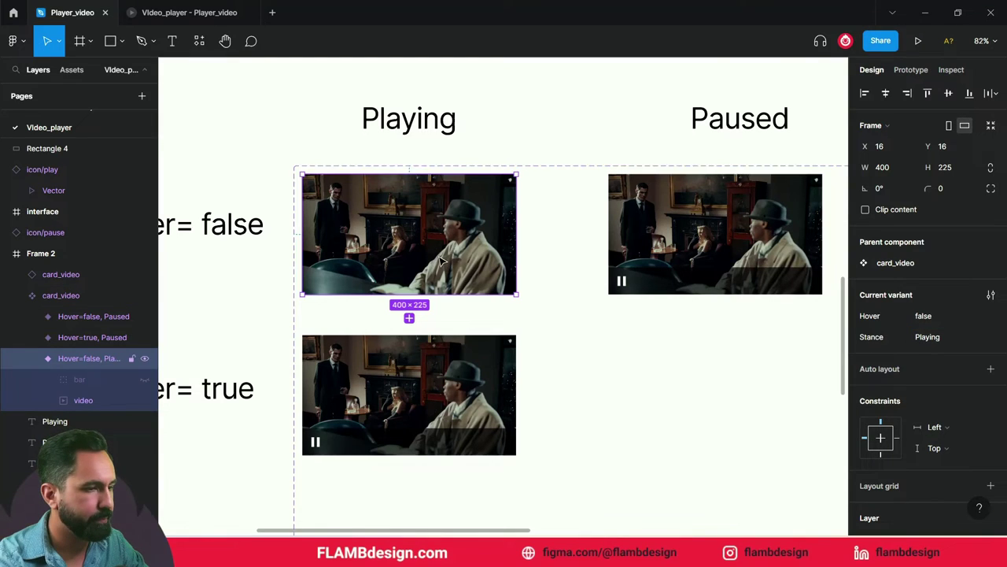
# Step: Set the lower-left Hover=true variant's Stance to Playing
pyautogui.click(429, 404)
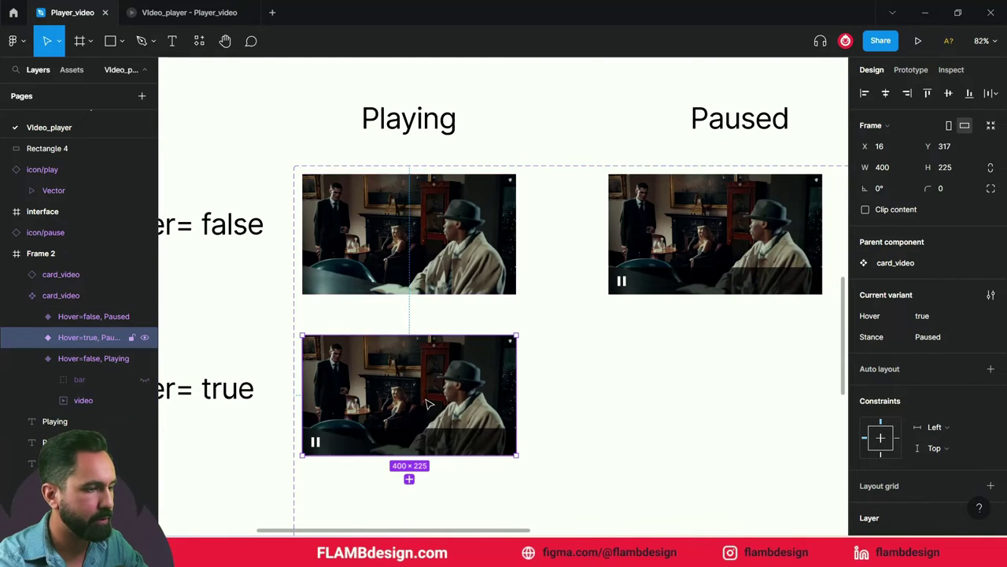
pyautogui.click(962, 336)
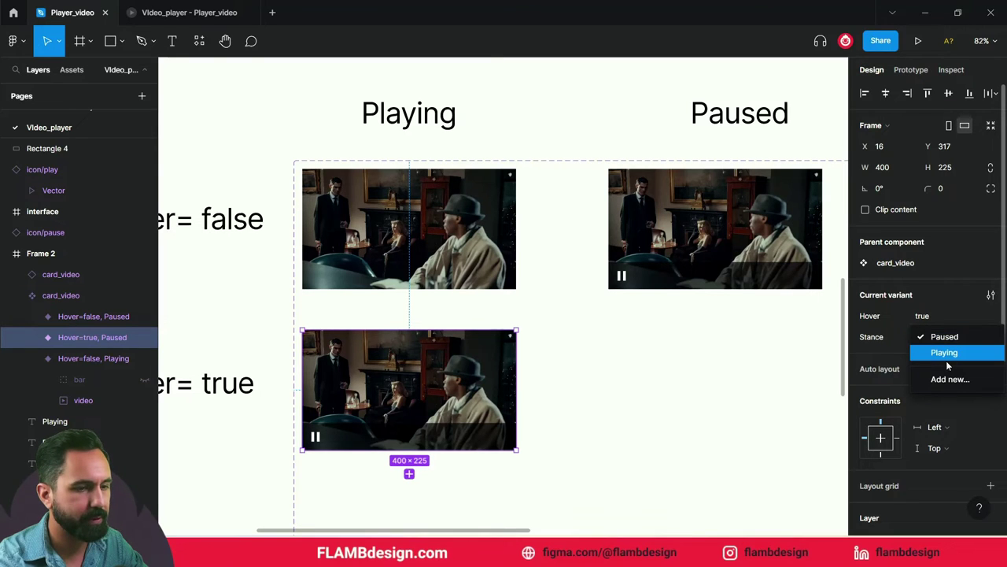
pyautogui.click(946, 359)
pyautogui.click(927, 315)
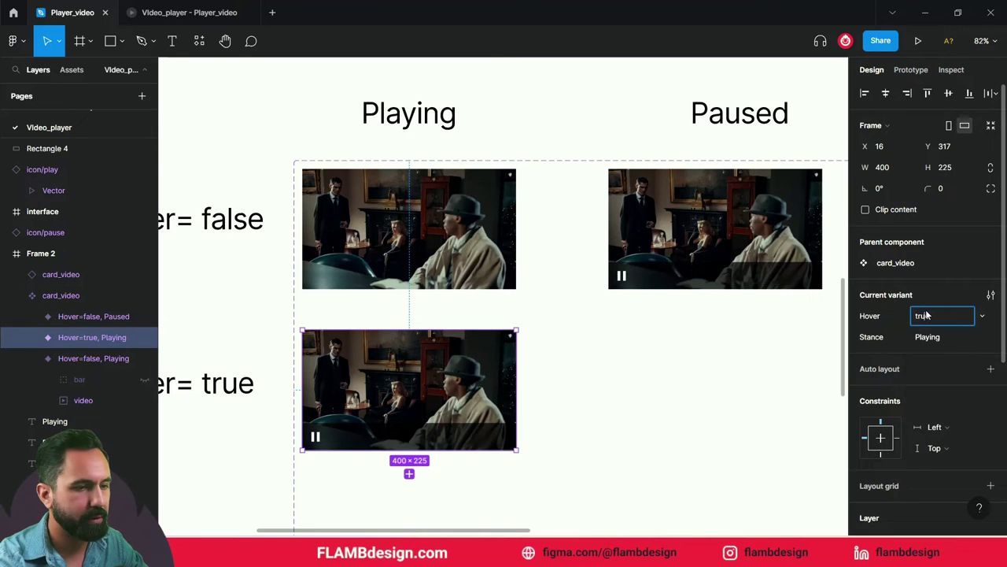
pyautogui.click(978, 315)
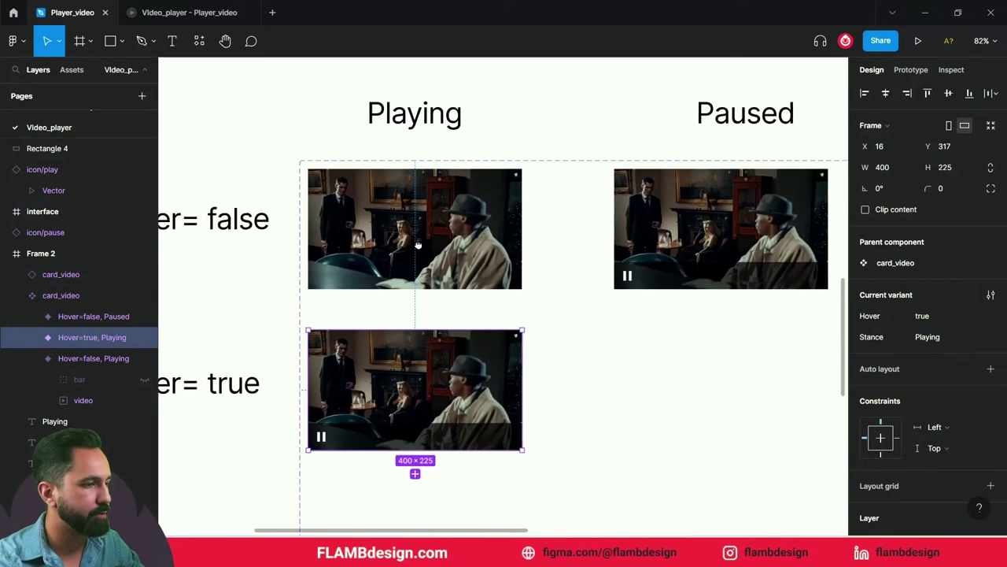
pyautogui.hscroll(-3, 472, 138)
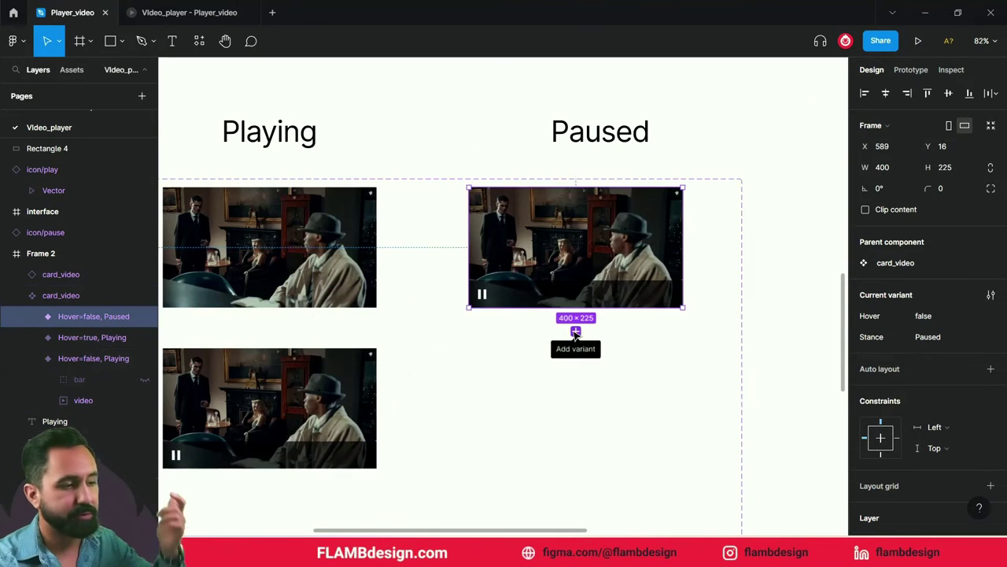
pyautogui.click(575, 332)
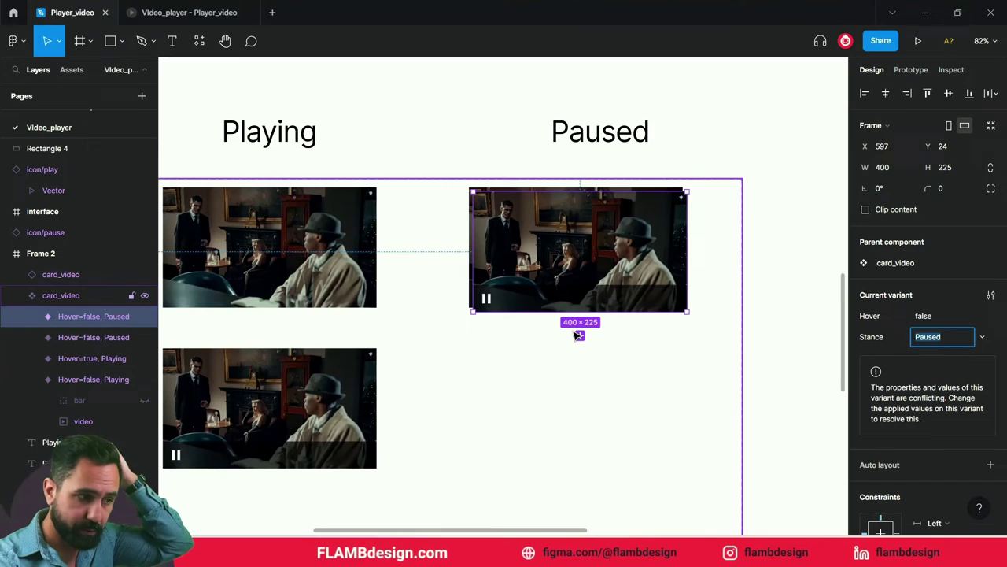
# Step: Duplicate the Paused variant below itself and set the copy to Hover true, Stance Paused
pyautogui.moveTo(579, 333); pyautogui.dragTo(599, 398)
pyautogui.scroll(-2, 596, 392)
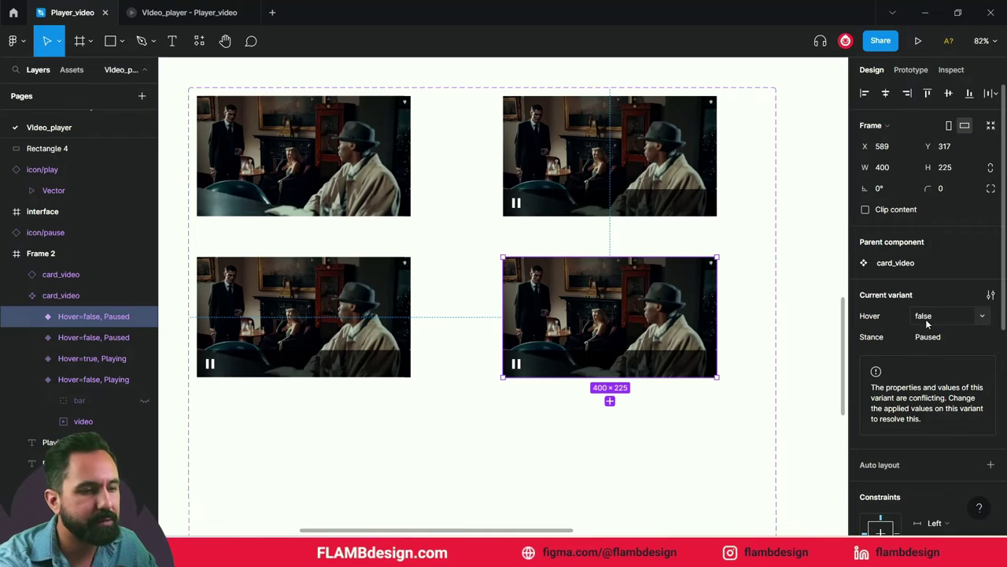
pyautogui.click(981, 318)
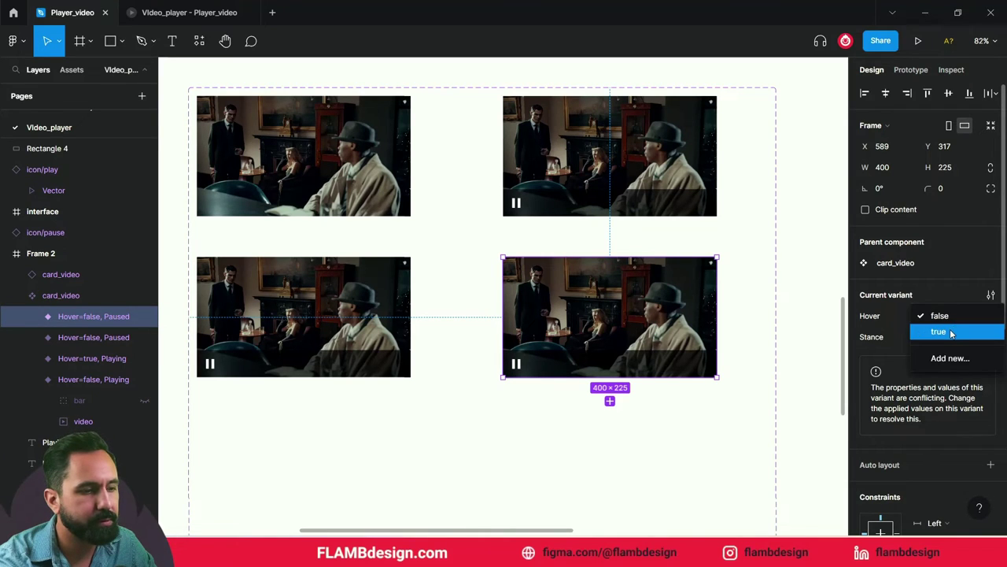
pyautogui.click(952, 334)
pyautogui.click(987, 337)
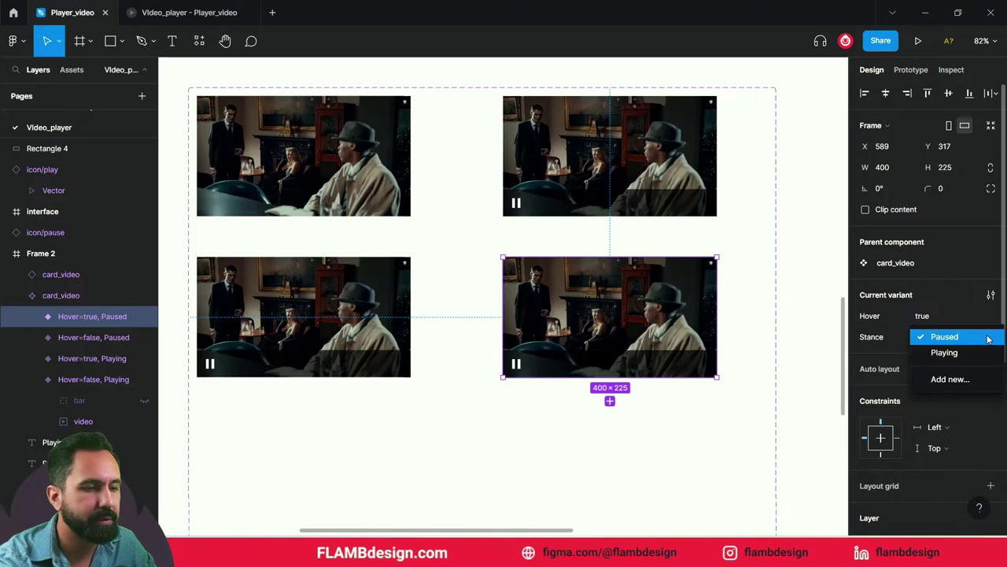
pyautogui.click(988, 336)
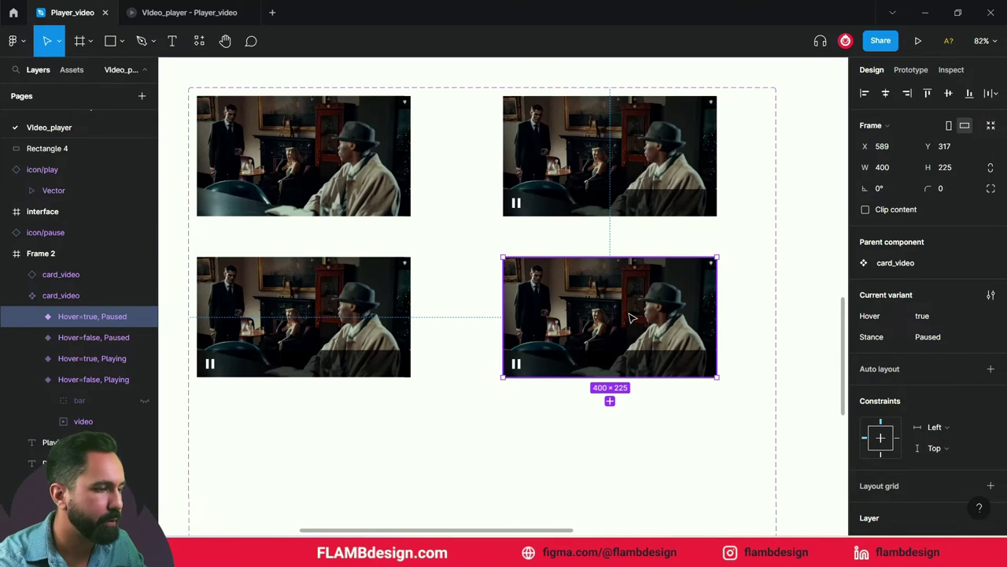
pyautogui.scroll(-3, 629, 317)
pyautogui.scroll(-2, 630, 317)
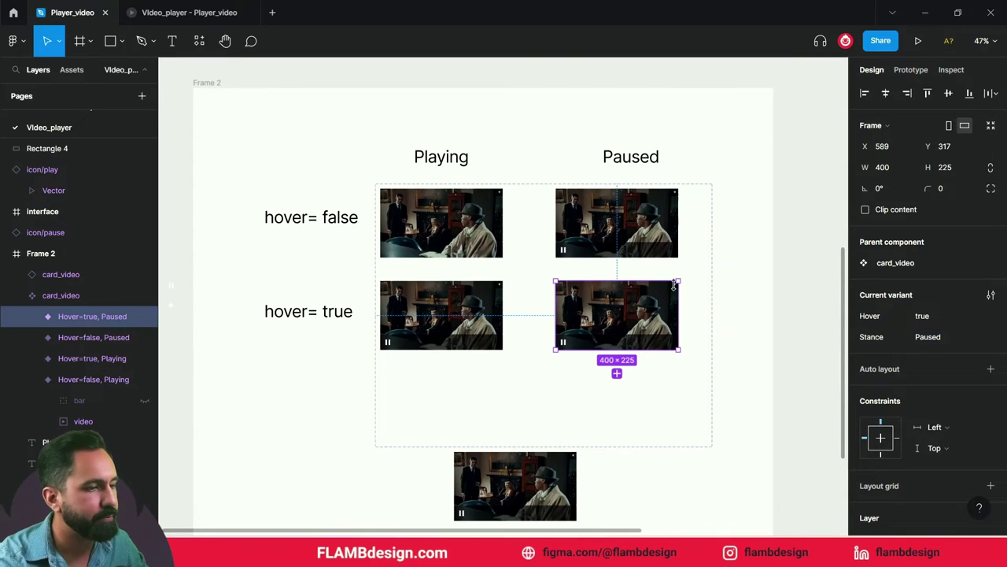
pyautogui.scroll(1, 673, 282)
pyautogui.scroll(2, 673, 282)
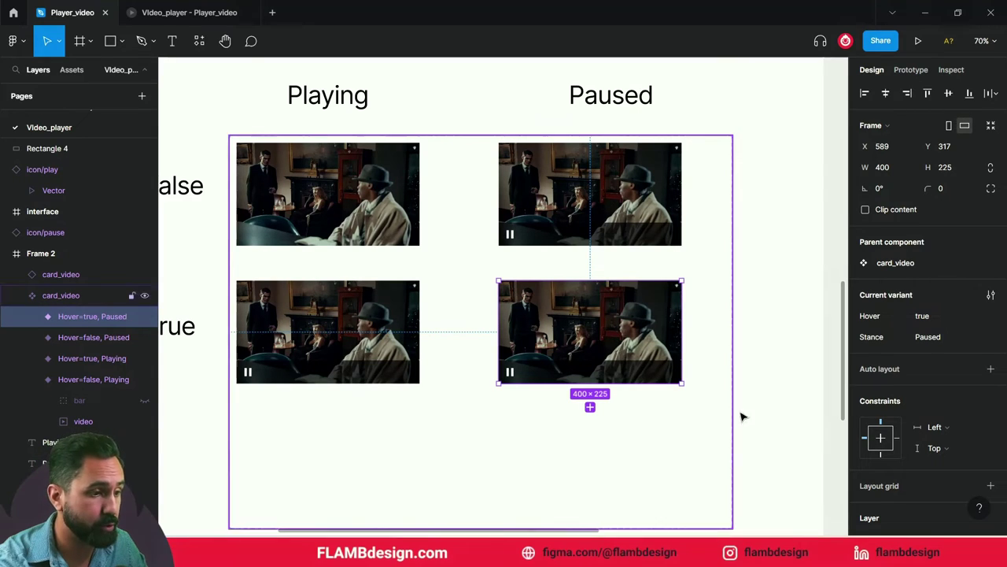
# Step: Stretch the dark bar over the whole Hover=false, Paused card and delete its pause icon
pyautogui.click(596, 232)
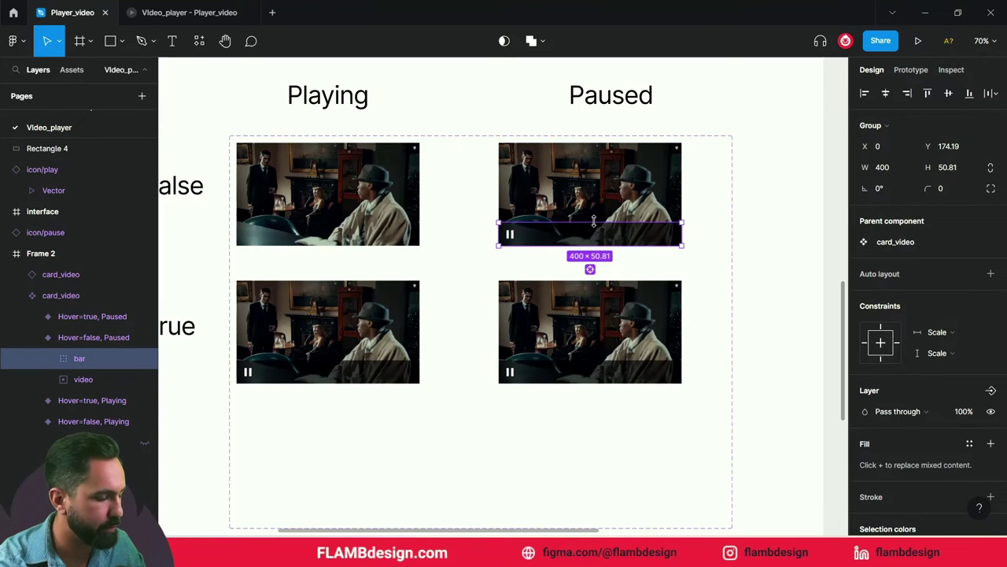
pyautogui.moveTo(594, 222); pyautogui.dragTo(598, 143)
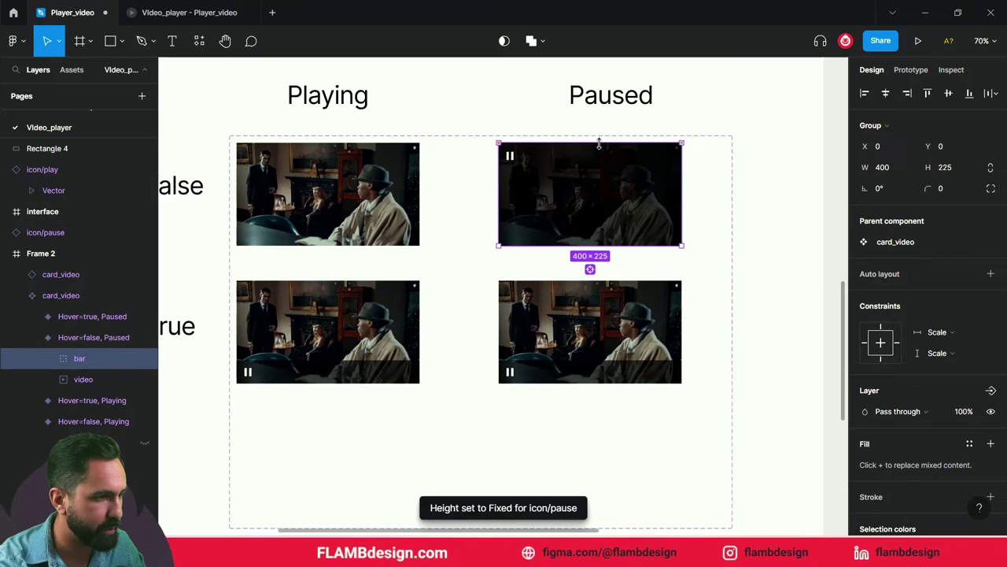
pyautogui.doubleClick(515, 158)
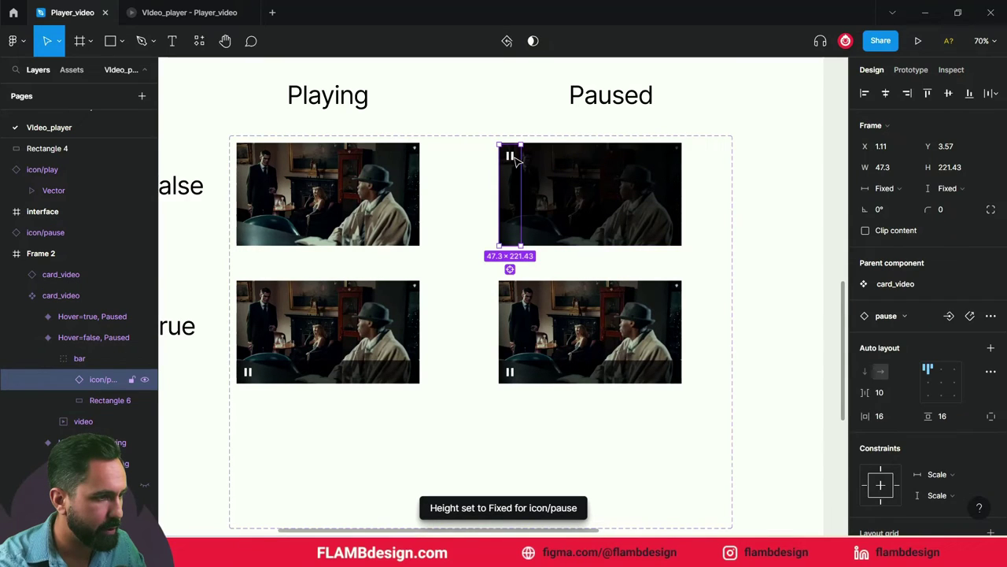
pyautogui.moveTo(510, 144)
pyautogui.mouseDown()
pyautogui.moveTo(515, 227)
pyautogui.moveTo(600, 200)
pyautogui.moveTo(590, 203)
pyautogui.mouseUp()
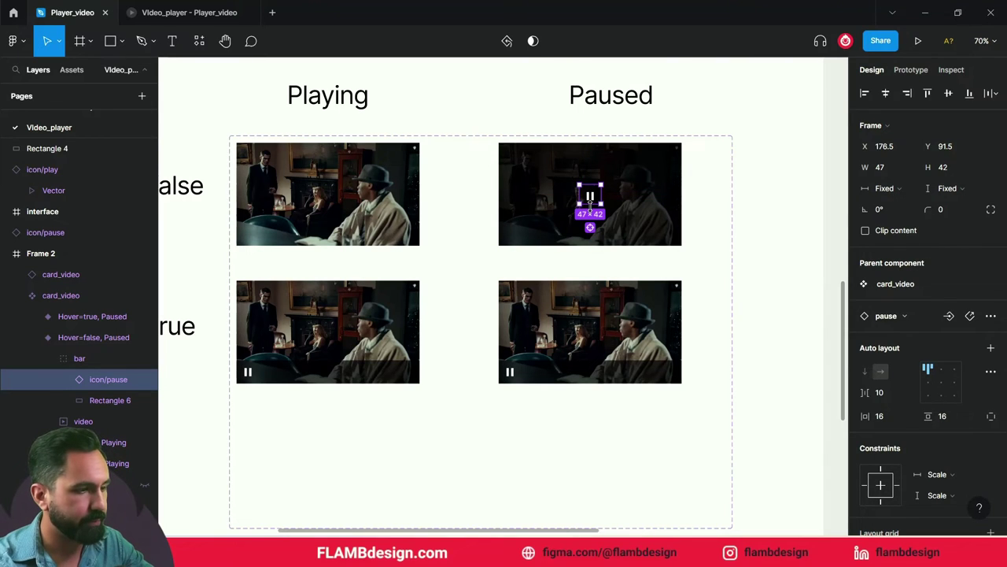
pyautogui.press('Delete')
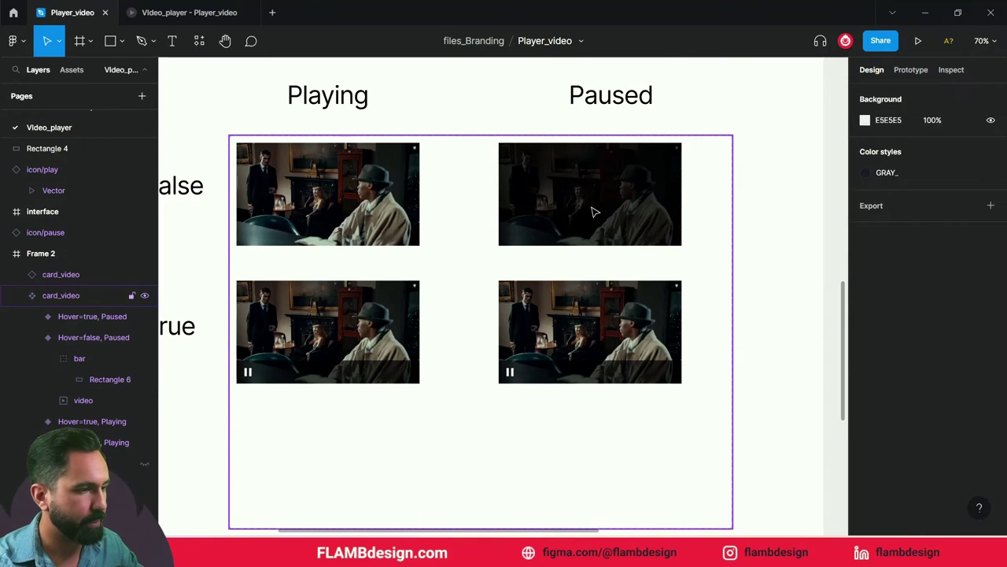
# Step: Find and select the standalone play icon component
pyautogui.moveTo(532, 219); pyautogui.dragTo(724, 200)
pyautogui.moveTo(238, 267)
pyautogui.mouseDown()
pyautogui.moveTo(533, 288)
pyautogui.moveTo(641, 279)
pyautogui.mouseUp()
pyautogui.click(524, 281)
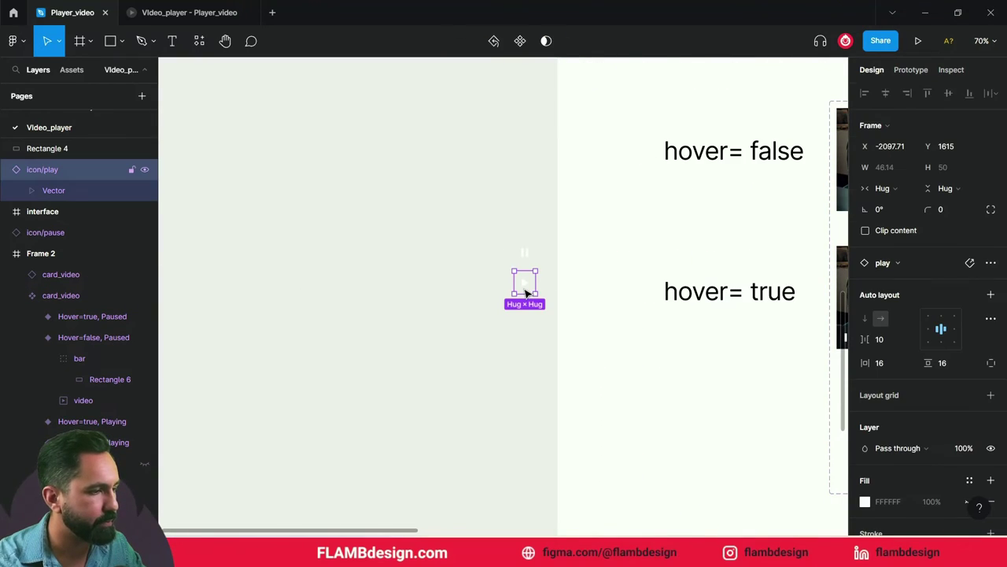
# Step: Replace the pause icon in the Hover=true, Paused card's bar with the copied play icon
pyautogui.scroll(3, 524, 289)
pyautogui.scroll(3, 524, 289)
pyautogui.scroll(3, 525, 289)
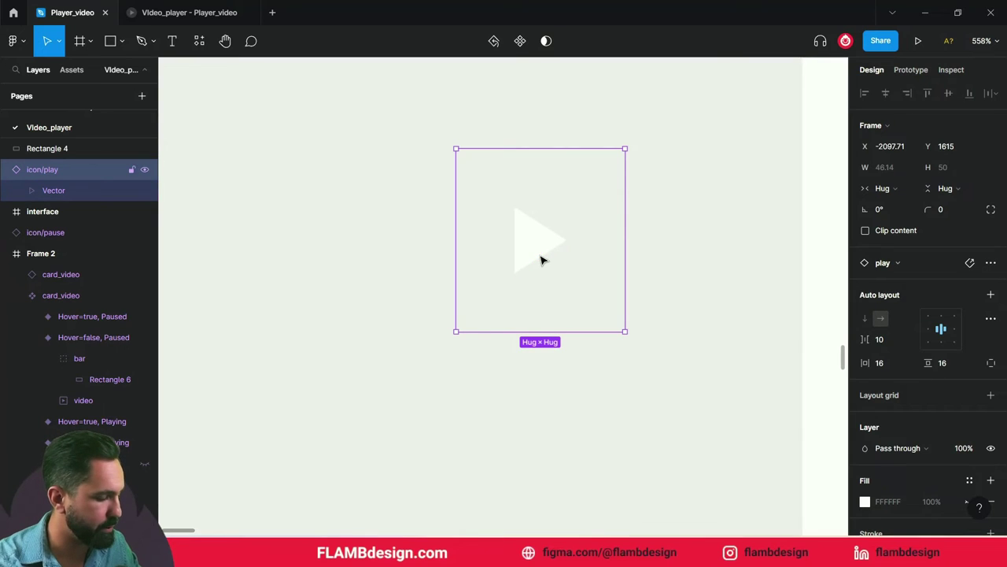
pyautogui.scroll(-3, 541, 260)
pyautogui.scroll(-3, 541, 260)
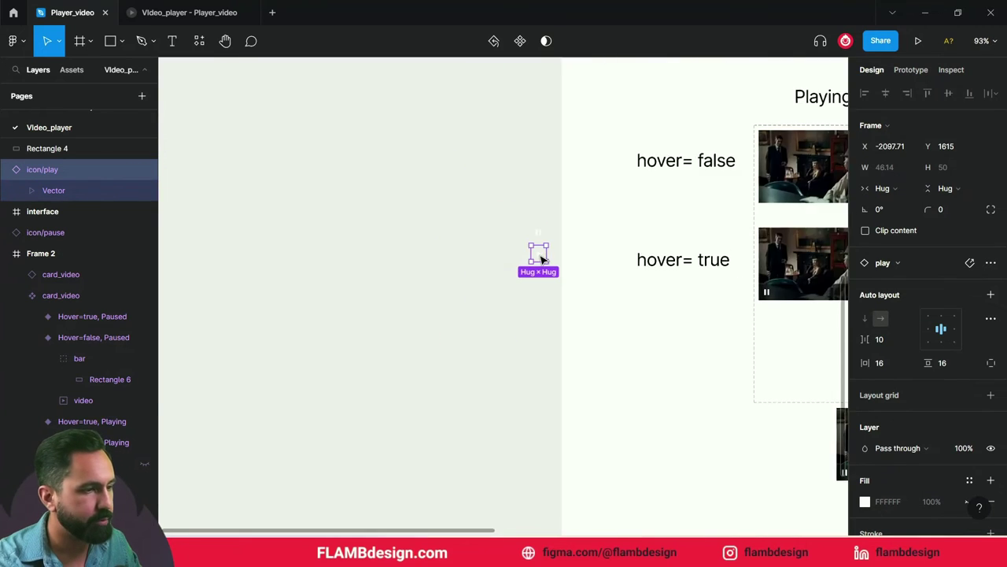
pyautogui.scroll(-2, 541, 260)
pyautogui.scroll(-2, 580, 220)
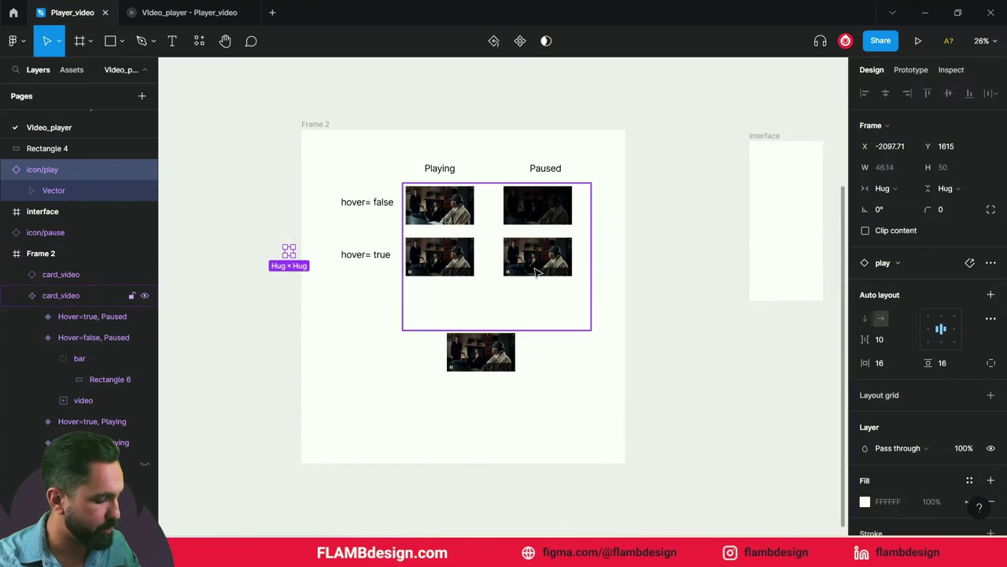
pyautogui.scroll(3, 536, 267)
pyautogui.scroll(5, 536, 267)
pyautogui.click(340, 303)
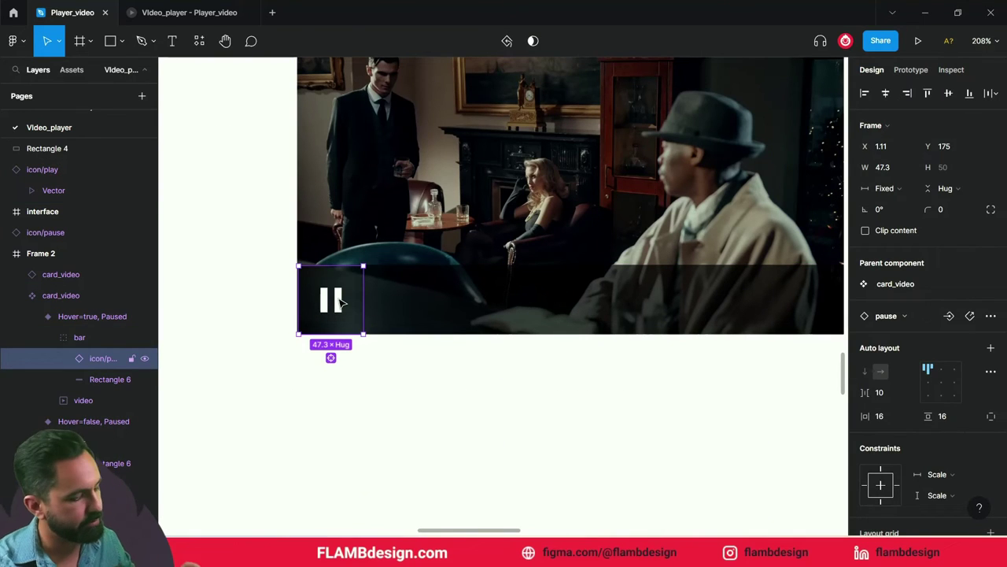
pyautogui.press('alt')
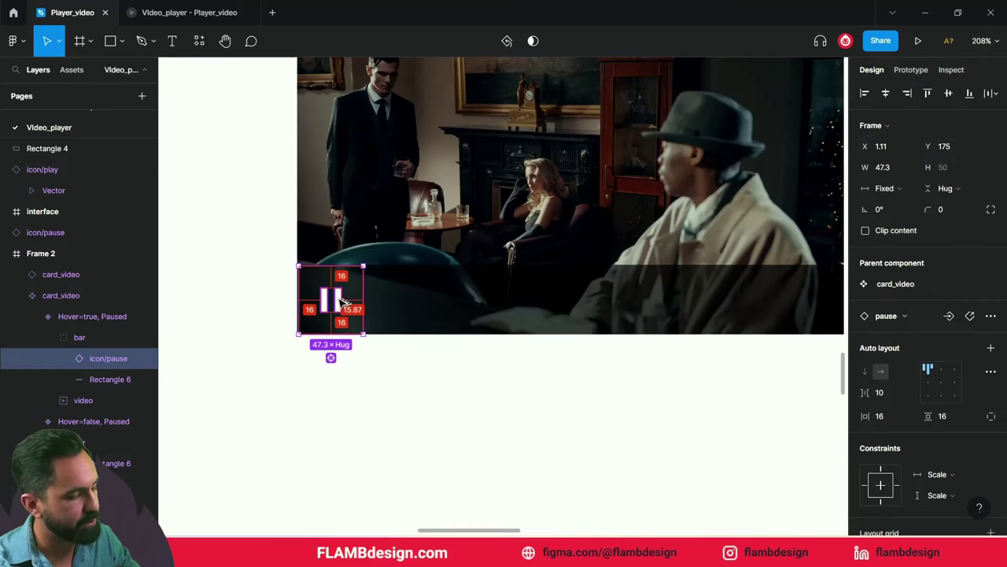
pyautogui.hotkey('ctrl', 'shift', 'r')
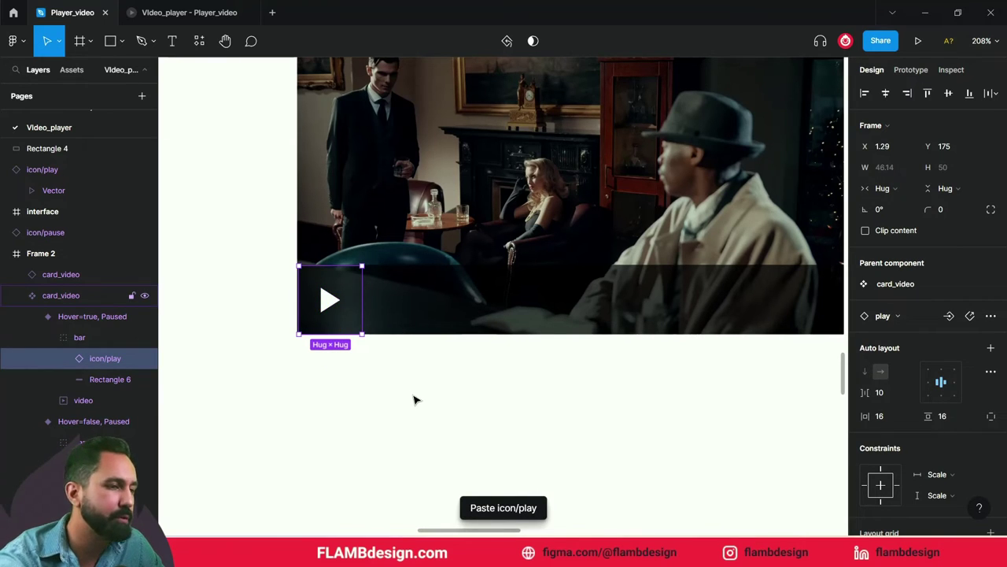
# Step: Select up to the whole card_video component set
pyautogui.press('Escape')
pyautogui.press('Escape')
pyautogui.press('Escape')
pyautogui.hotkey('shift', '2')
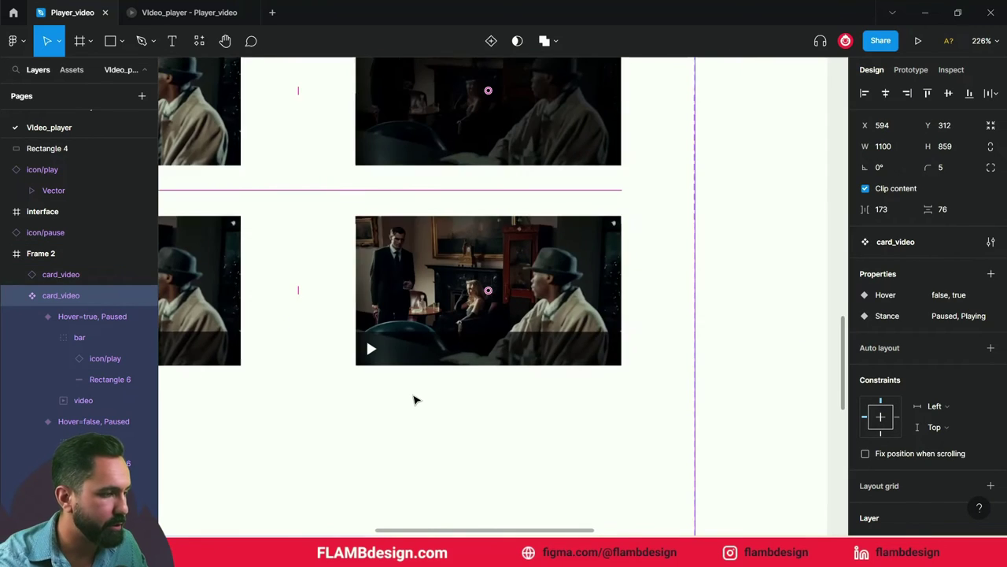
pyautogui.scroll(-3, 450, 356)
pyautogui.scroll(3, 449, 356)
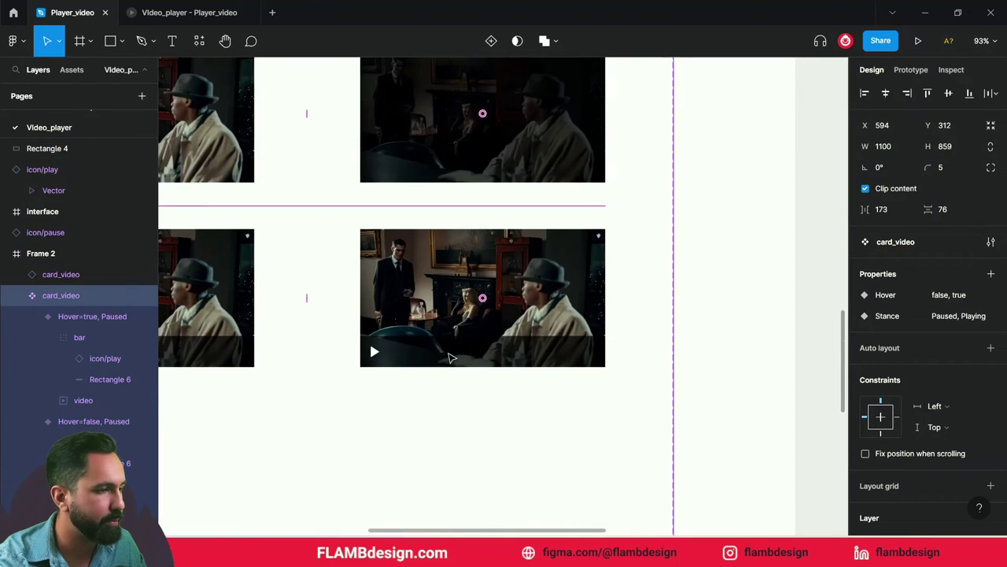
pyautogui.hscroll(-3, 472, 347)
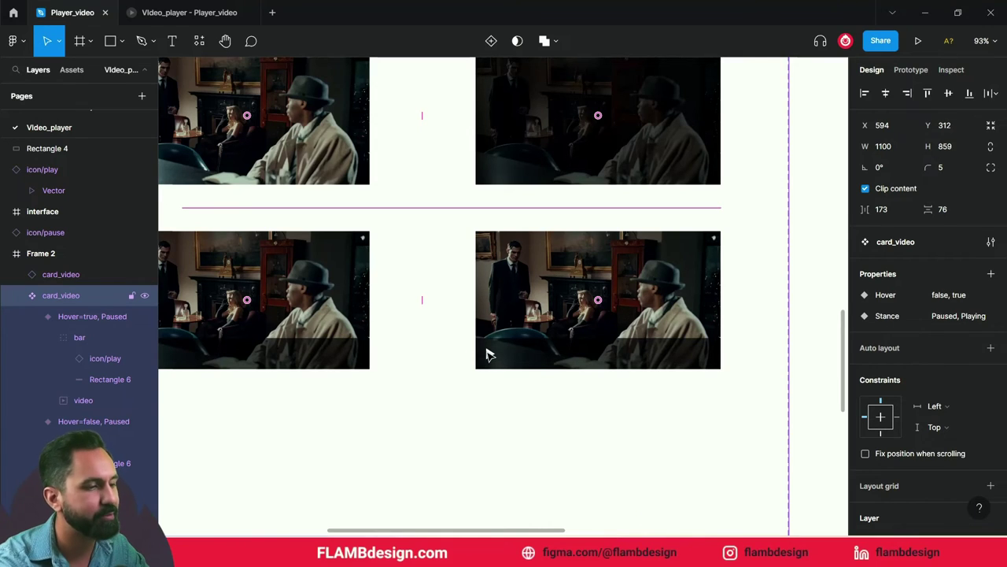
pyautogui.scroll(1, 495, 360)
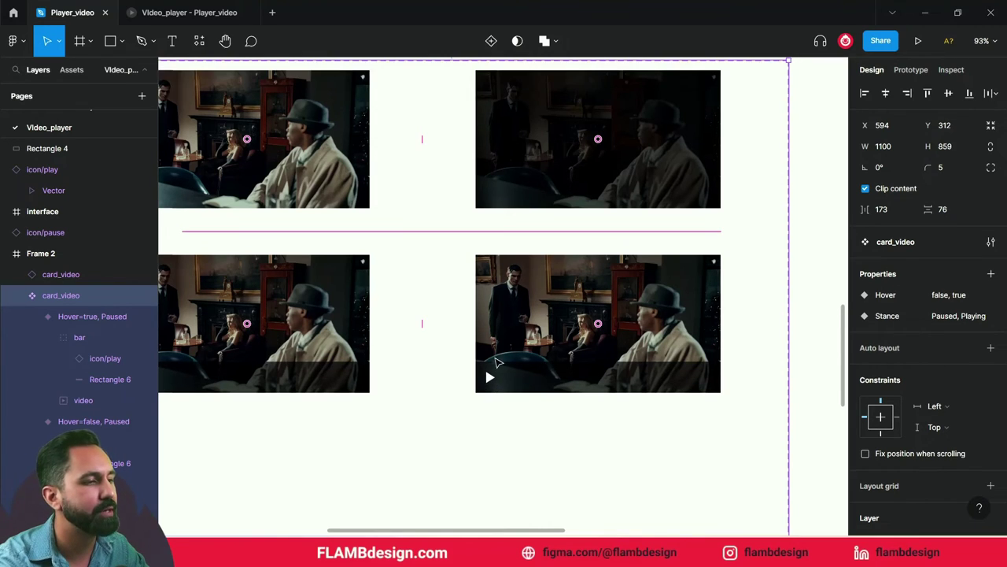
# Step: Paste the play icon from the hovered Paused card's bar into the top Paused card
pyautogui.doubleClick(486, 379)
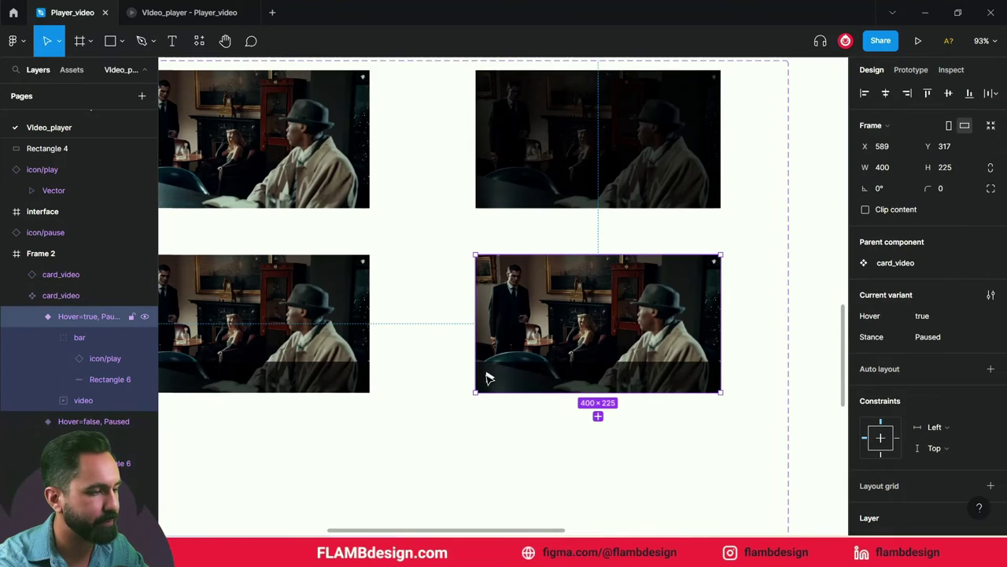
pyautogui.doubleClick(486, 380)
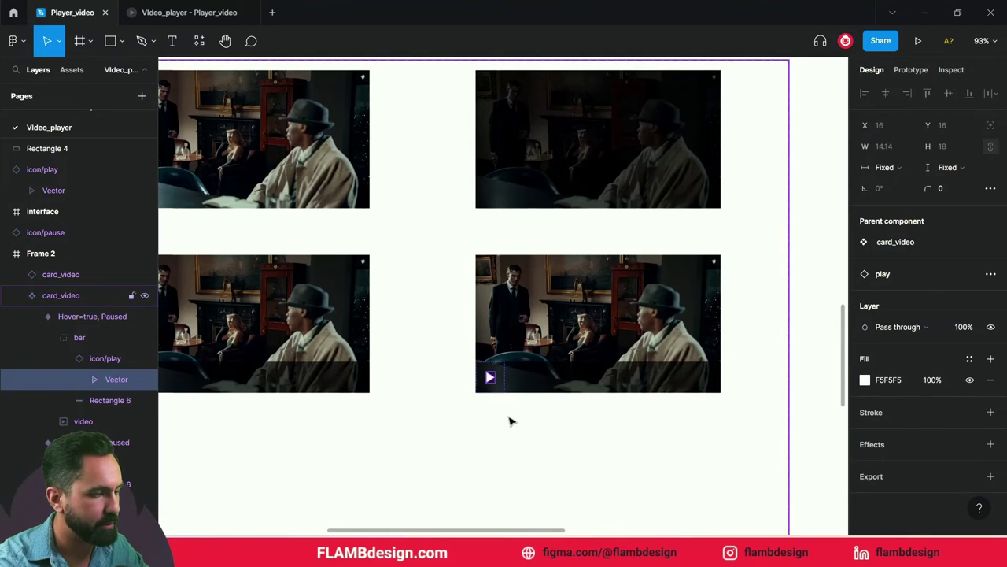
pyautogui.click(485, 376)
pyautogui.doubleClick(485, 375)
pyautogui.doubleClick(487, 378)
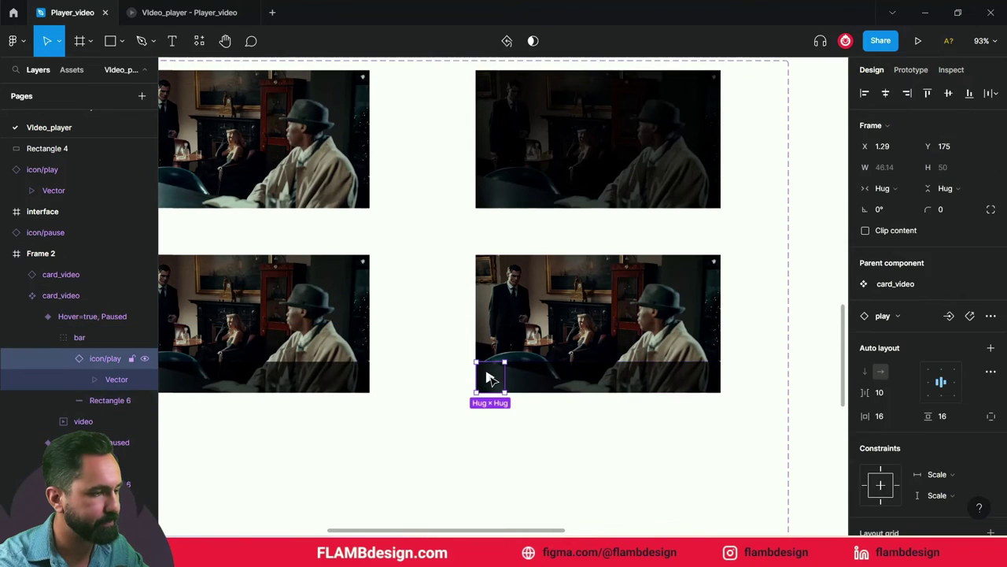
pyautogui.scroll(3, 497, 366)
pyautogui.click(563, 278)
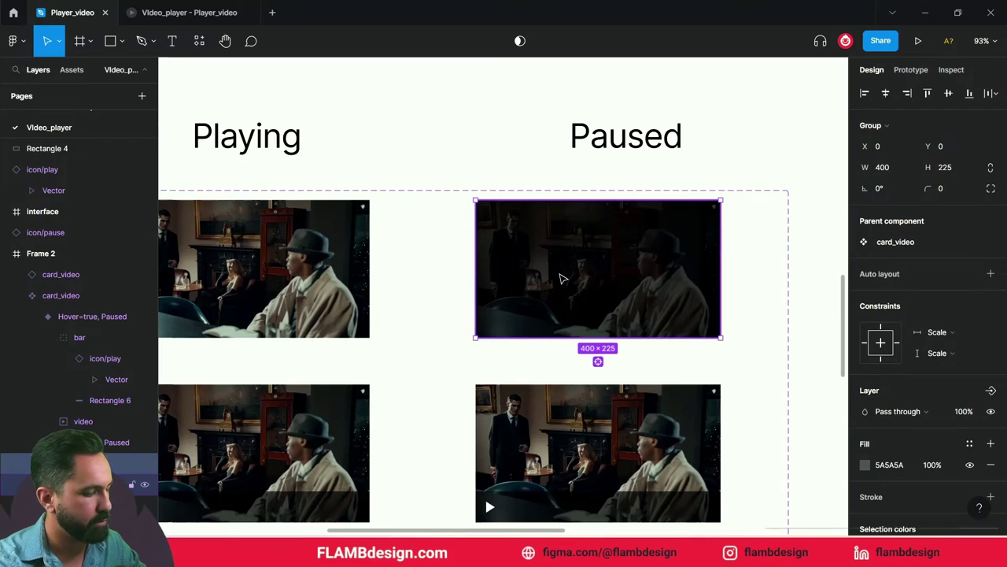
pyautogui.hotkey('ctrl', 'v')
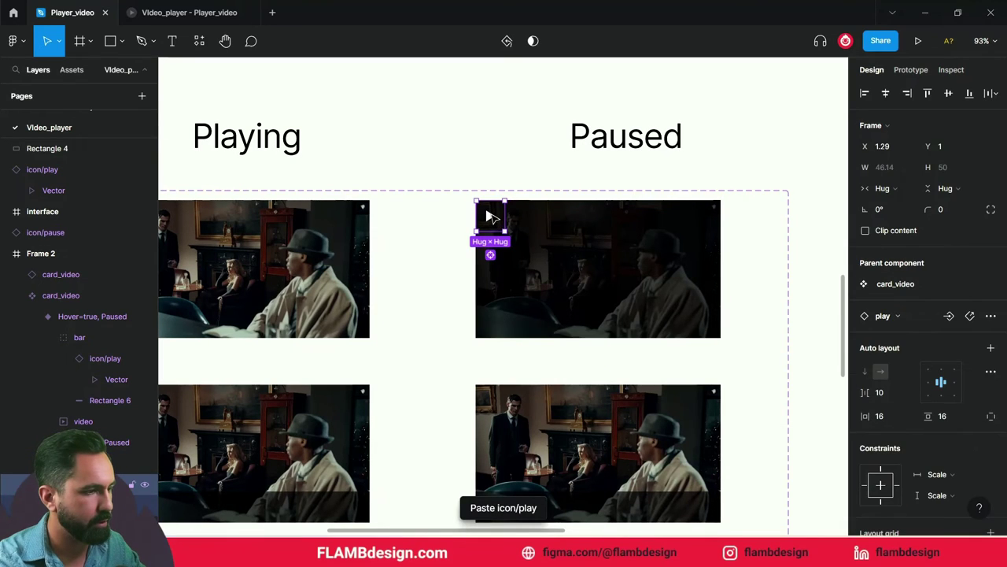
# Step: Centre the play icon on the card and scale it up to about 166×179
pyautogui.moveTo(492, 218); pyautogui.dragTo(599, 271)
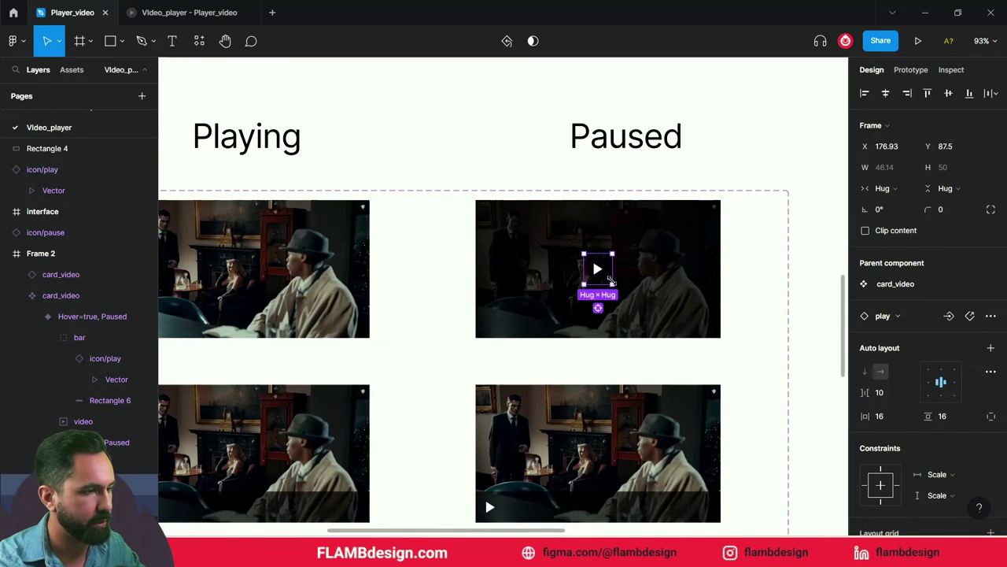
pyautogui.moveTo(612, 284); pyautogui.dragTo(621, 292)
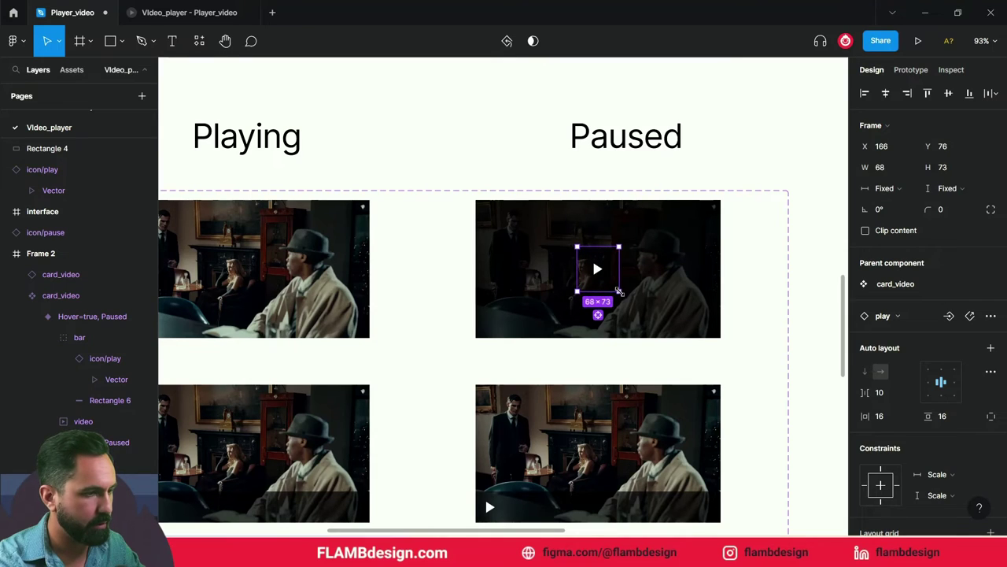
pyautogui.hotkey('ctrl', 'z')
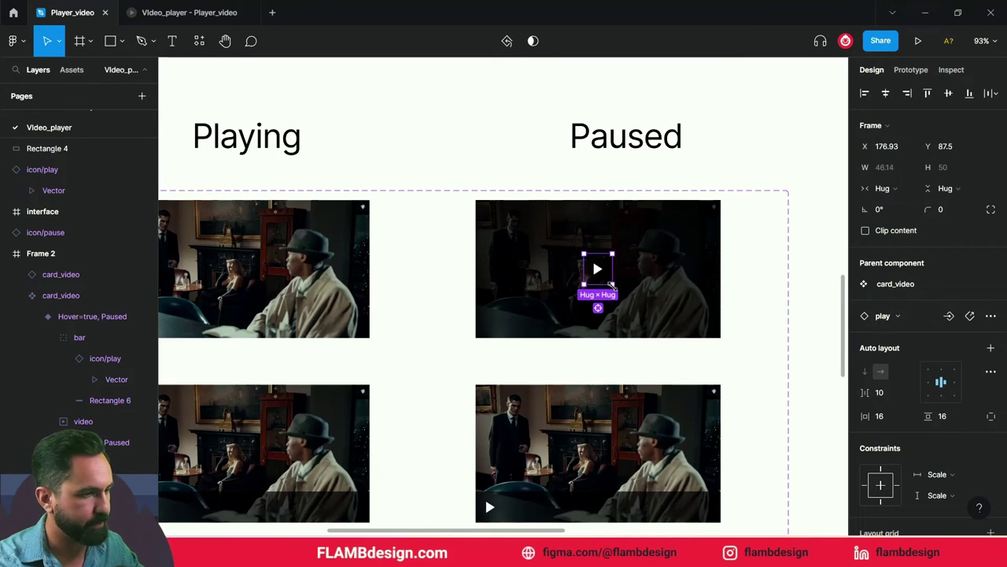
pyautogui.press('k')
pyautogui.moveTo(612, 283); pyautogui.dragTo(647, 321)
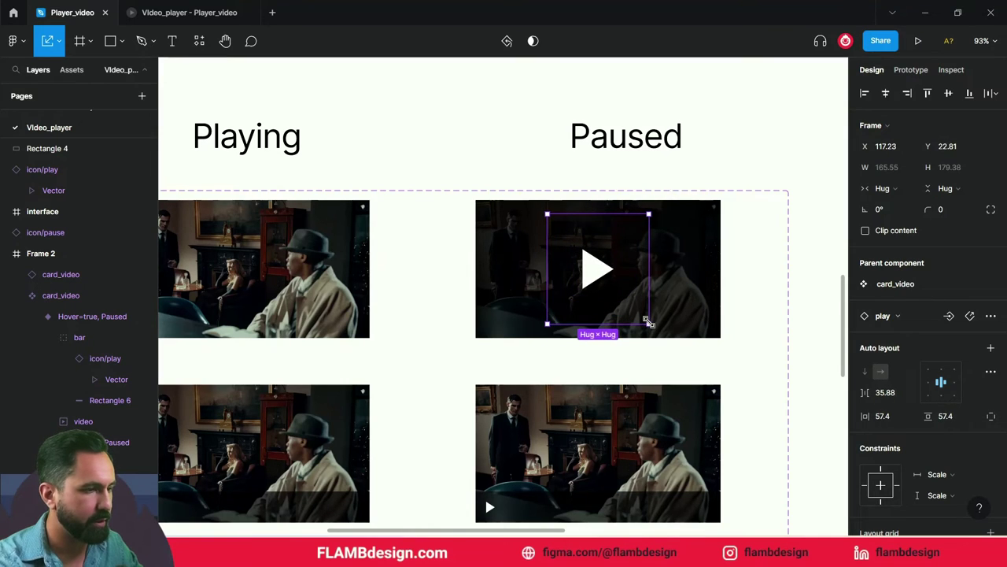
pyautogui.click(742, 180)
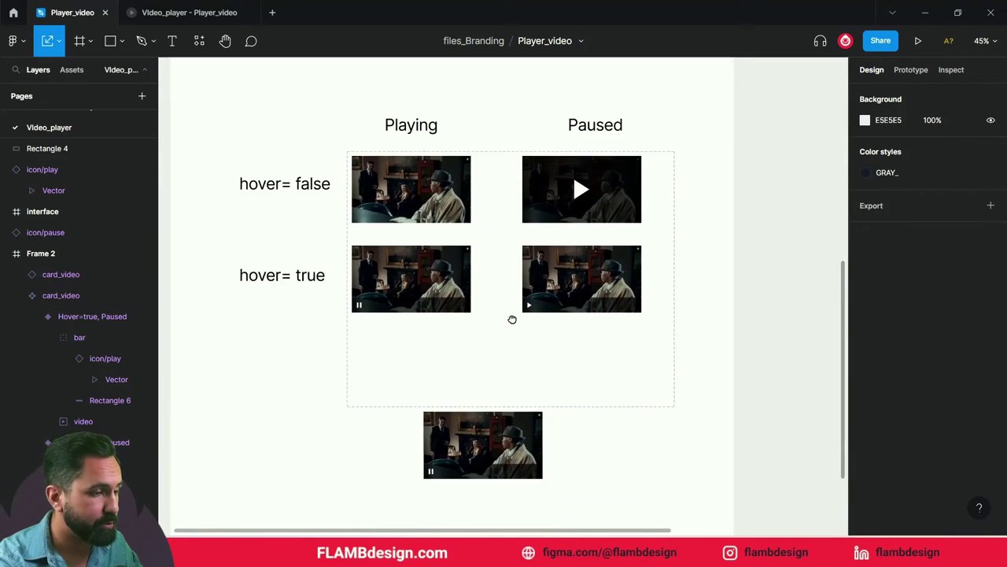
# Step: Test the instance's Hover toggle and set its Stance to Paused, ending with Hover on
pyautogui.scroll(-3, 511, 318)
pyautogui.click(513, 372)
pyautogui.keyDown('ctrl'); pyautogui.scroll(5, 512, 368); pyautogui.keyUp('ctrl')
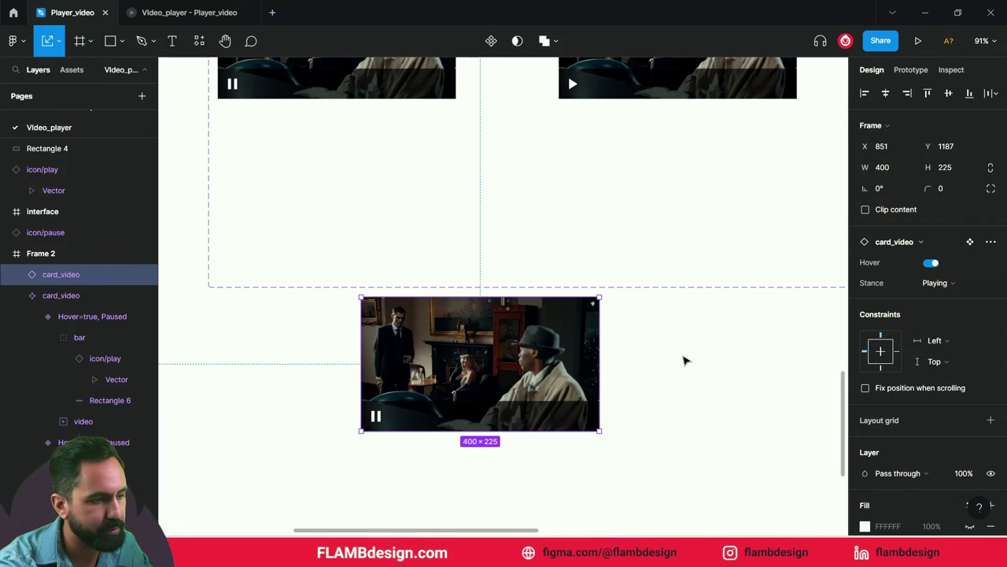
pyautogui.click(931, 264)
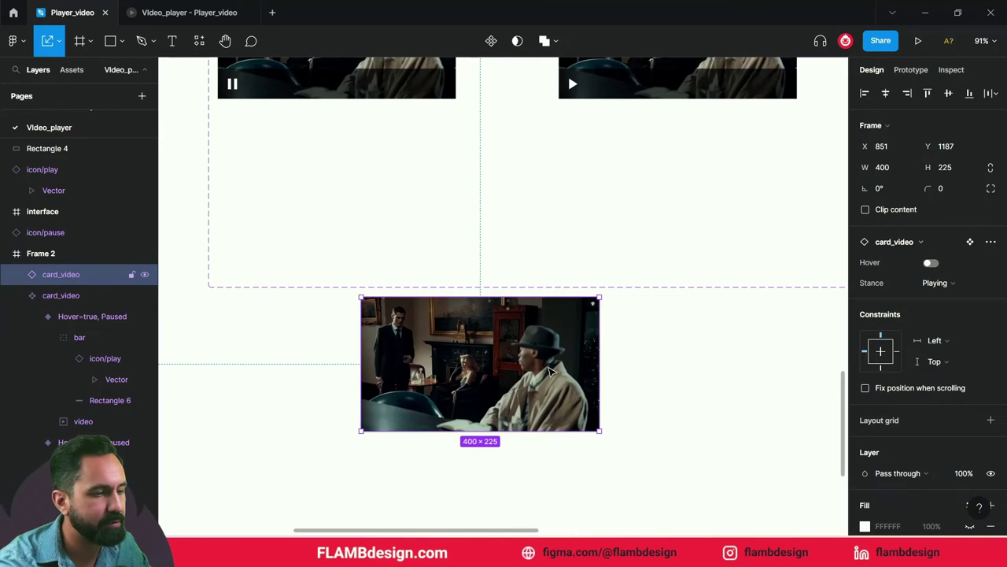
pyautogui.click(931, 263)
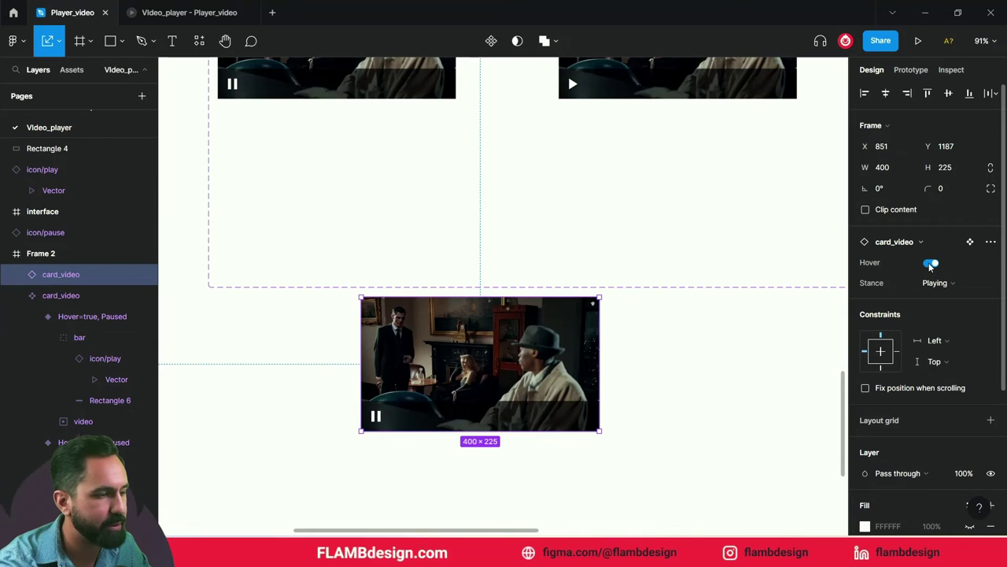
pyautogui.click(936, 283)
pyautogui.click(953, 267)
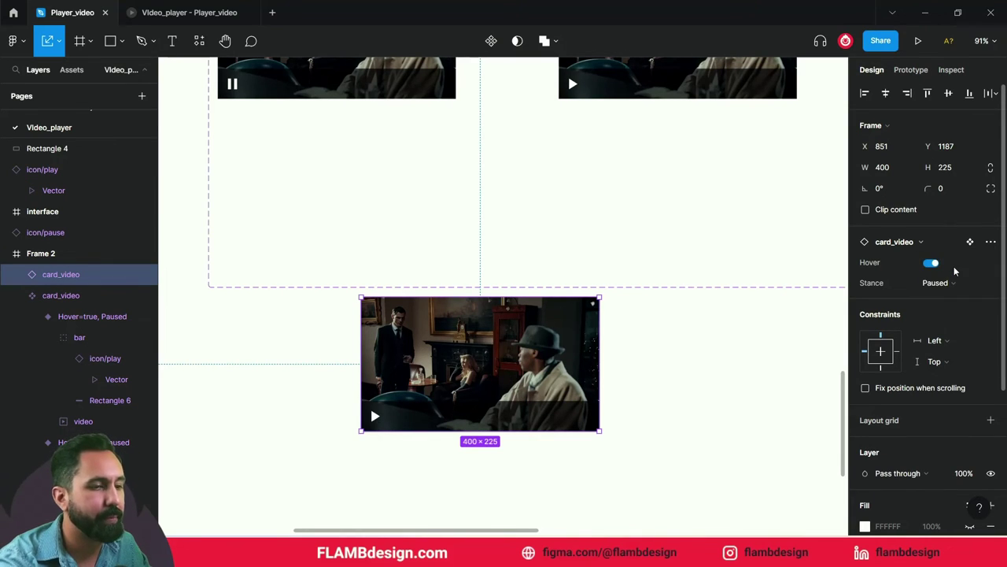
pyautogui.click(933, 264)
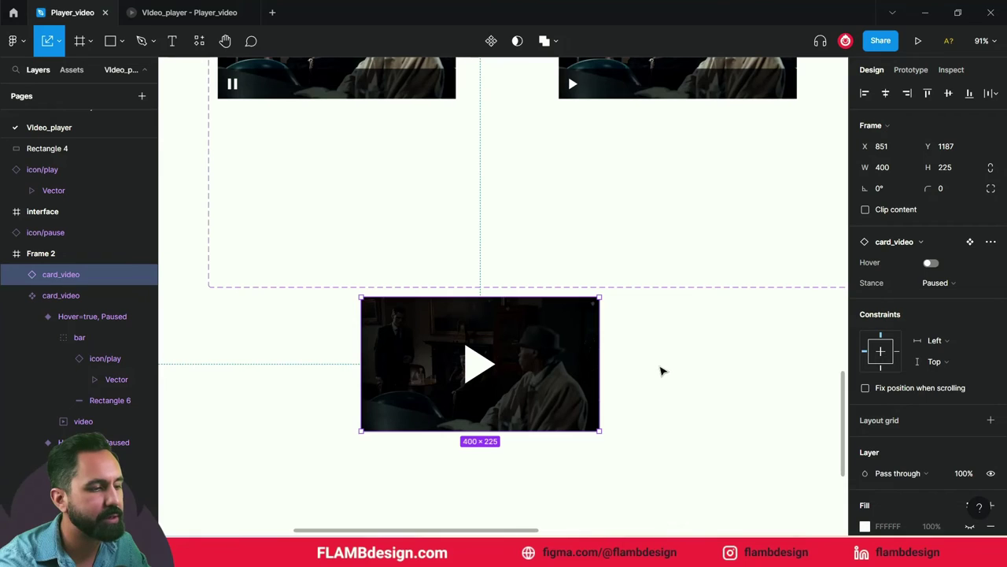
pyautogui.click(931, 264)
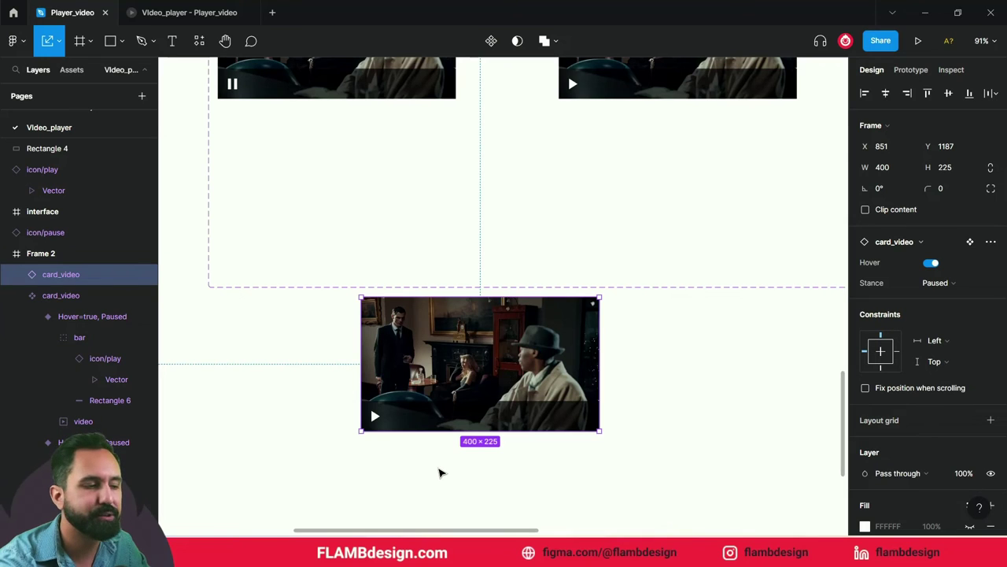
# Step: Nudge the instance right and down, then zoom out to show the whole variant grid
pyautogui.moveTo(582, 417); pyautogui.dragTo(640, 425)
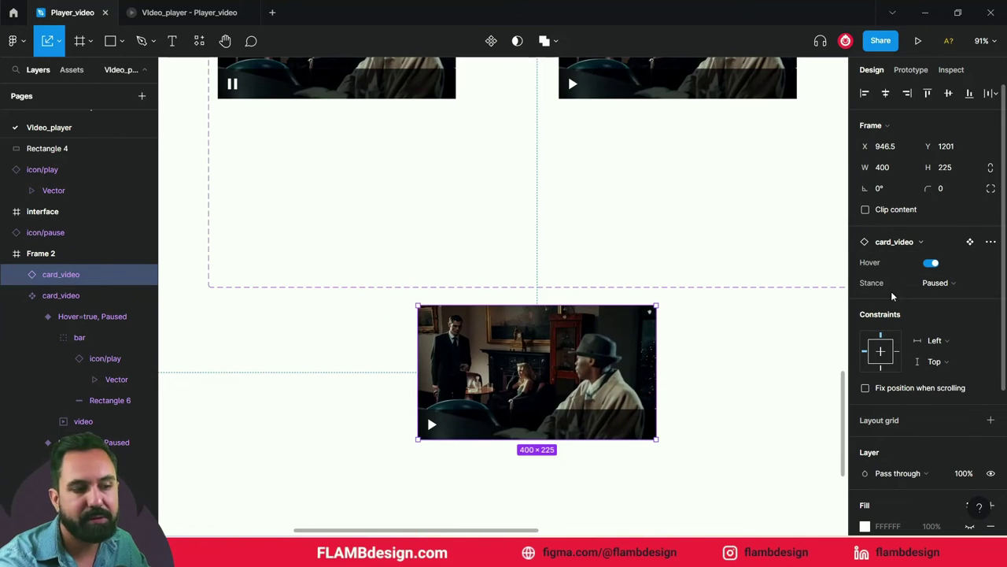
pyautogui.scroll(-1, 703, 441)
pyautogui.scroll(-4, 701, 441)
pyautogui.scroll(-1, 697, 437)
pyautogui.moveTo(683, 423); pyautogui.dragTo(523, 440)
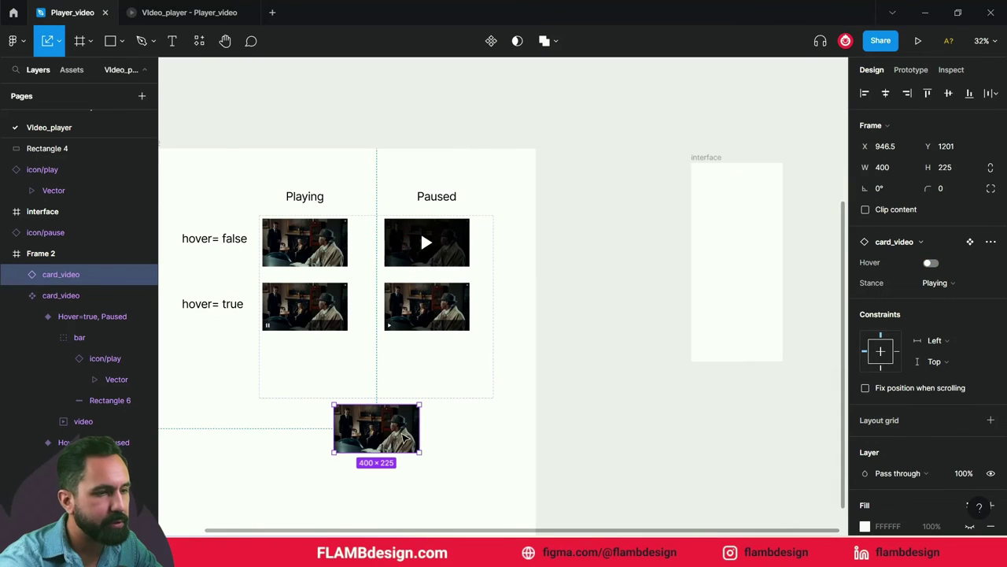
# Step: Move the card_video instance into the interface frame and select the Hover=false, Playing variant in Prototype mode
pyautogui.moveTo(408, 439); pyautogui.dragTo(764, 213)
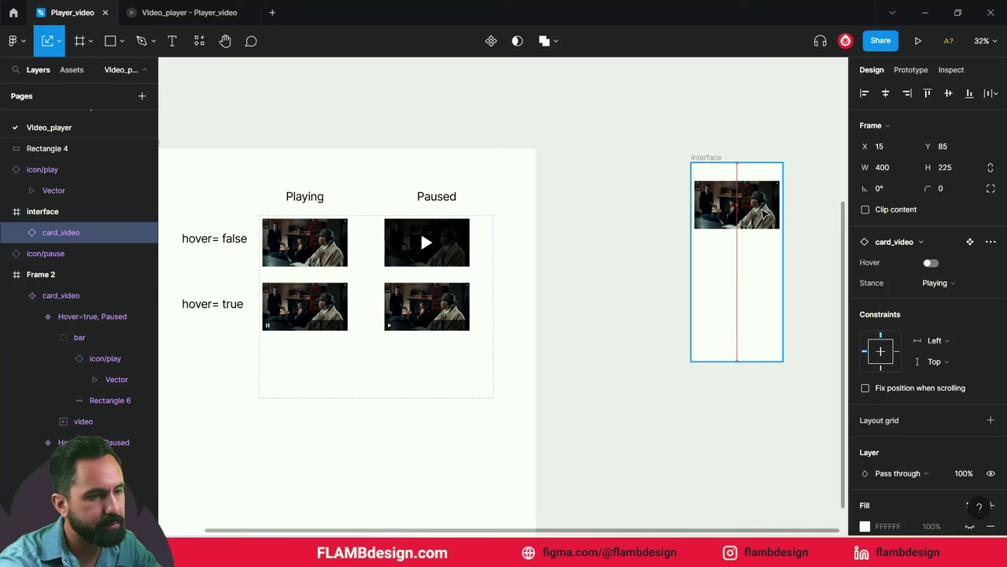
pyautogui.click(636, 236)
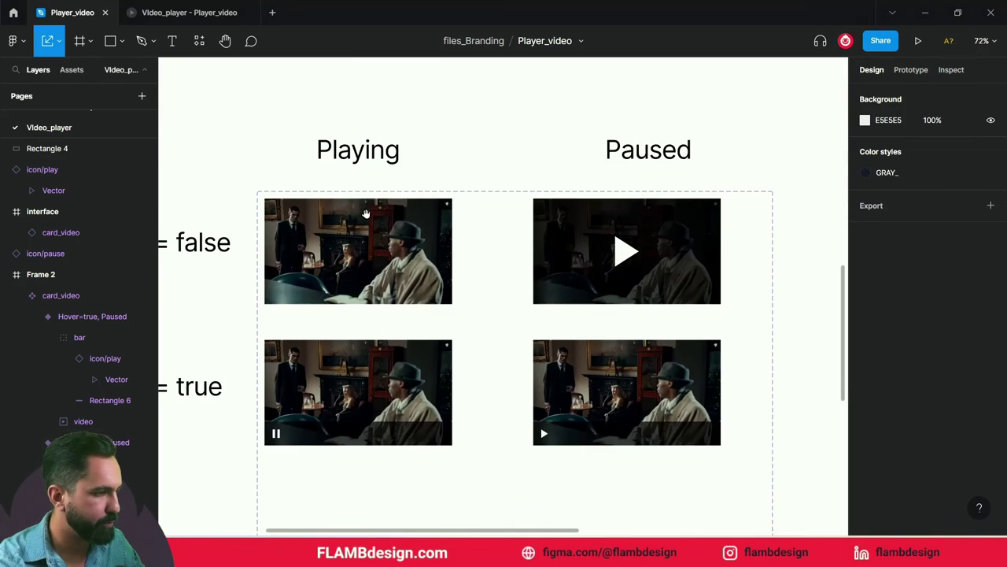
pyautogui.scroll(5, 488, 277)
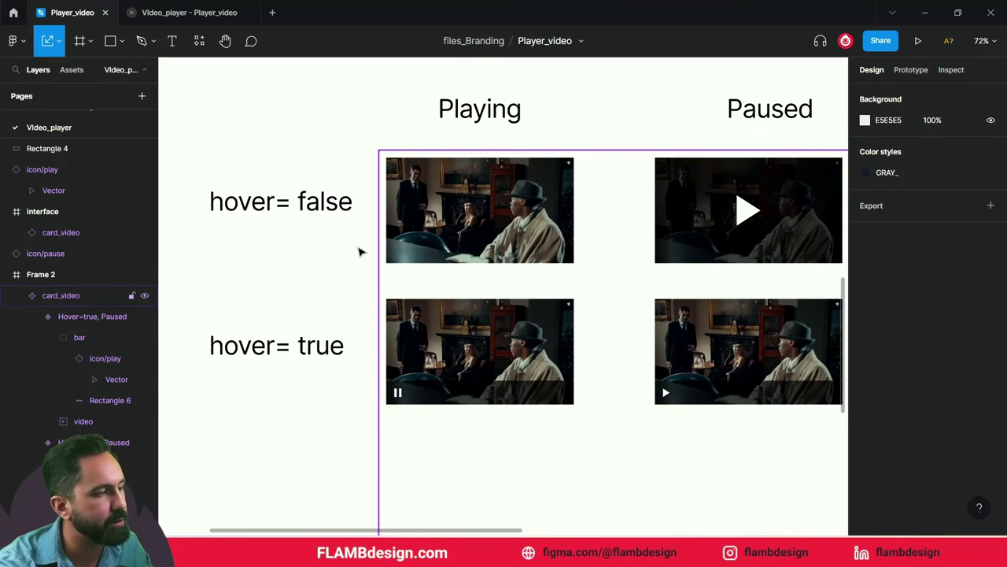
pyautogui.click(912, 71)
pyautogui.click(555, 208)
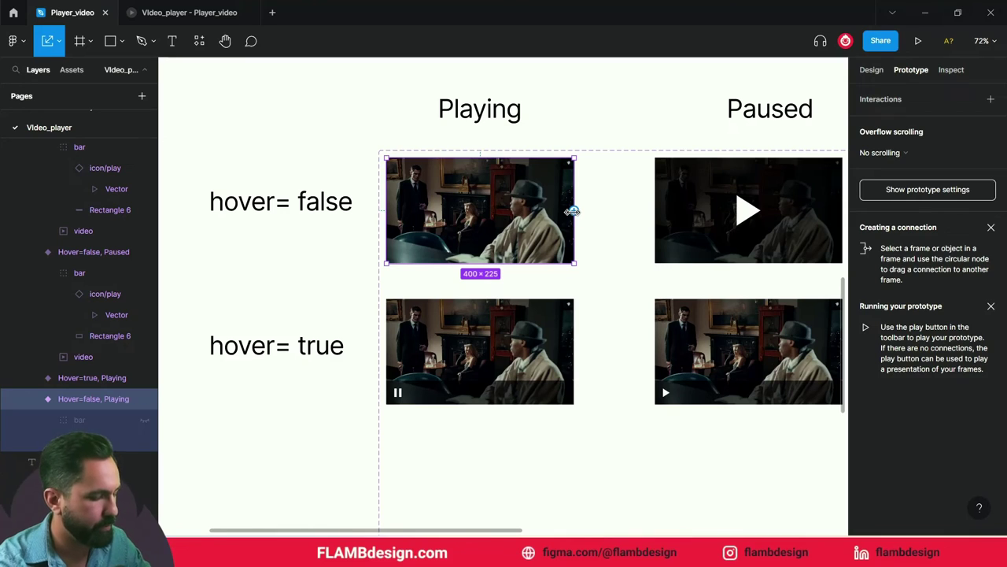
# Step: Link the Playing card to hover=true on While hovering with Smart animate, then drag a return link to hover=false
pyautogui.moveTo(573, 212)
pyautogui.mouseDown()
pyautogui.moveTo(508, 305)
pyautogui.moveTo(491, 311)
pyautogui.mouseUp()
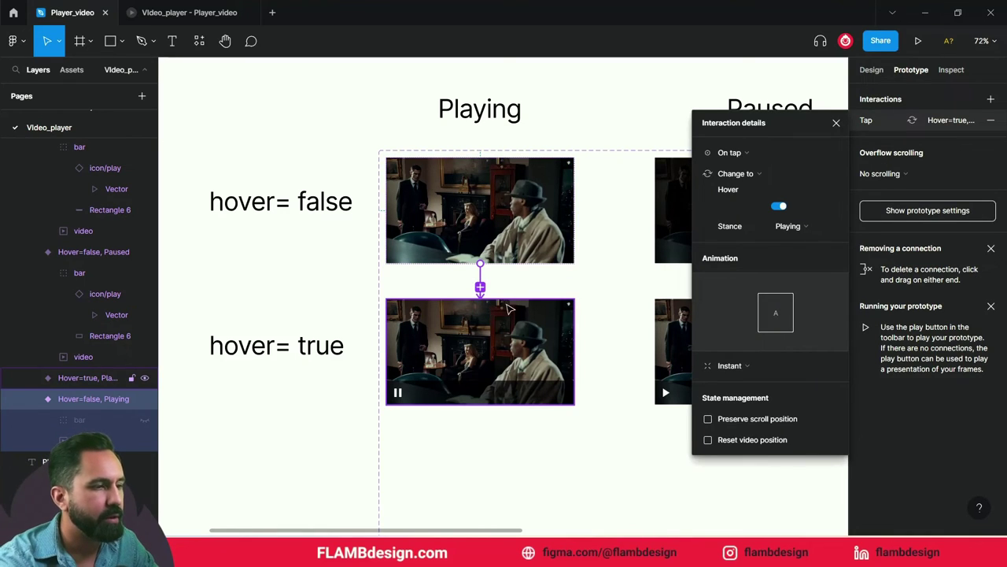
pyautogui.click(754, 153)
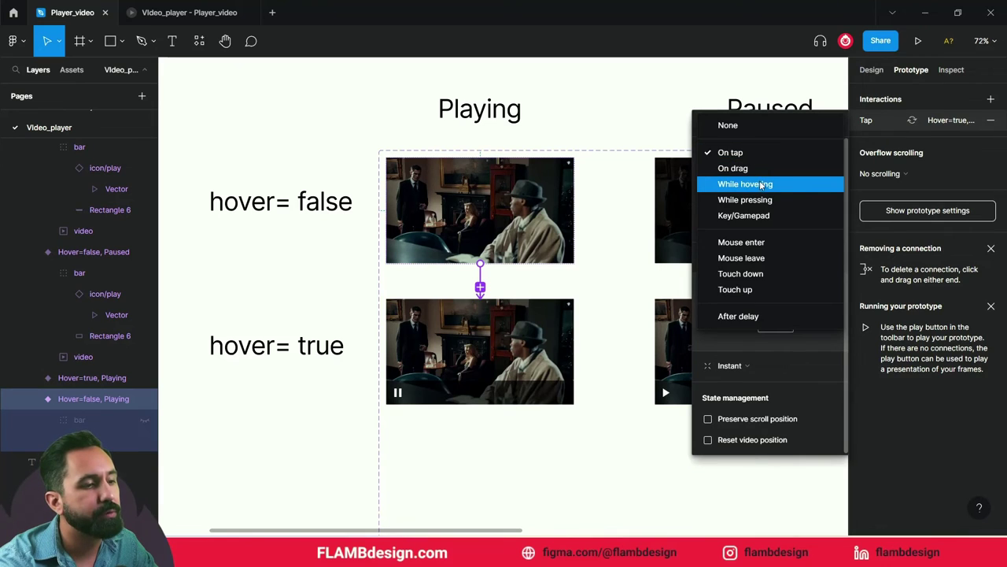
pyautogui.click(761, 188)
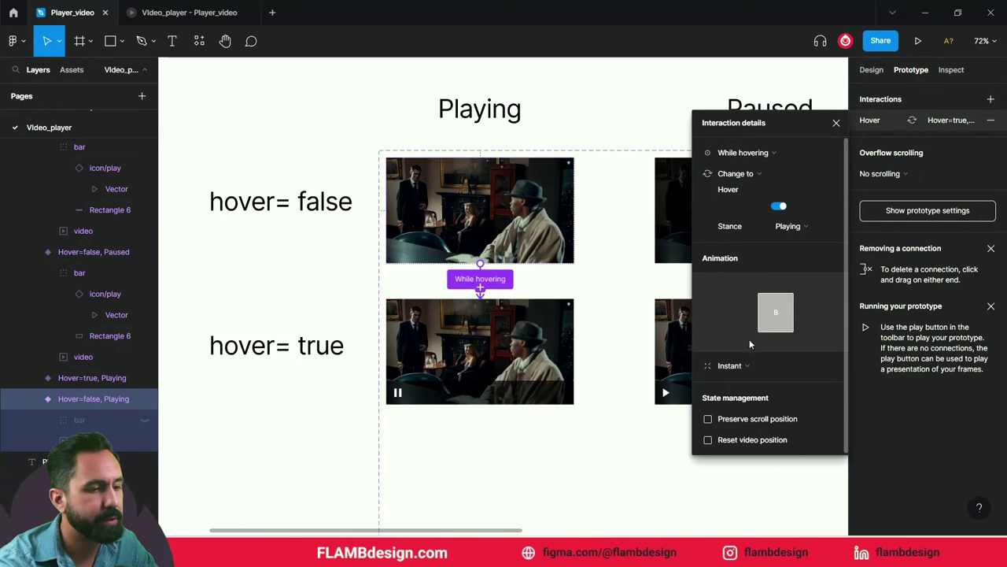
pyautogui.click(740, 366)
pyautogui.click(743, 396)
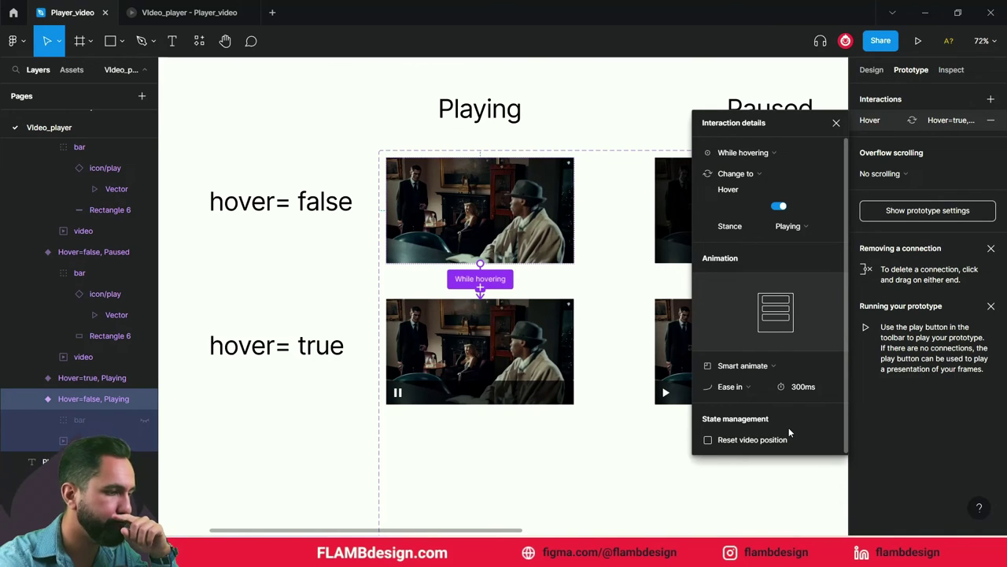
pyautogui.click(538, 352)
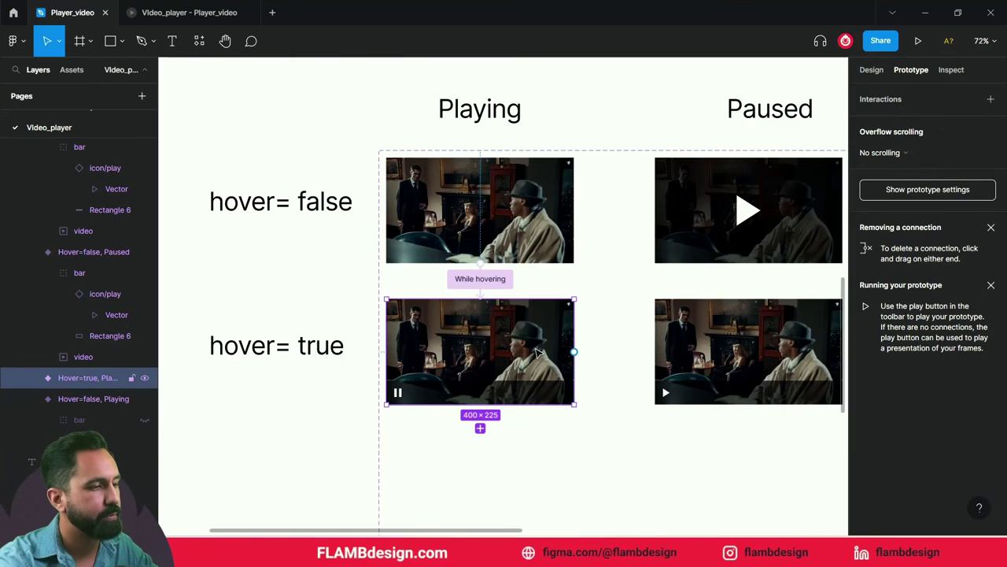
pyautogui.moveTo(574, 351); pyautogui.dragTo(534, 260)
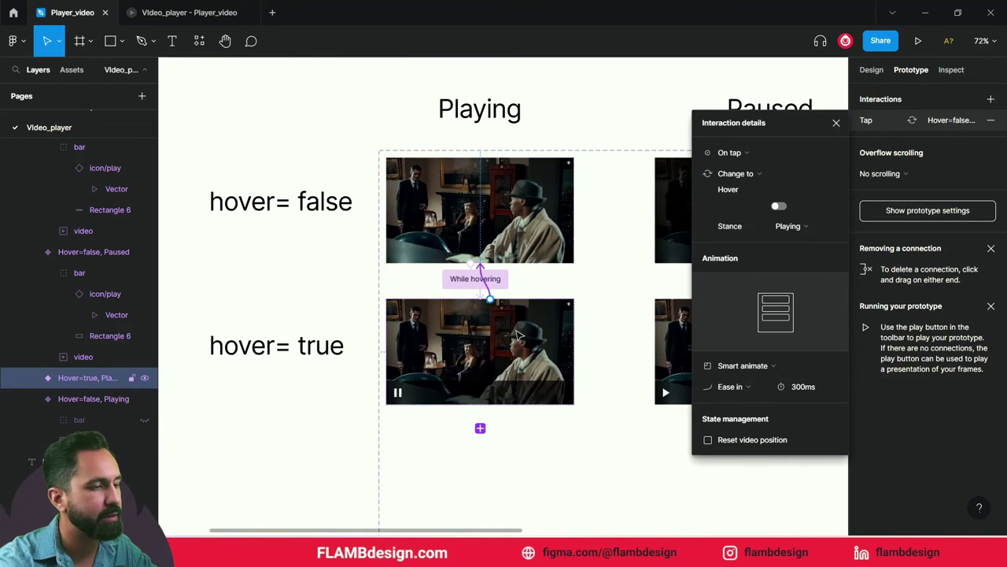
# Step: Set the hovered Playing card's return link to hover=false to trigger on Mouse leave
pyautogui.click(729, 156)
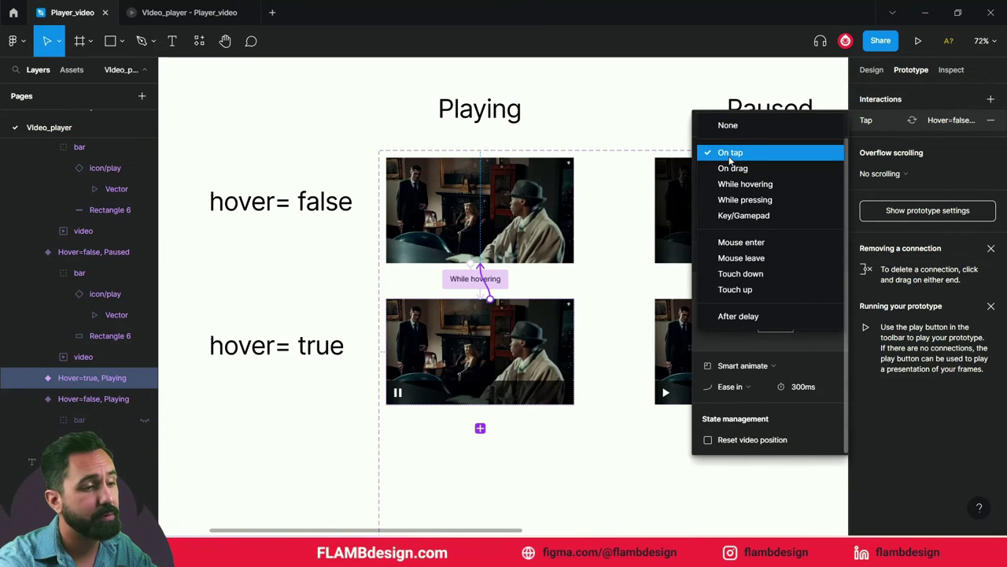
pyautogui.click(752, 260)
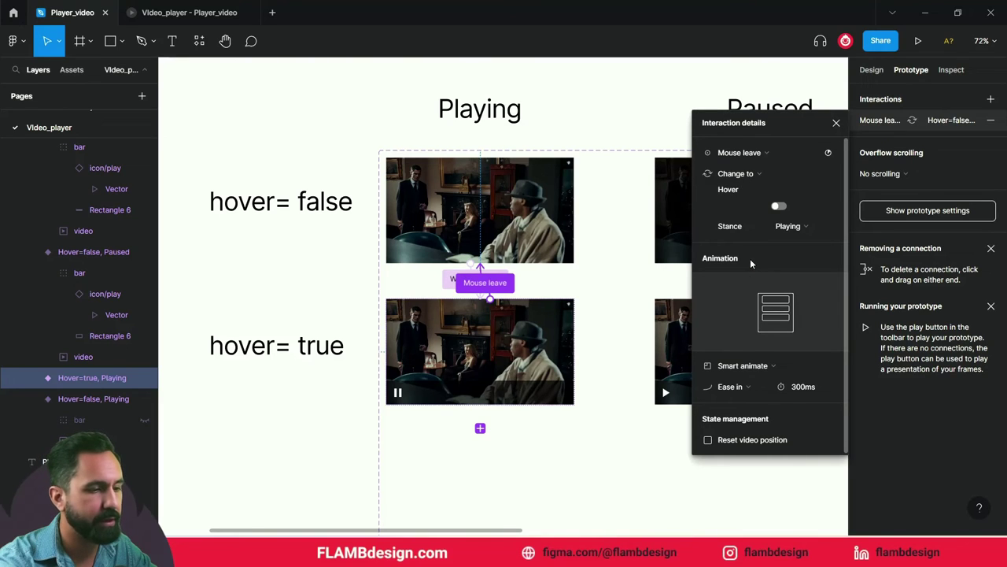
pyautogui.click(836, 125)
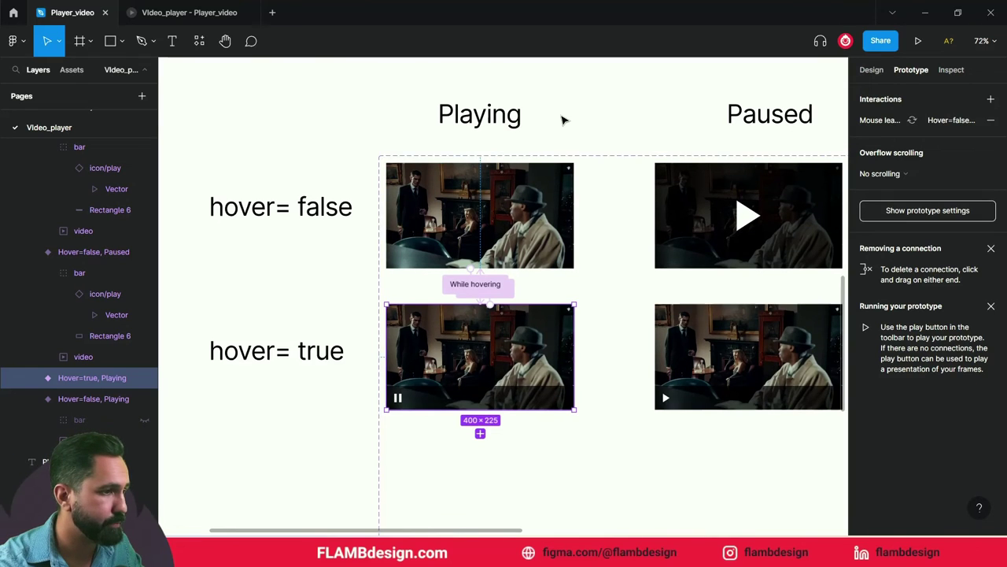
# Step: Start the Flow 2 prototype preview
pyautogui.keyDown('ctrl'); pyautogui.scroll(-5, 562, 118); pyautogui.keyUp('ctrl')
pyautogui.hscroll(3, 562, 118)
pyautogui.hscroll(2, 585, 154)
pyautogui.click(621, 153)
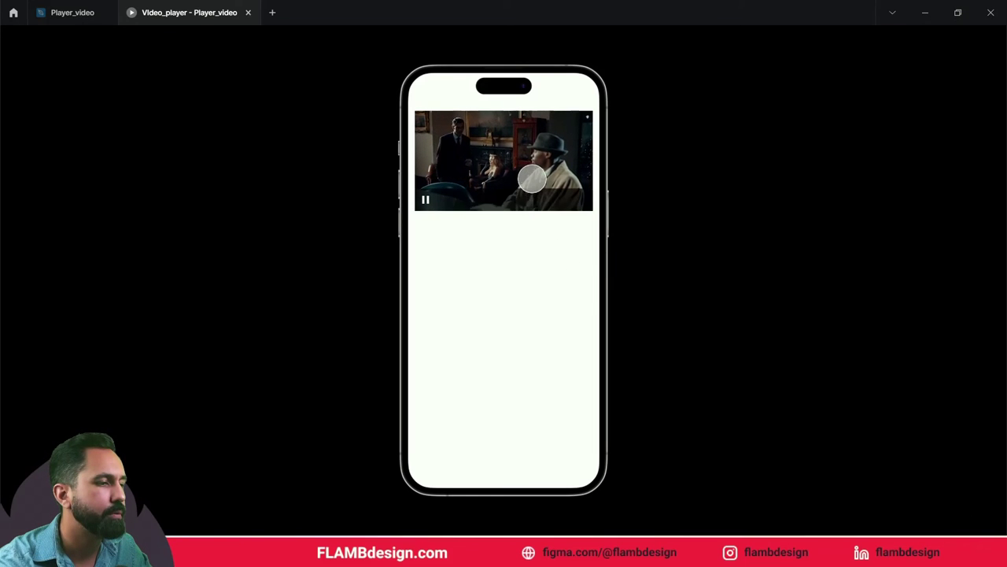
pyautogui.moveTo(503, 160)
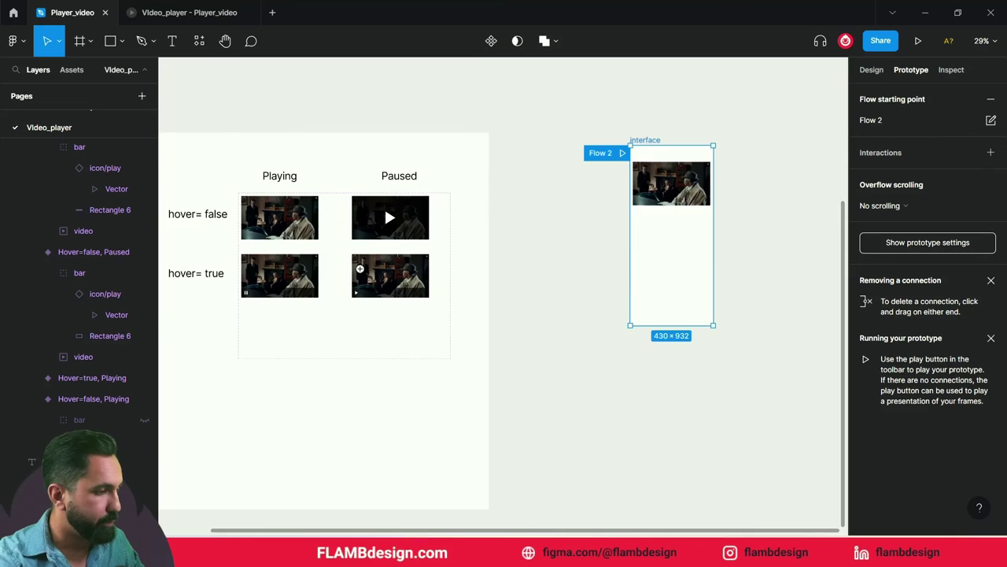
# Step: Scroll the canvas up and left to bring the Paused card_video variants into view
pyautogui.scroll(5, 376, 221)
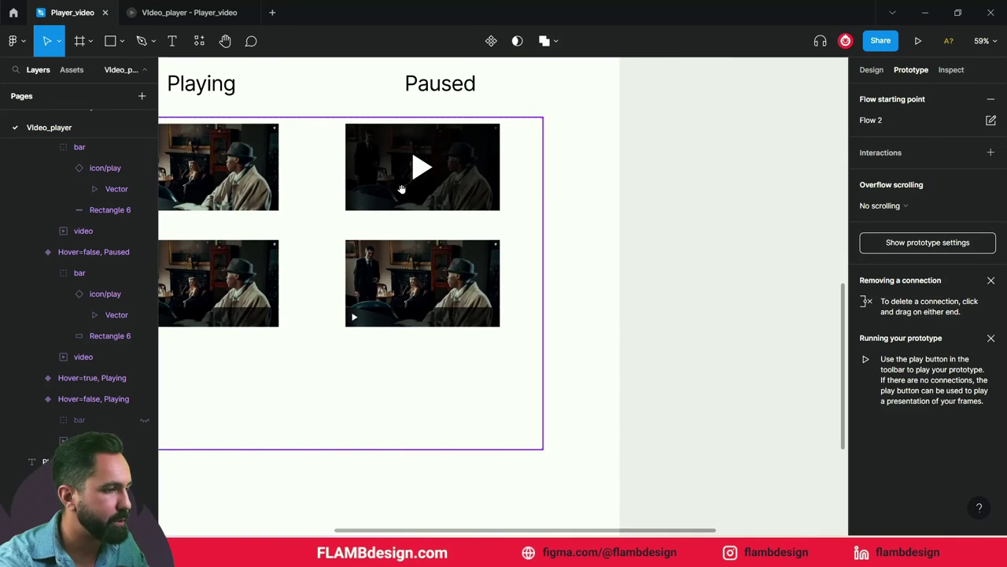
pyautogui.hscroll(-5, 473, 237)
# Step: Link the Paused hover=false card to its hover=true variant with a While hovering trigger
pyautogui.click(596, 210)
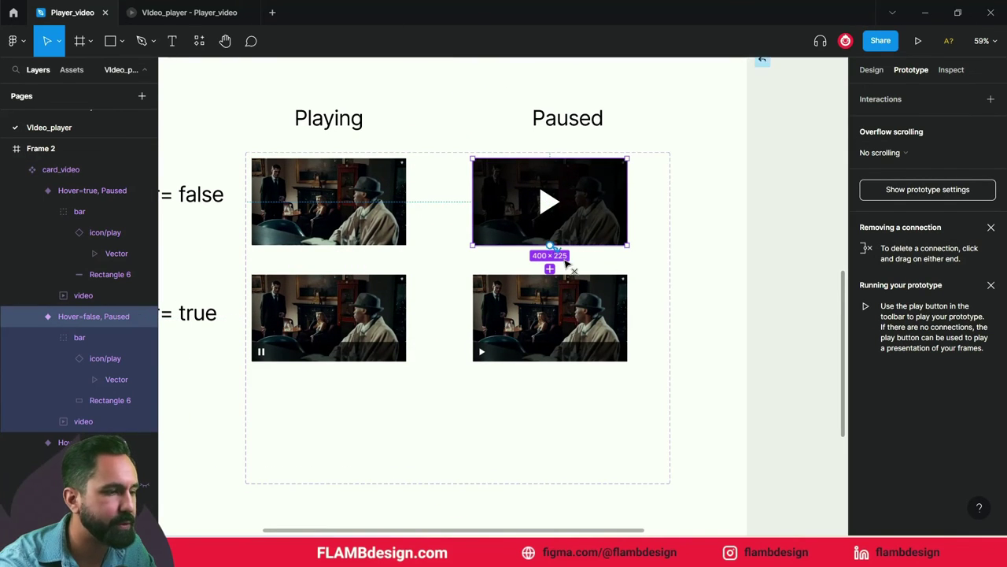
pyautogui.moveTo(549, 246); pyautogui.dragTo(570, 295)
pyautogui.click(728, 153)
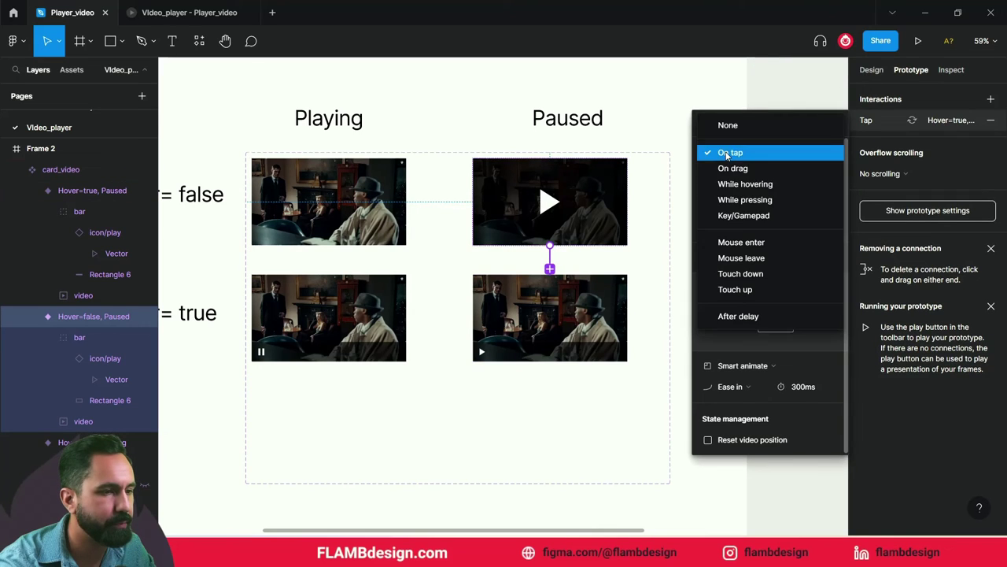
pyautogui.click(738, 189)
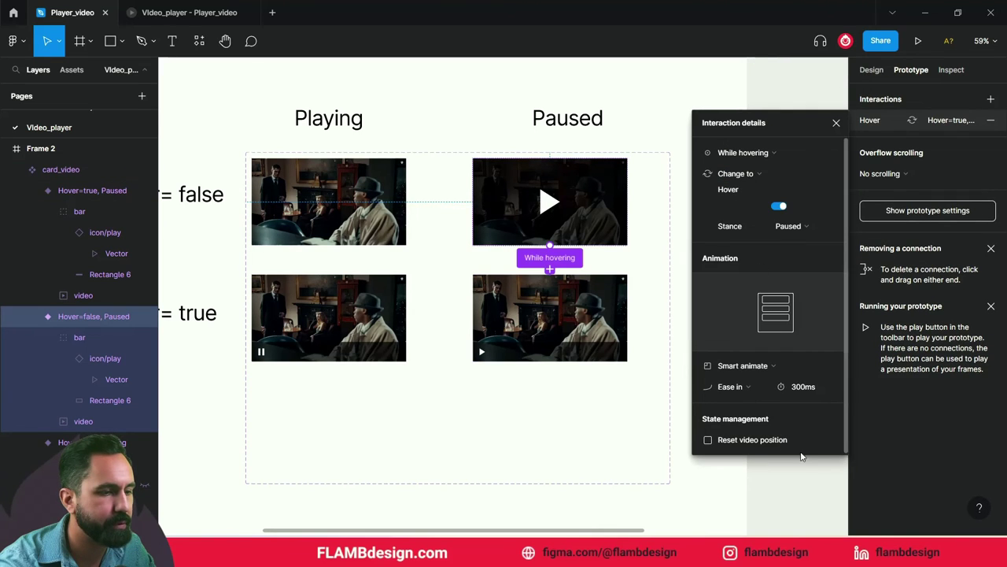
pyautogui.click(581, 291)
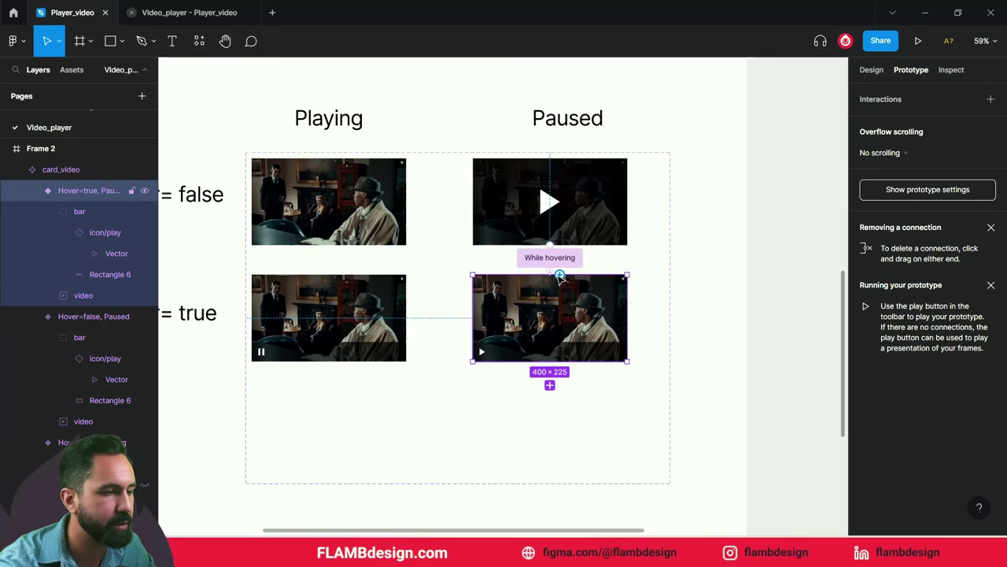
# Step: Set the hovered Paused card's return link to hover=false to trigger on Mouse leave
pyautogui.click(572, 251)
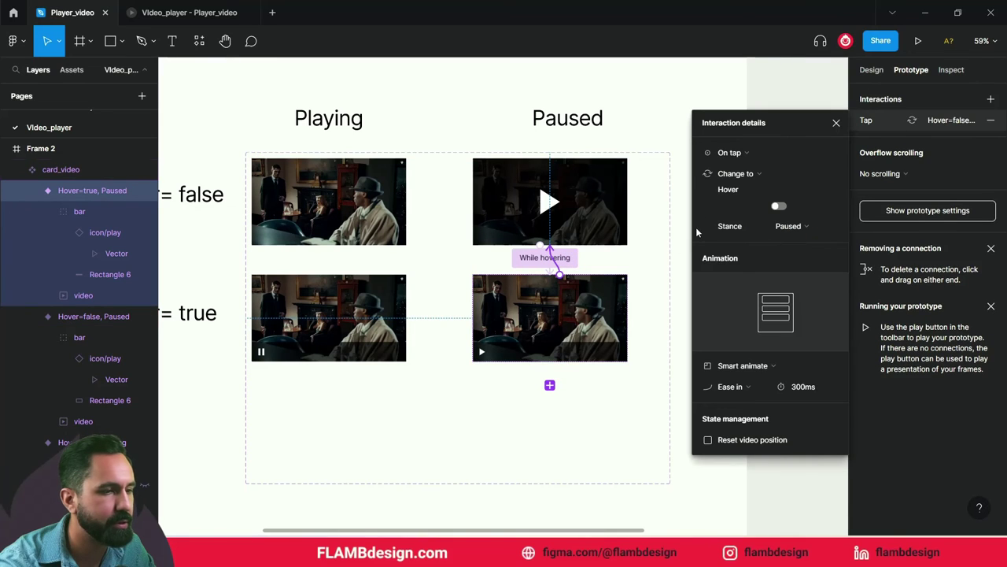
pyautogui.click(741, 154)
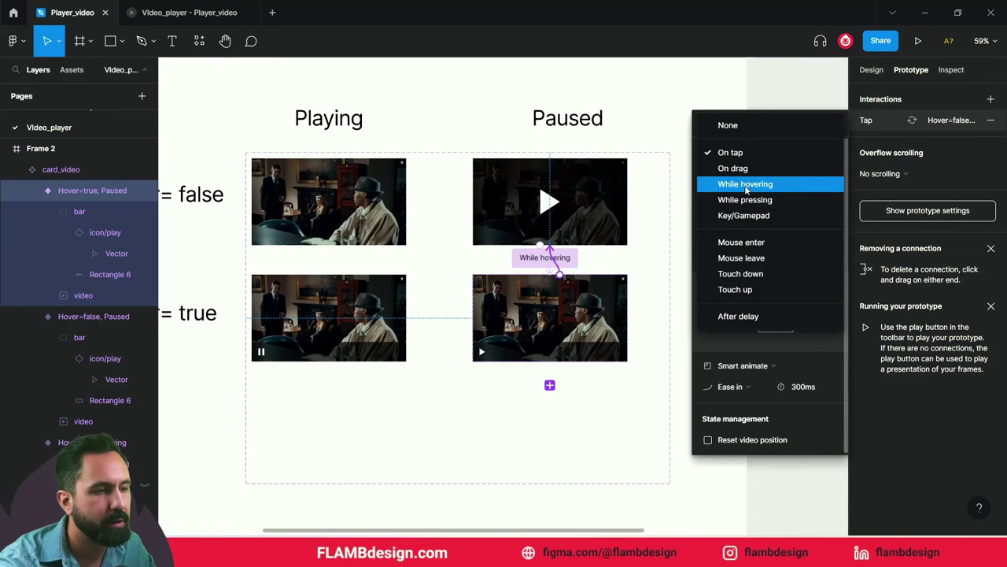
pyautogui.click(753, 264)
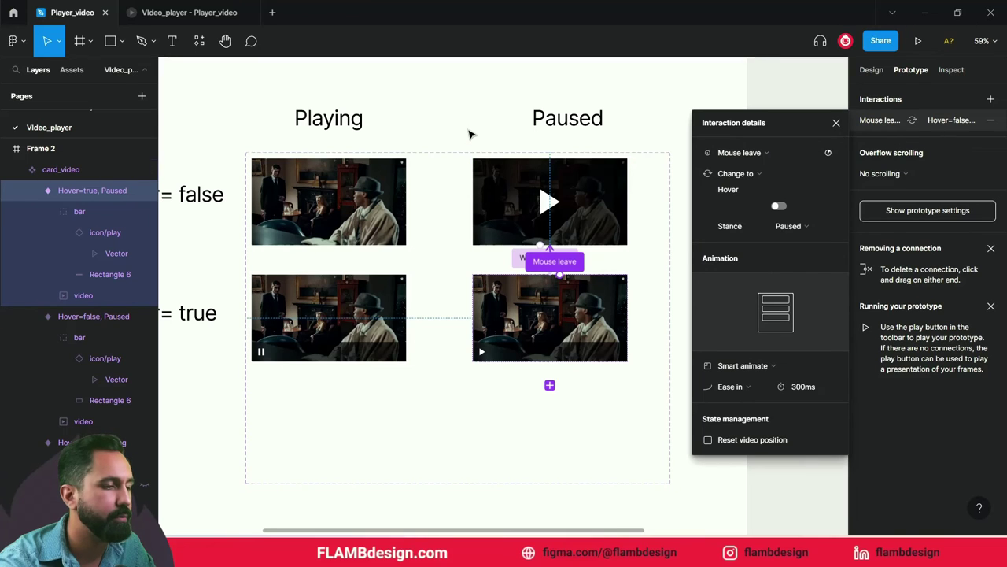
pyautogui.click(446, 116)
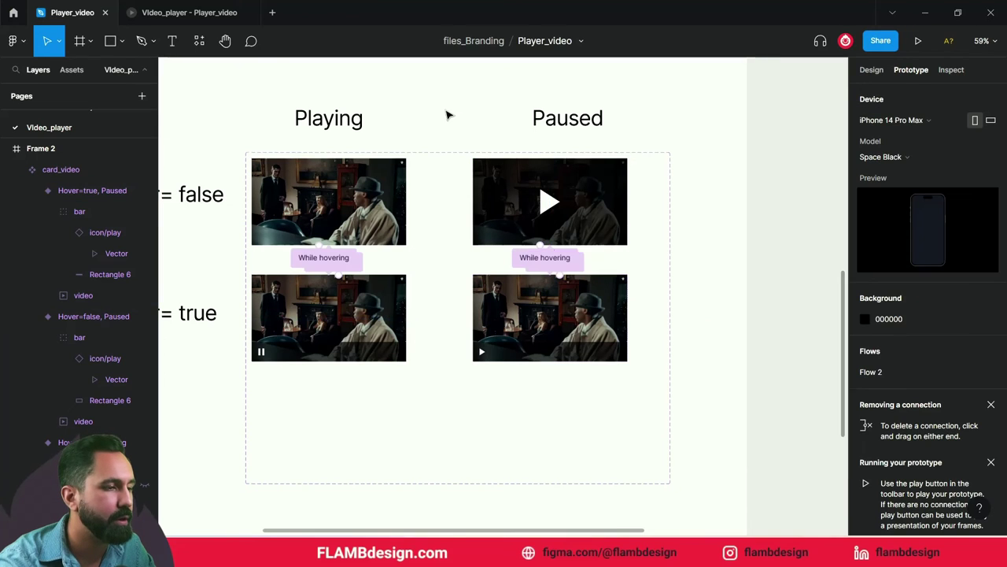
pyautogui.click(217, 16)
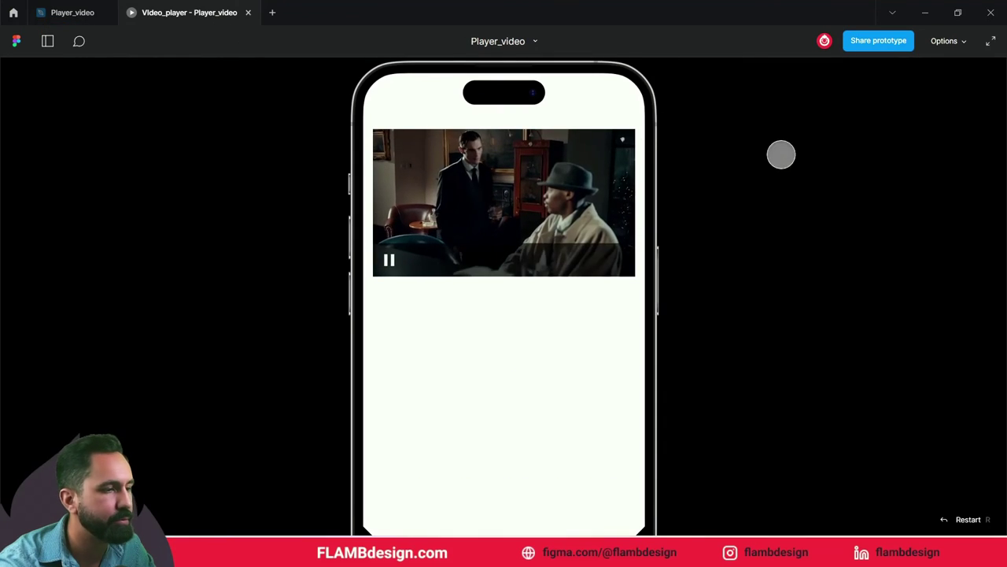
# Step: In the Player_video file, select the video layer of the hovered Paused card_video variant
pyautogui.click(78, 14)
pyautogui.moveTo(550, 318)
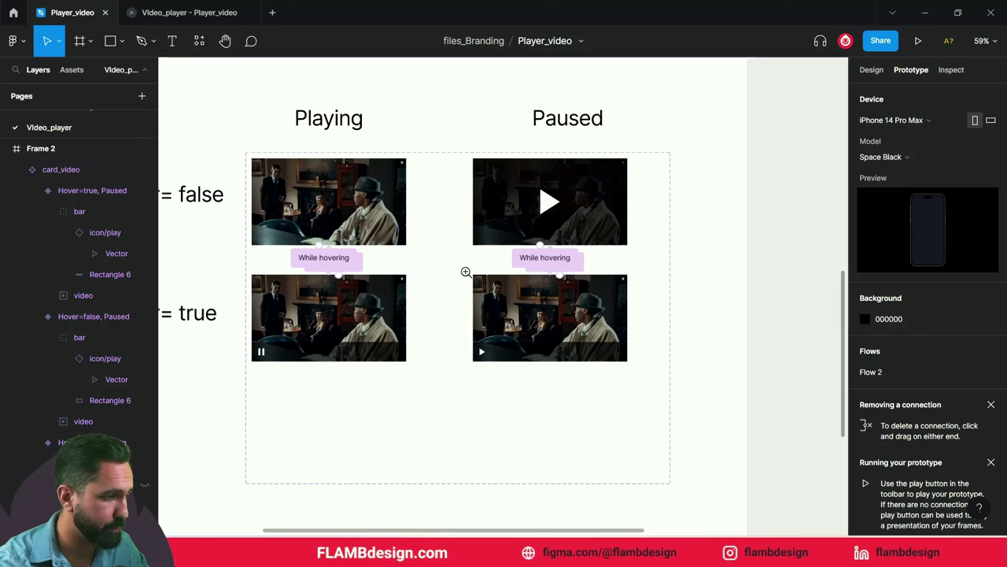
pyautogui.click(465, 272)
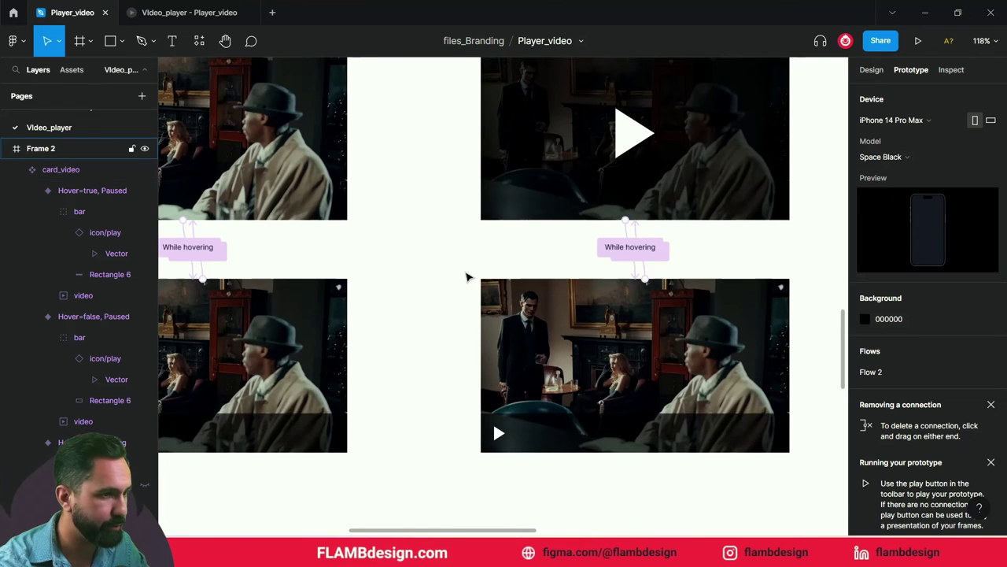
pyautogui.scroll(-3, 467, 277)
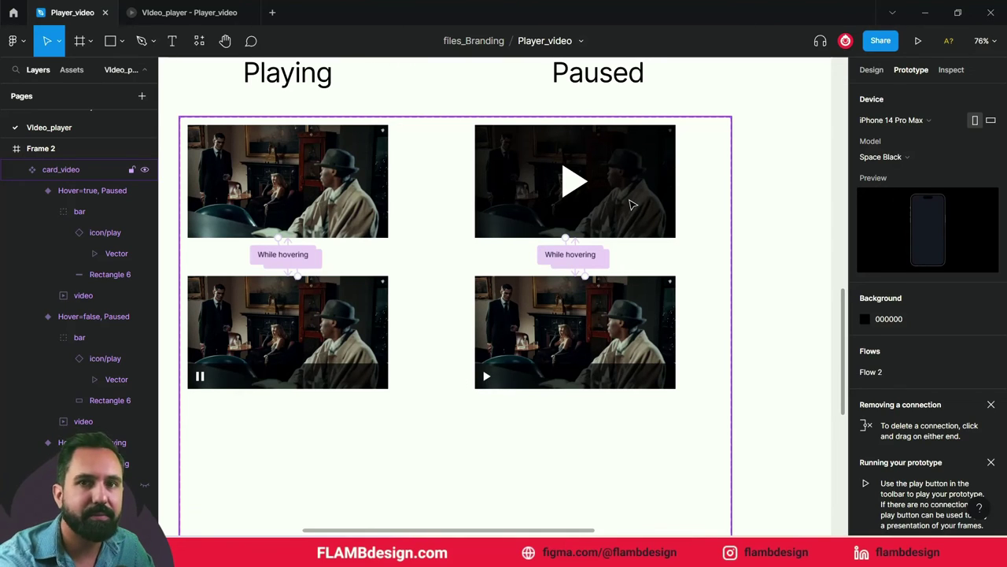
pyautogui.click(637, 316)
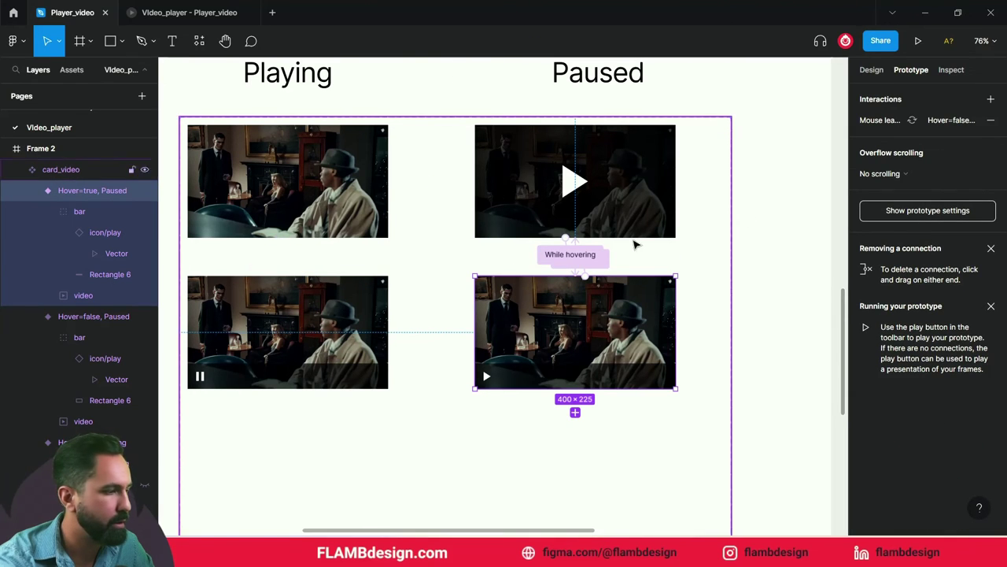
pyautogui.click(93, 295)
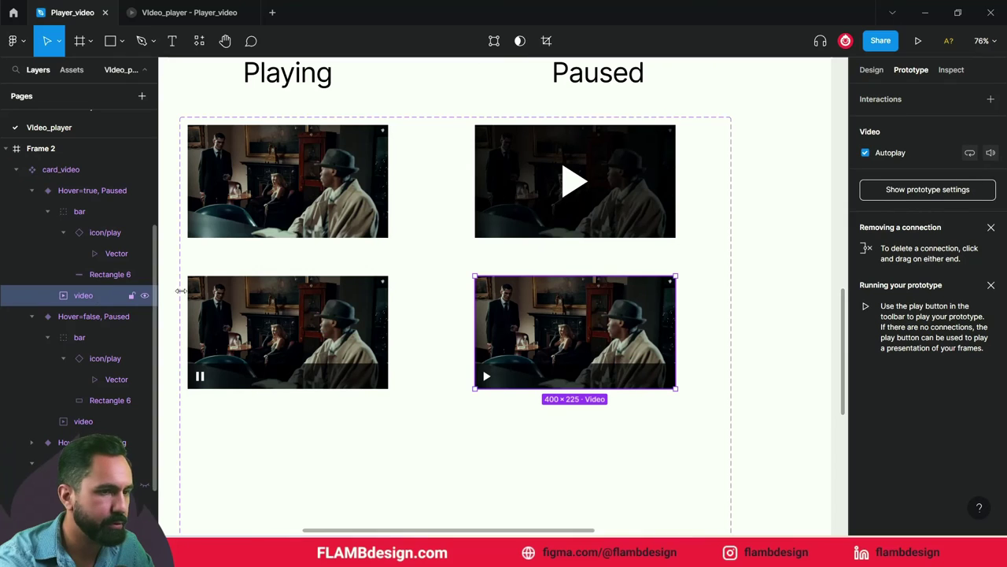
# Step: Turn off Autoplay for the videos in both the hovered and non-hovered Paused variants
pyautogui.click(866, 152)
pyautogui.click(661, 211)
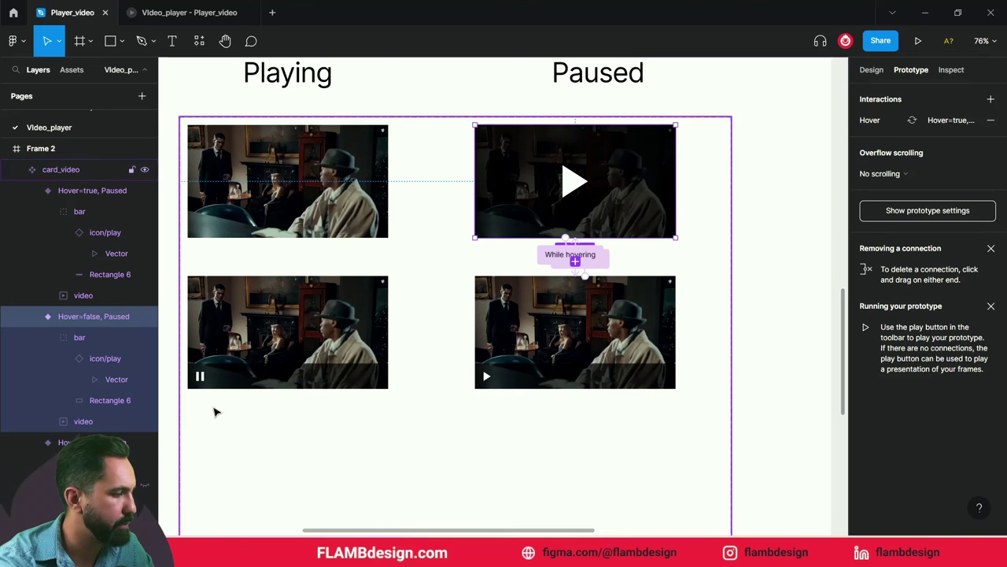
pyautogui.click(87, 417)
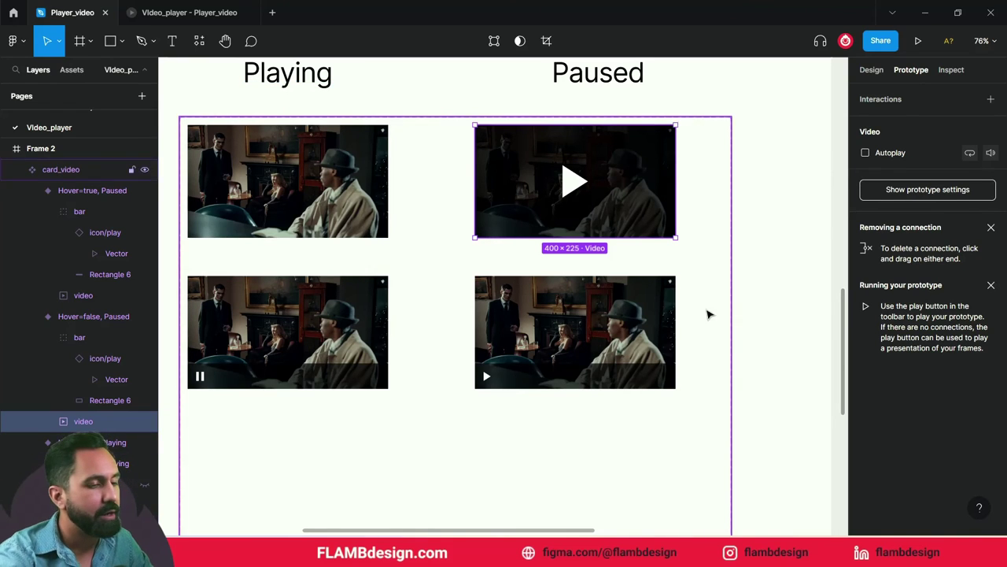
pyautogui.click(788, 314)
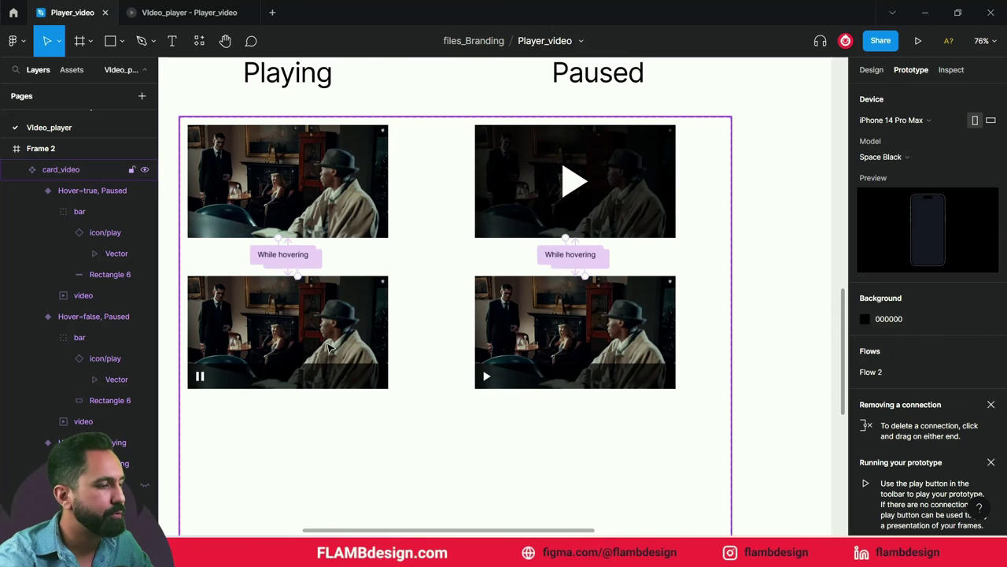
# Step: Add On tap links switching the hovered Playing and Paused cards to each other, then preview
pyautogui.click(325, 340)
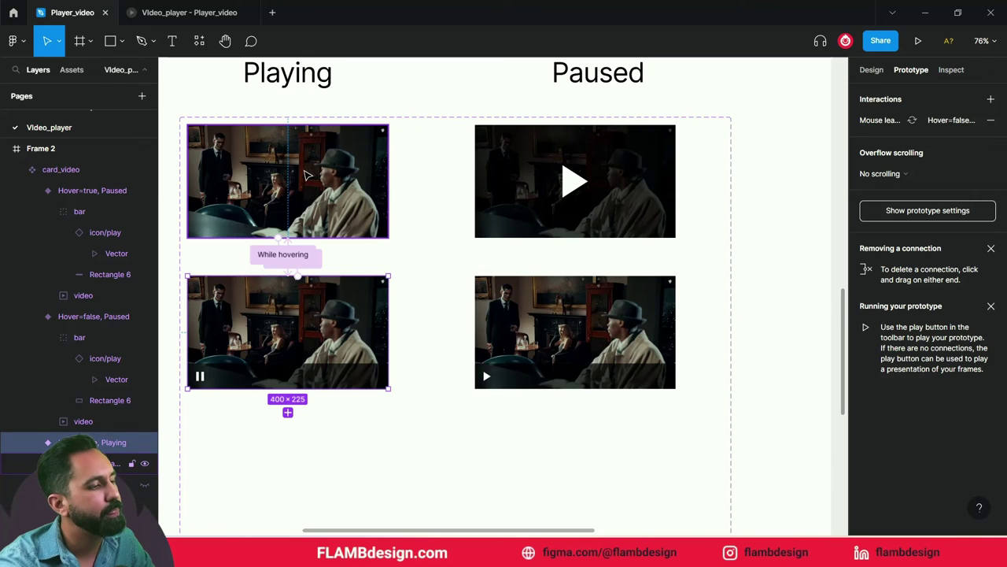
pyautogui.moveTo(288, 331)
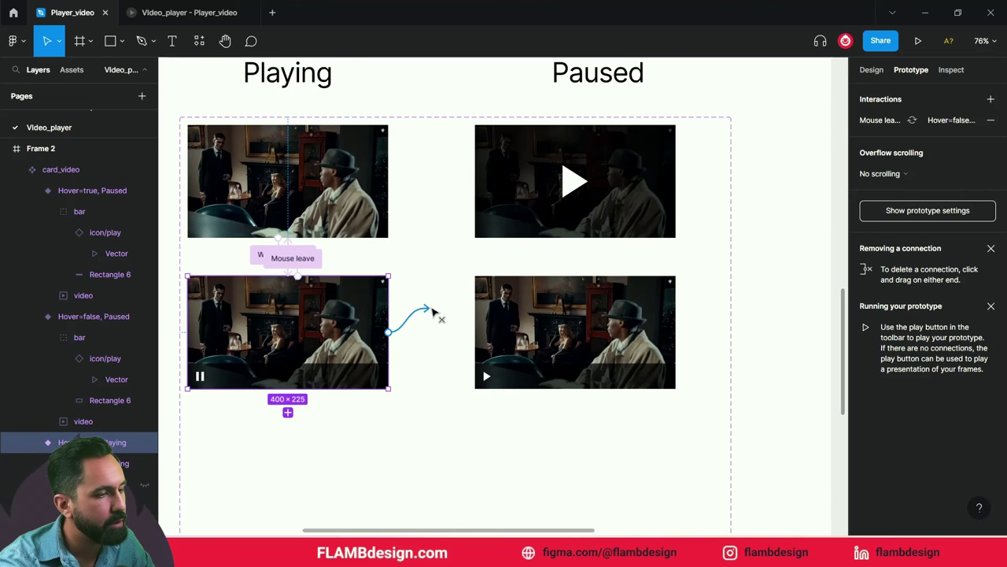
pyautogui.moveTo(444, 302); pyautogui.dragTo(486, 337)
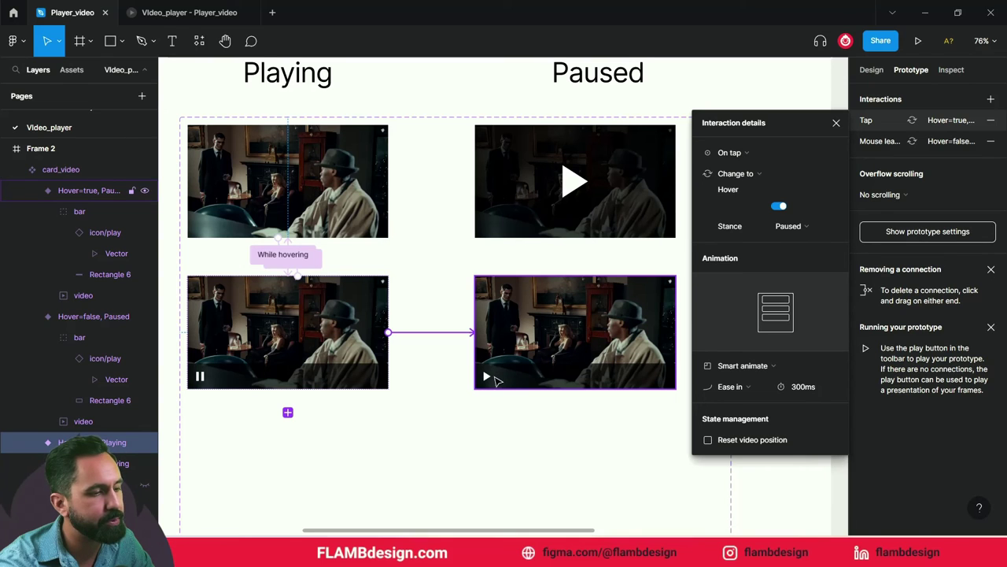
pyautogui.click(423, 343)
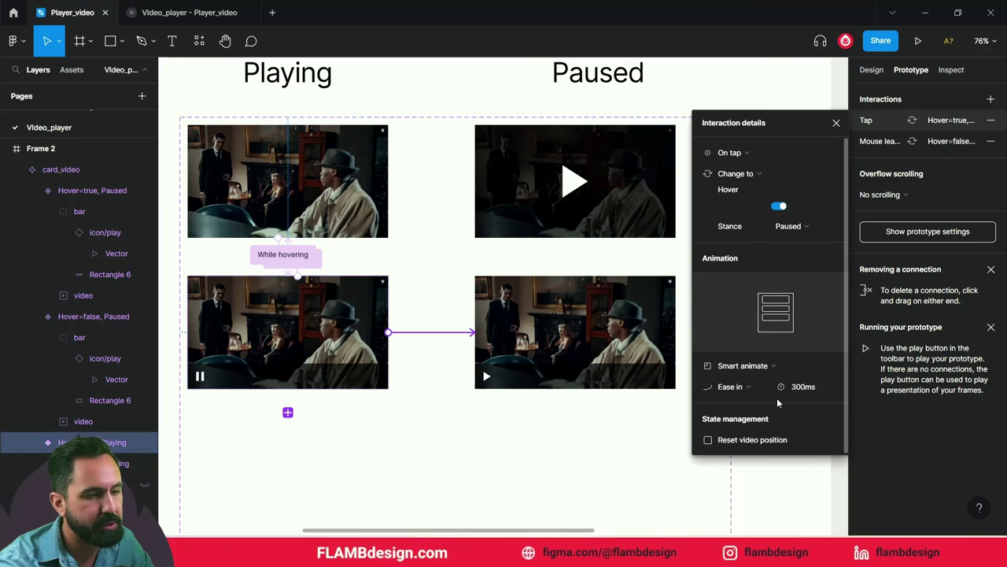
pyautogui.click(580, 329)
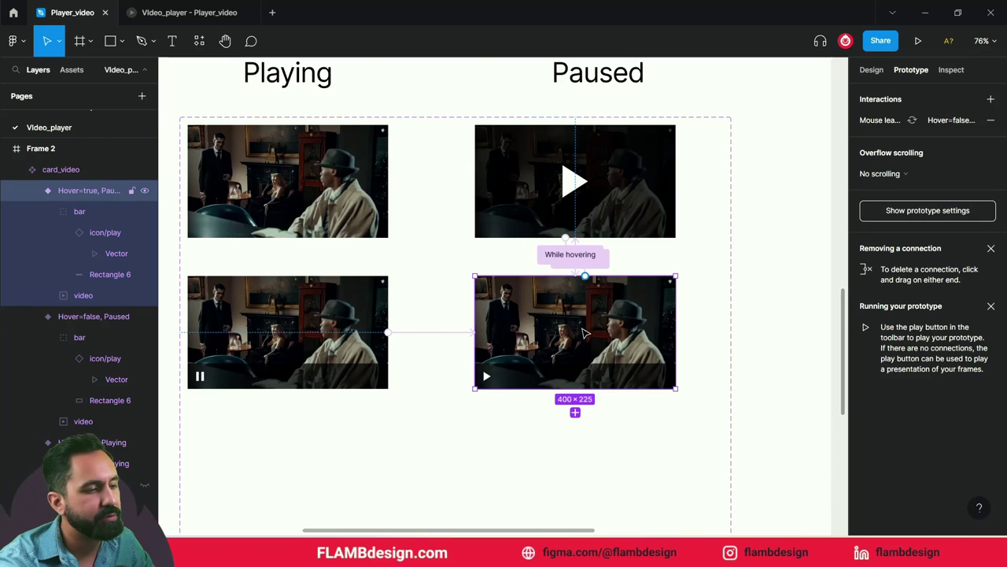
pyautogui.moveTo(445, 350); pyautogui.dragTo(399, 359)
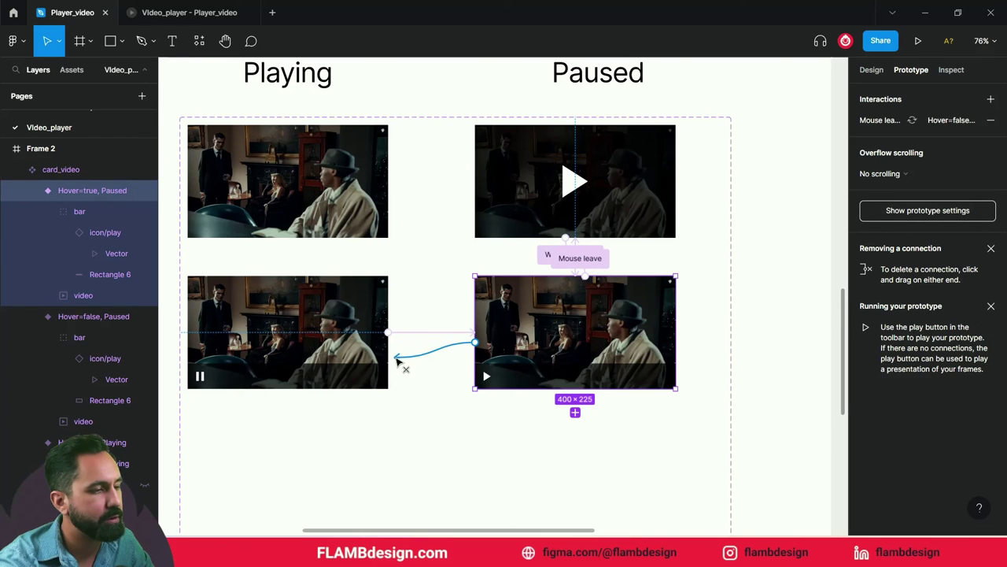
pyautogui.moveTo(398, 360); pyautogui.dragTo(385, 361)
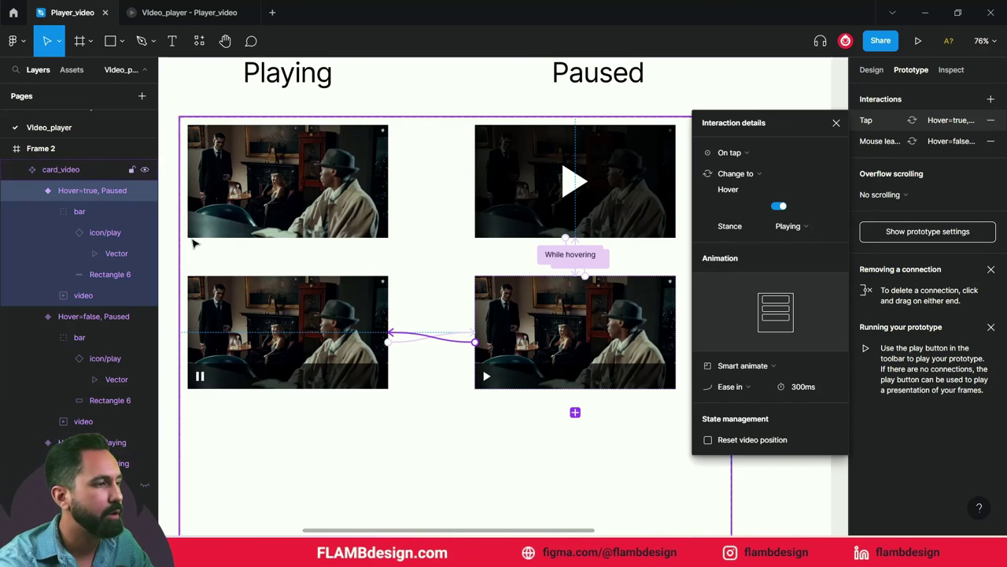
pyautogui.click(190, 14)
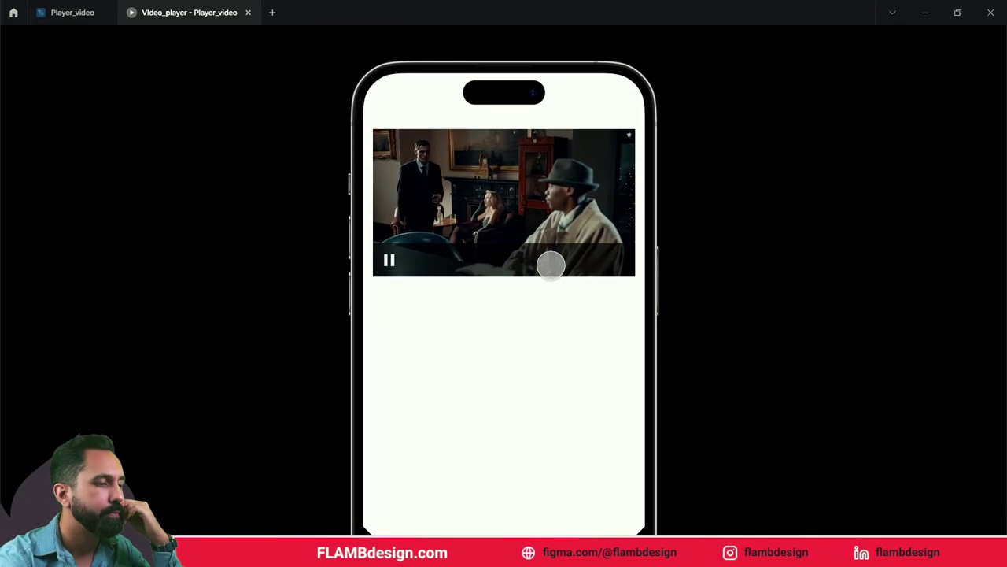
# Step: Tap the video in the iPhone preview repeatedly, confirming it alternates between paused and playing
pyautogui.click(547, 259)
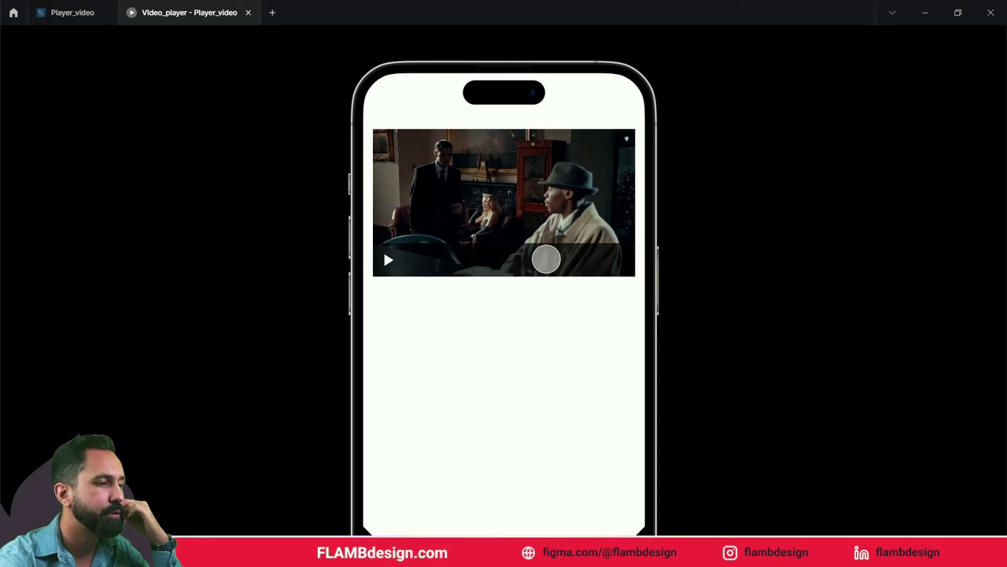
pyautogui.click(546, 260)
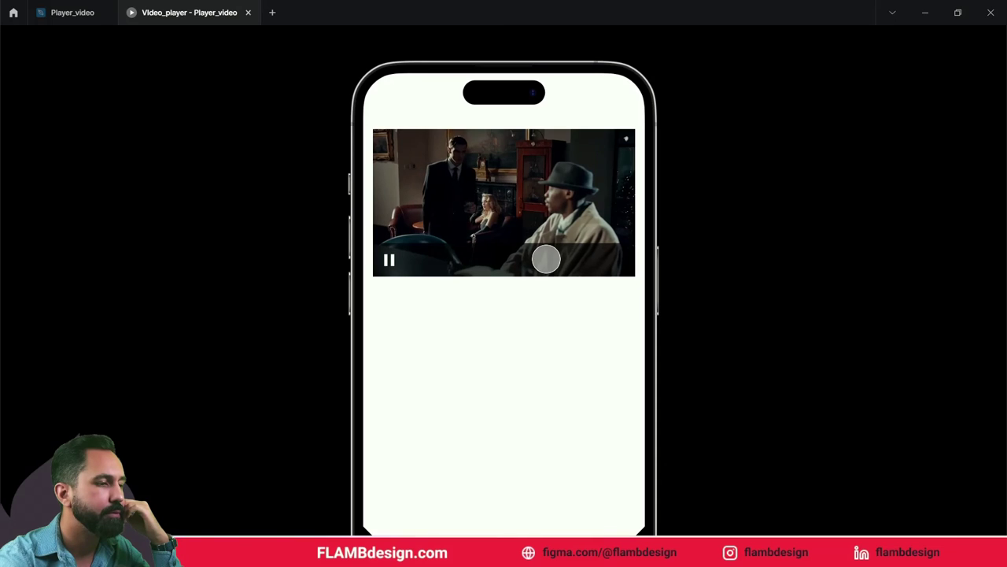
pyautogui.click(546, 260)
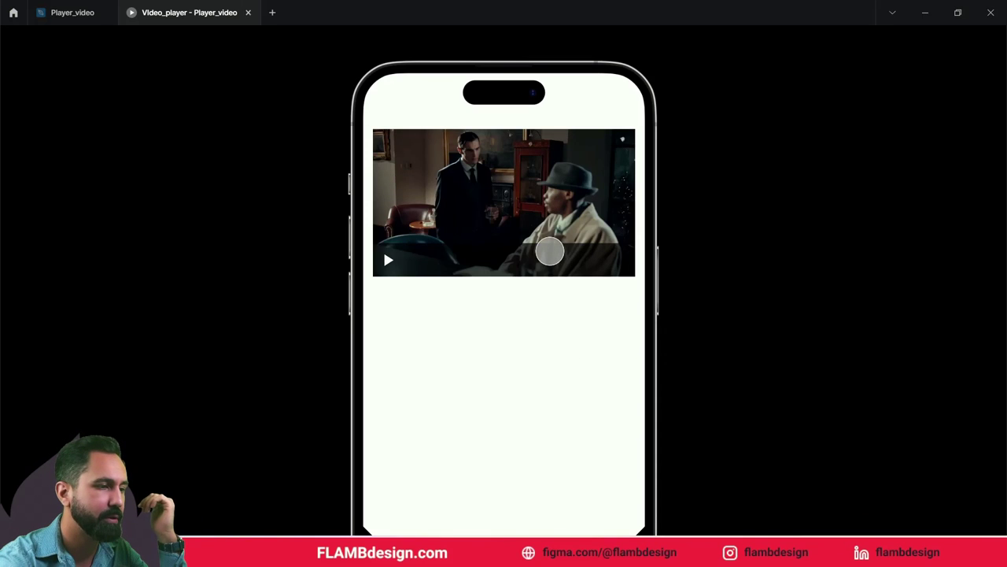
pyautogui.moveTo(503, 203)
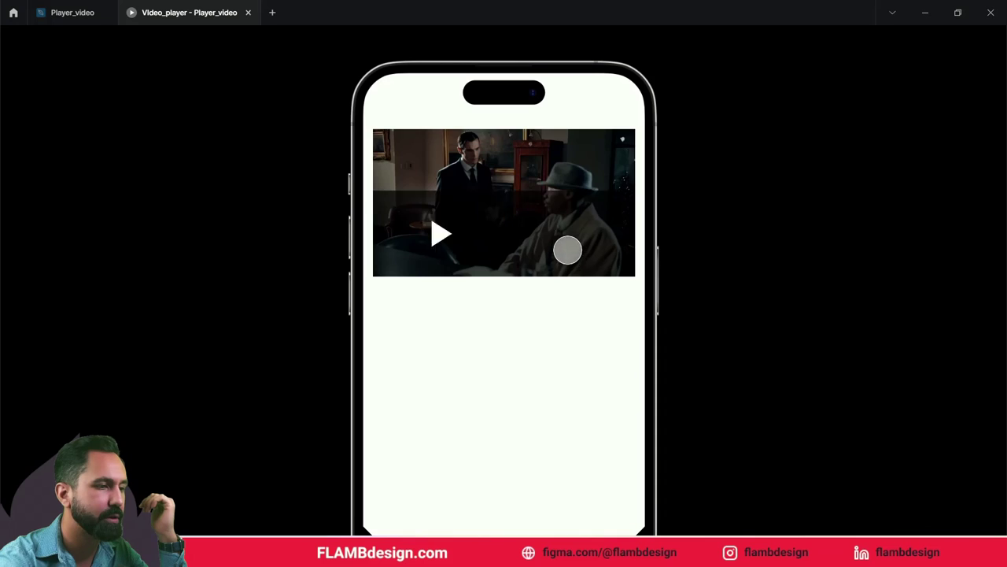
pyautogui.click(393, 259)
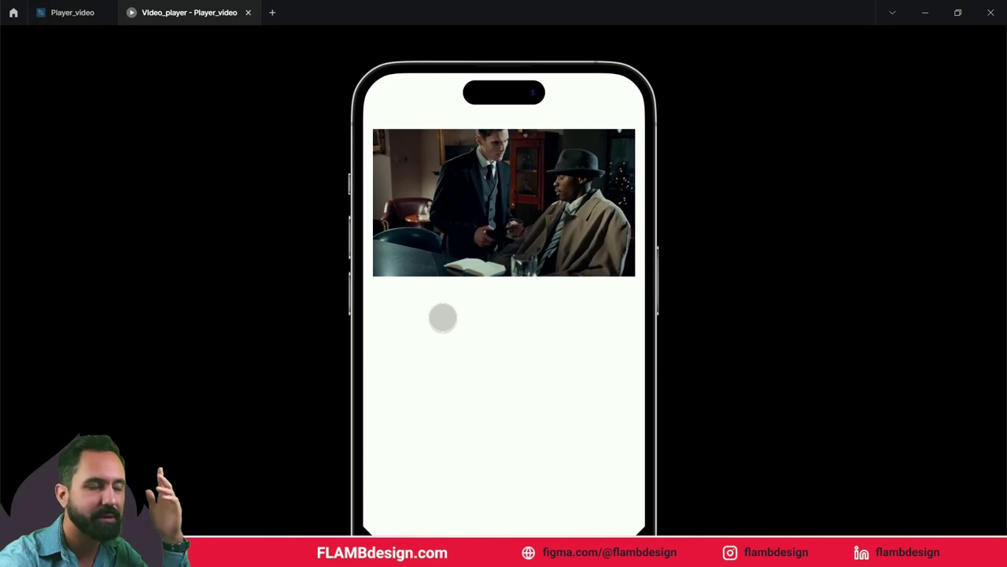
pyautogui.click(506, 194)
pyautogui.click(389, 260)
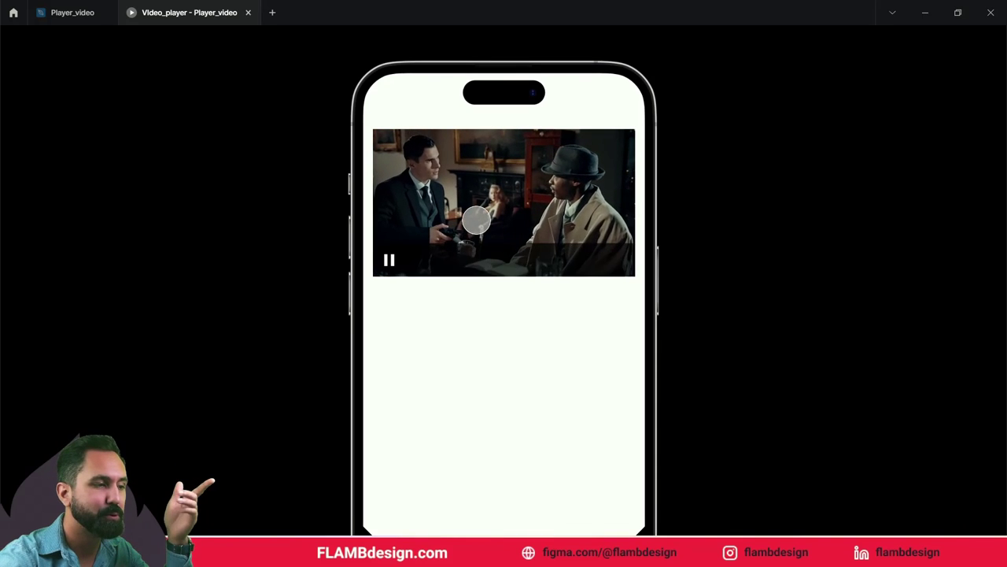
pyautogui.click(401, 260)
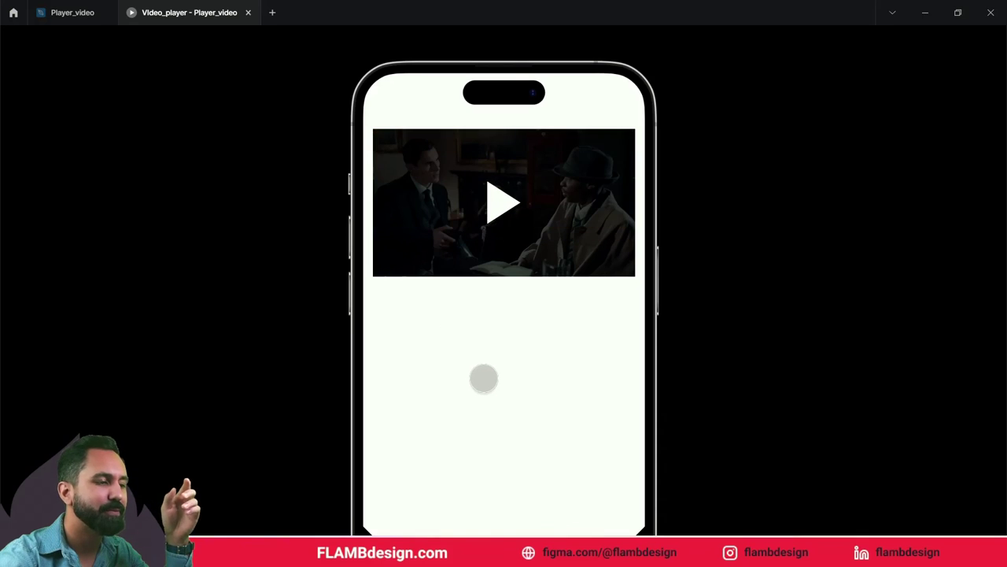
pyautogui.click(492, 207)
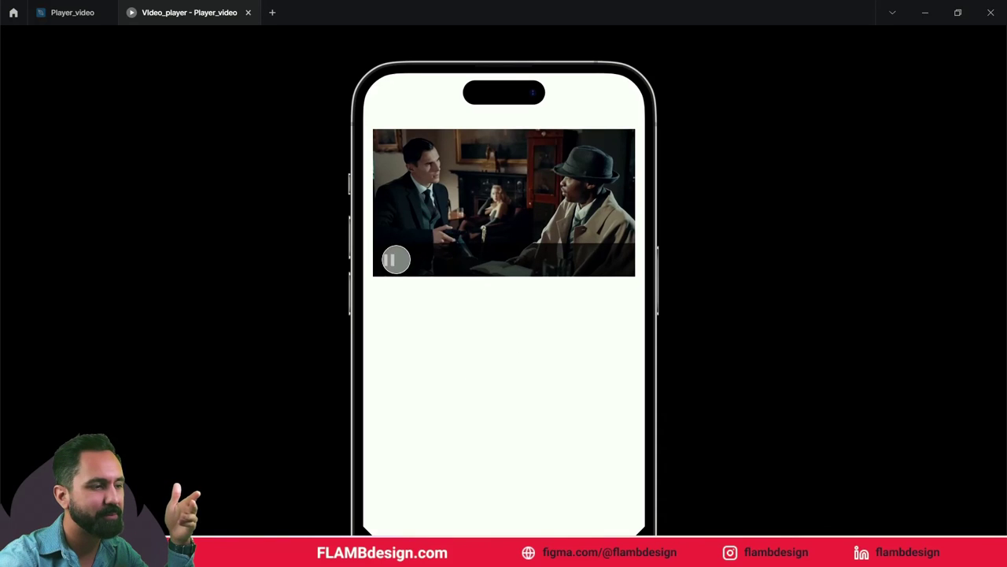